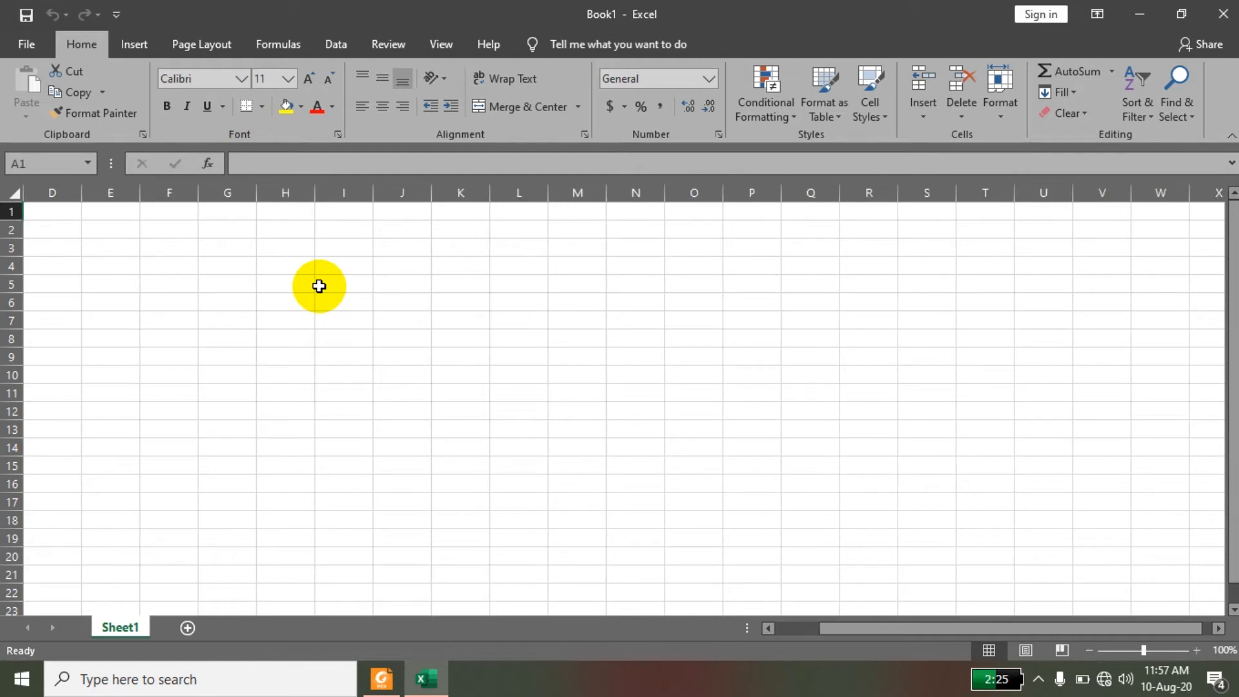
pyautogui.scroll(19, 319, 286)
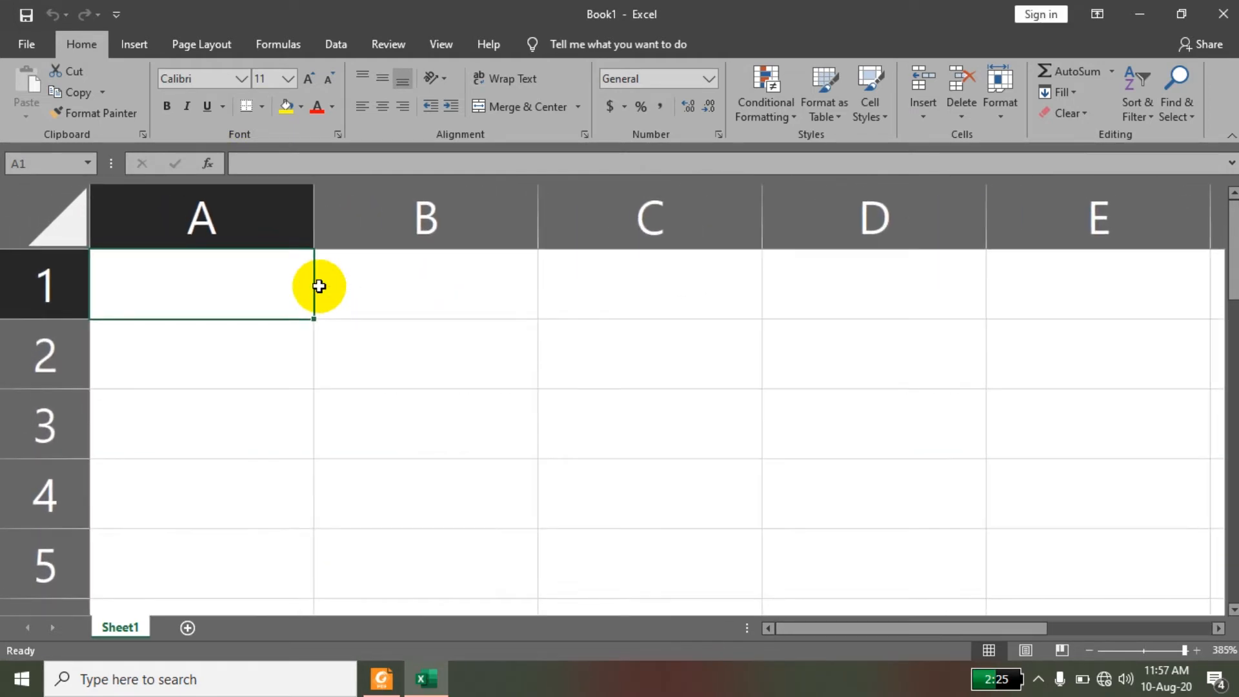
pyautogui.click(275, 161)
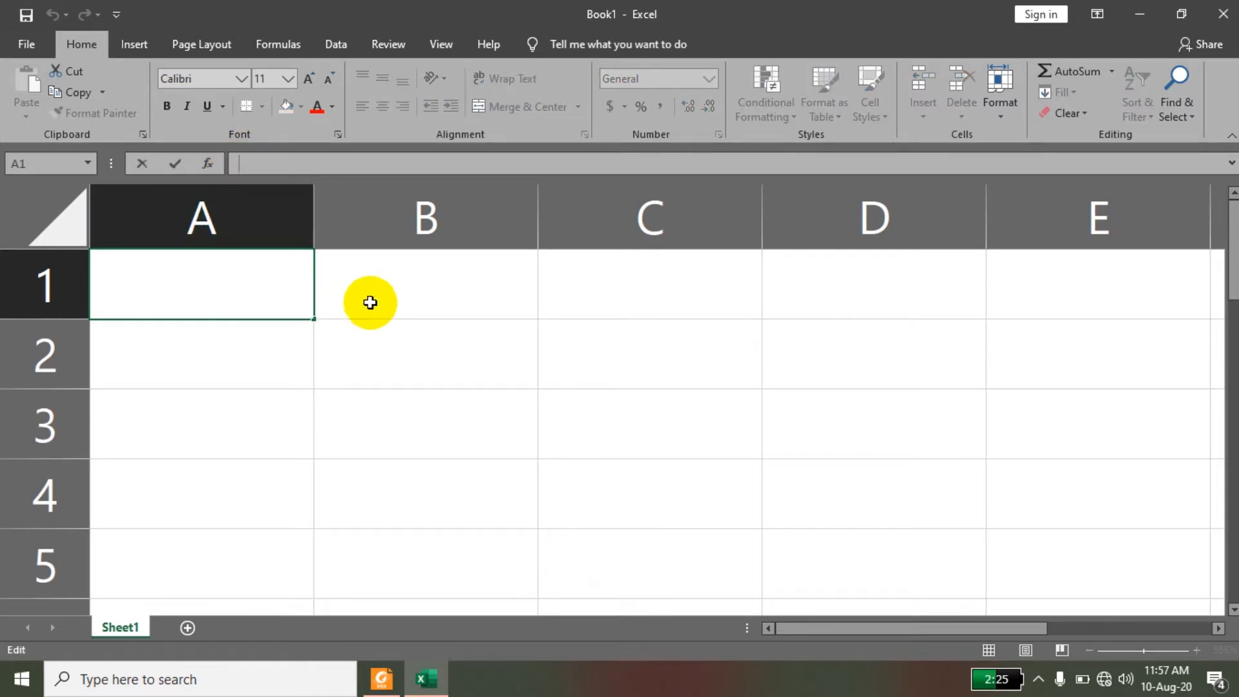
pyautogui.click(346, 303)
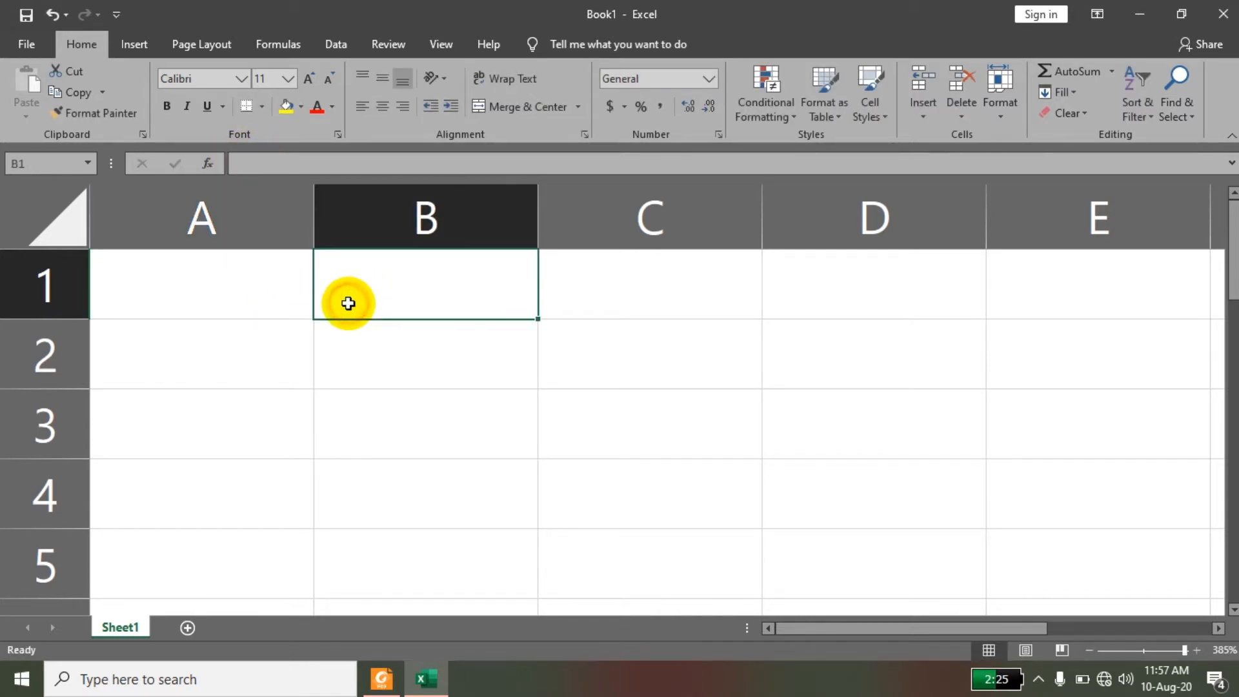
pyautogui.click(332, 169)
pyautogui.doubleClick(363, 279)
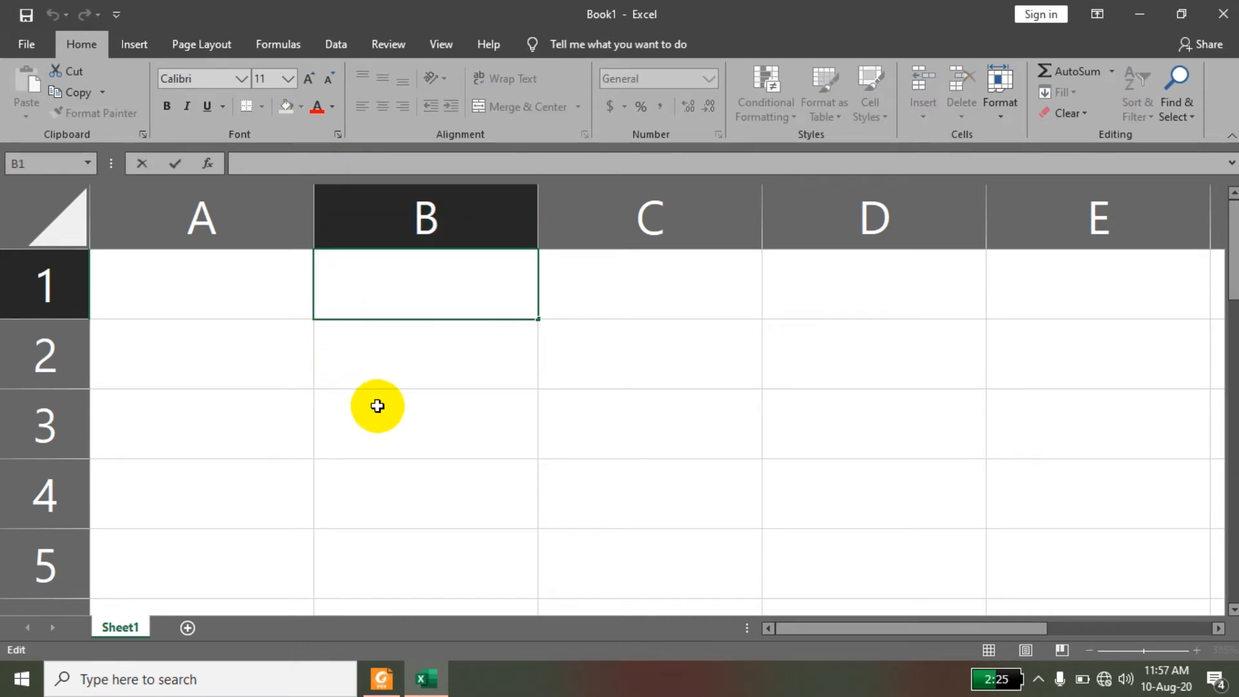
pyautogui.click(371, 355)
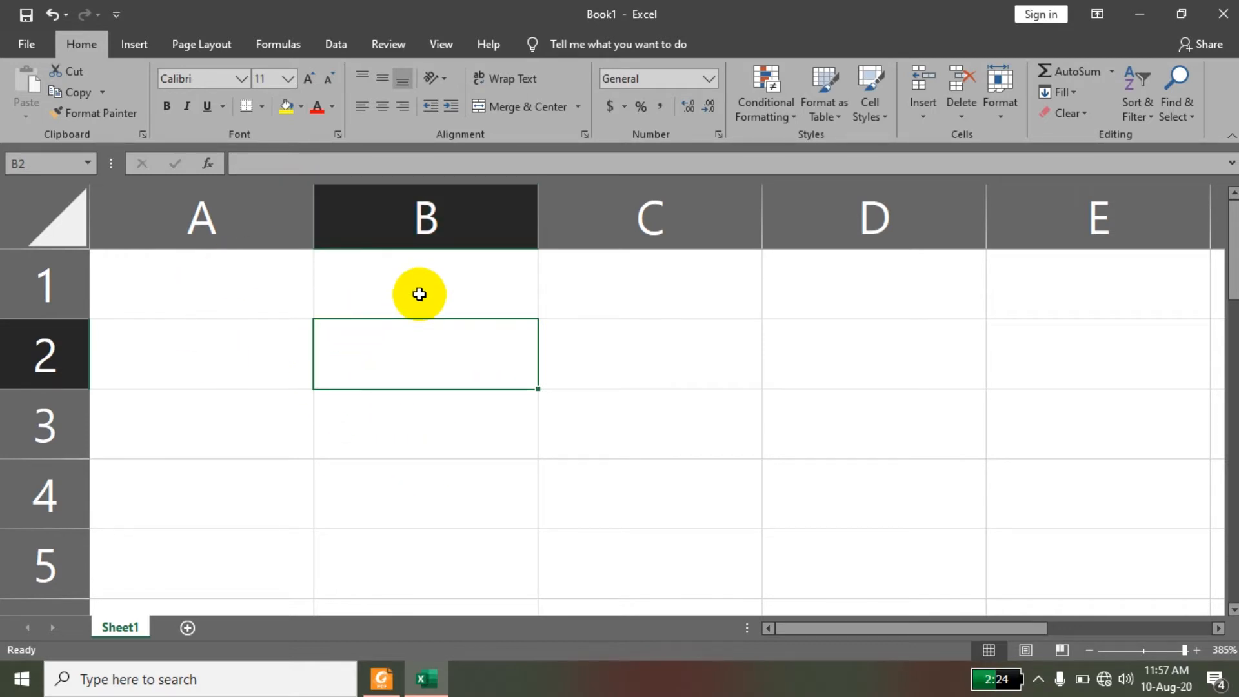
pyautogui.click(451, 428)
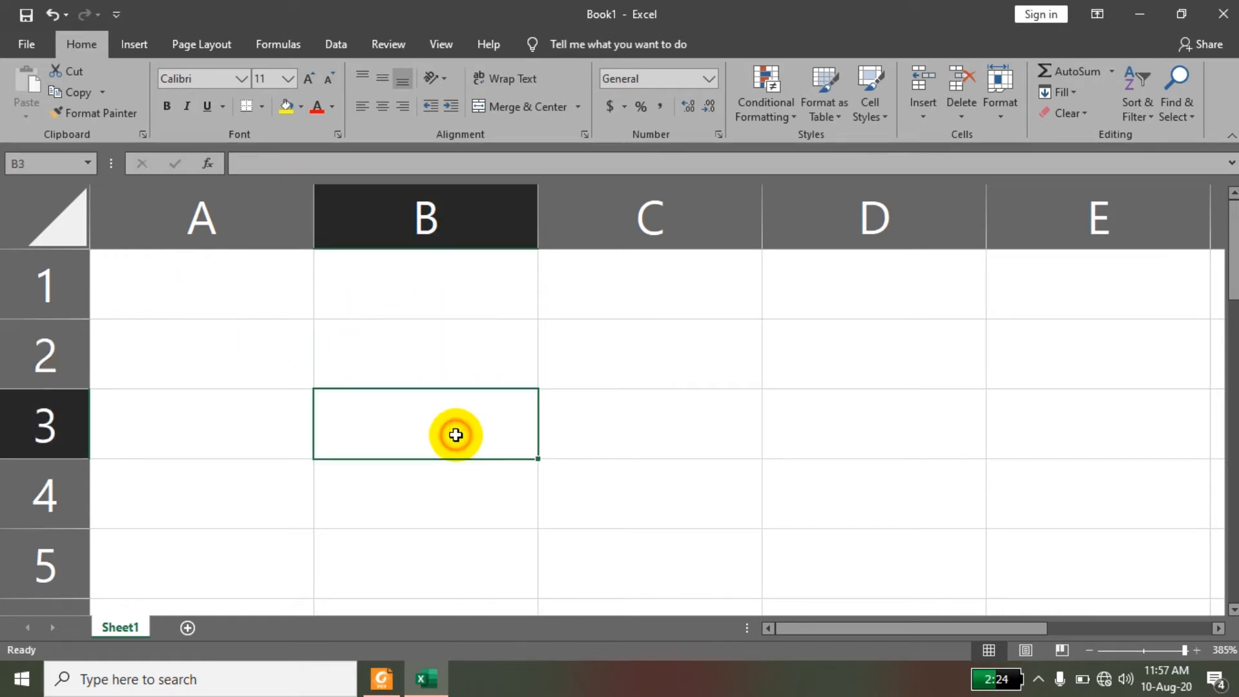
# Enter the text "cr" in cell B1 and clear that cell again.
pyautogui.click(462, 283)
pyautogui.write('cr')
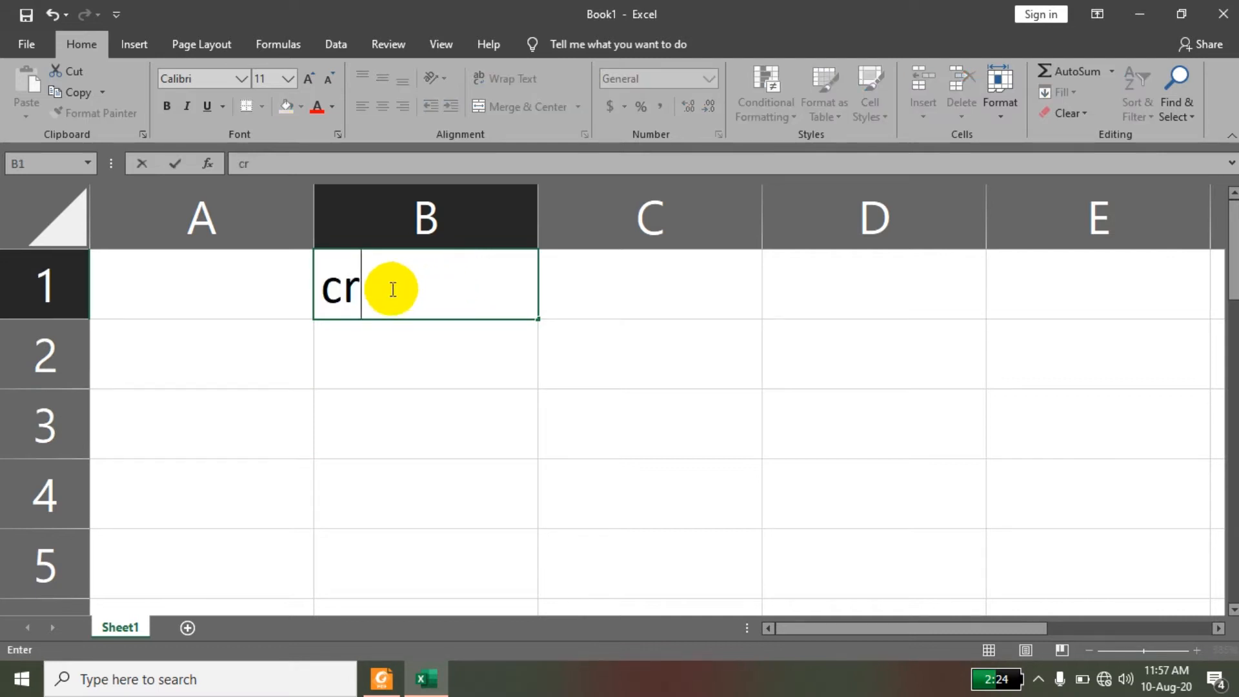
pyautogui.moveTo(393, 284); pyautogui.dragTo(311, 285)
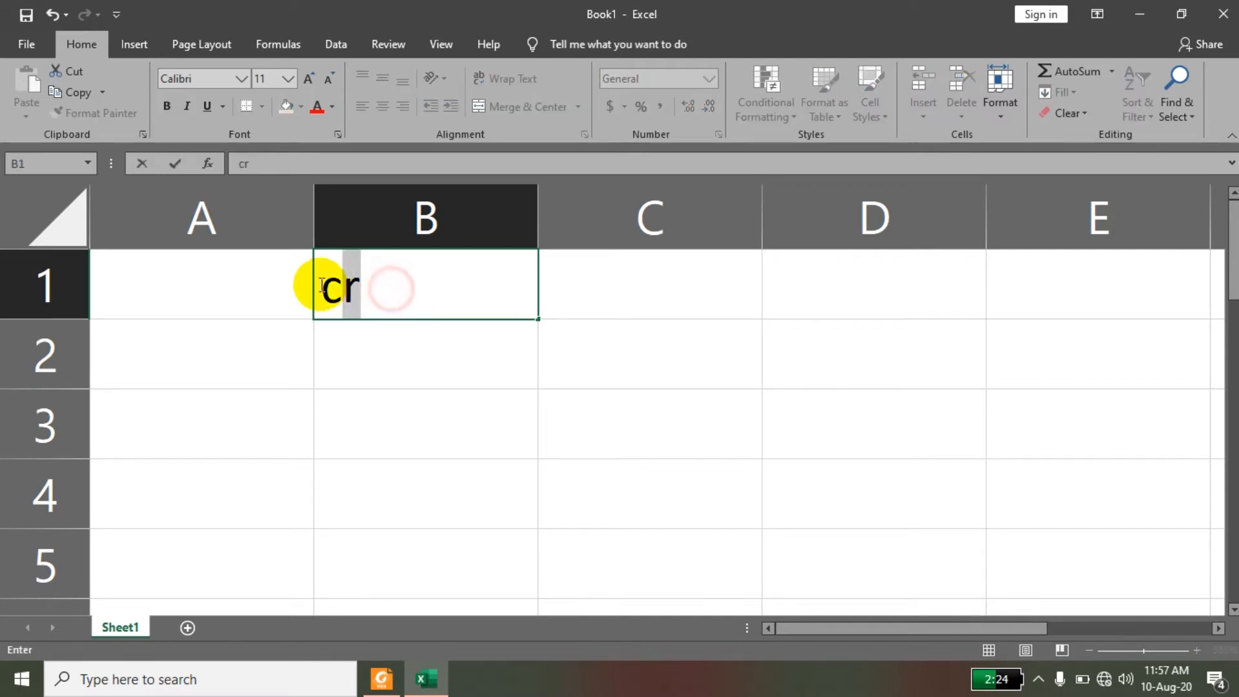
pyautogui.click(396, 410)
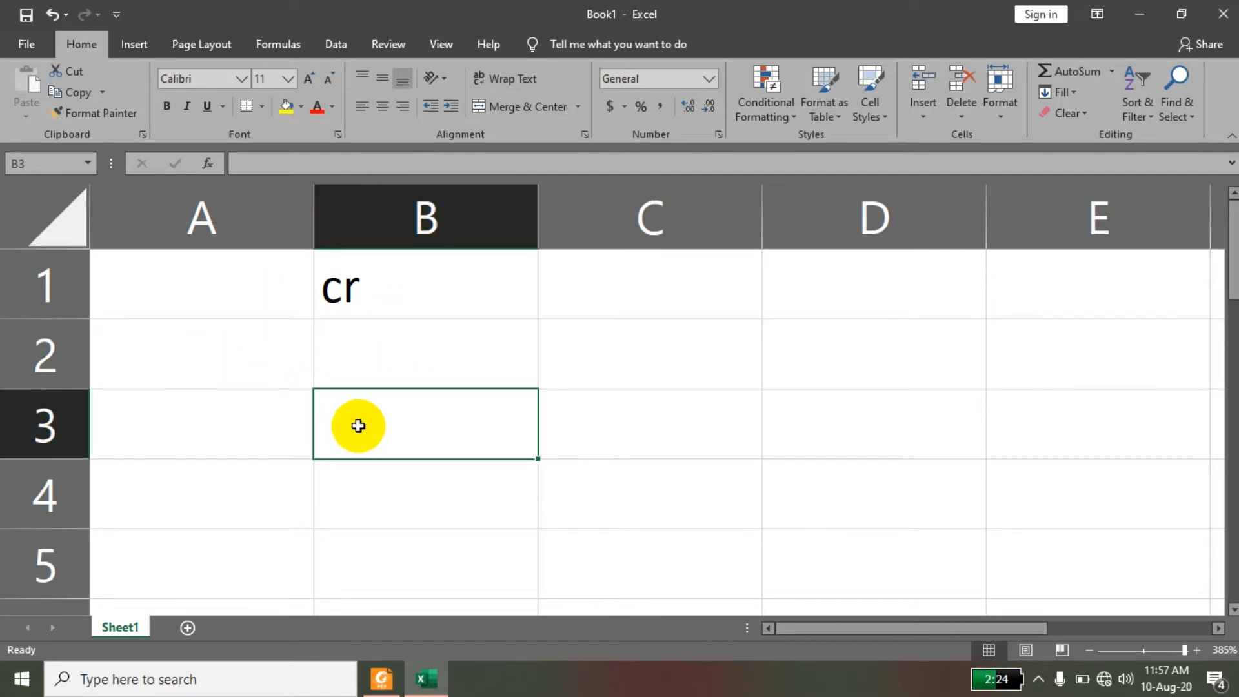
pyautogui.click(30, 163)
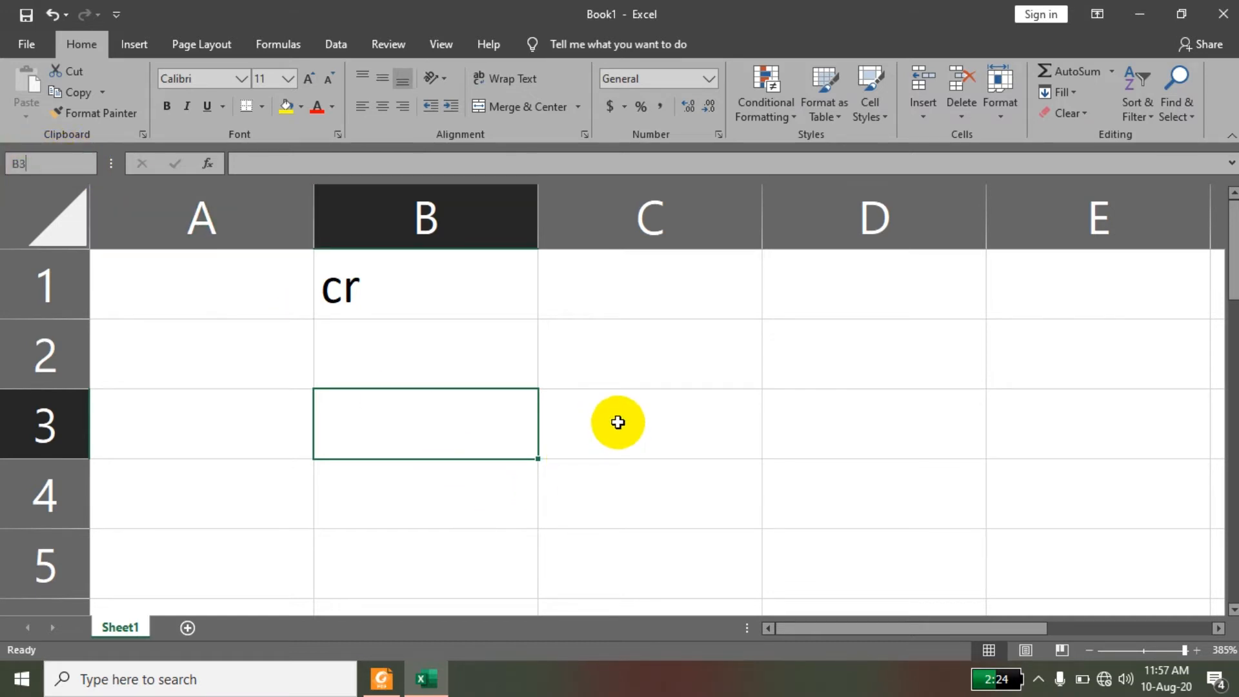
pyautogui.click(664, 420)
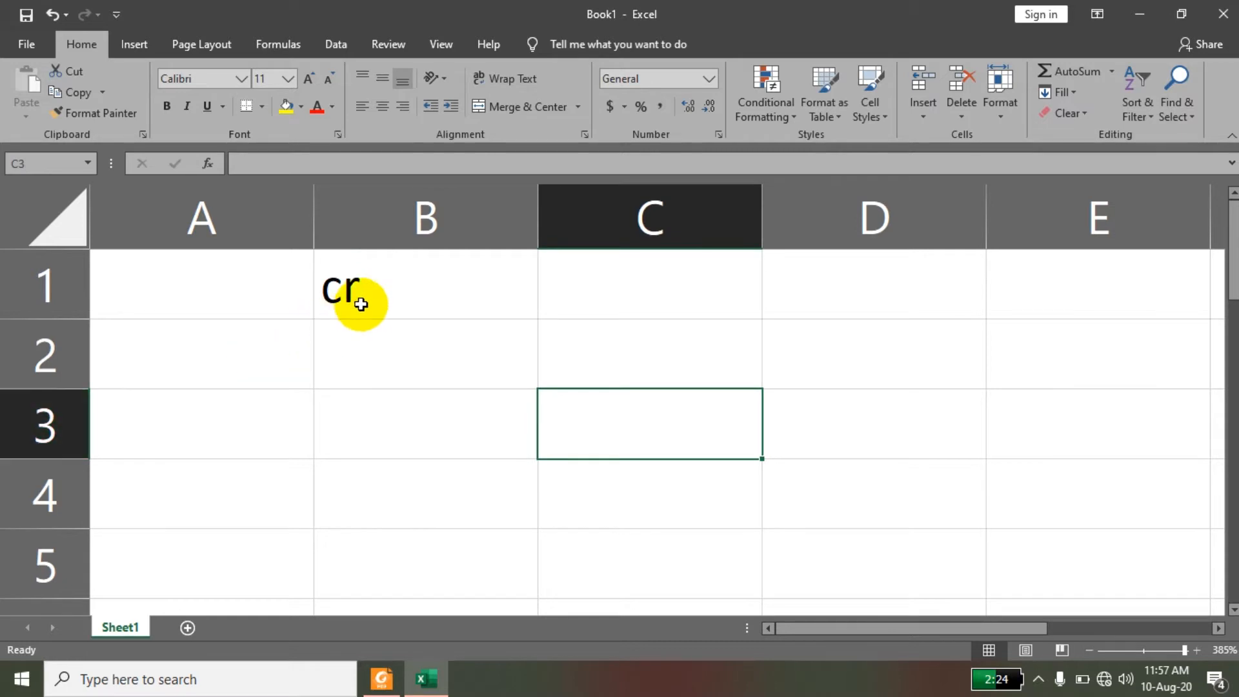
pyautogui.click(361, 296)
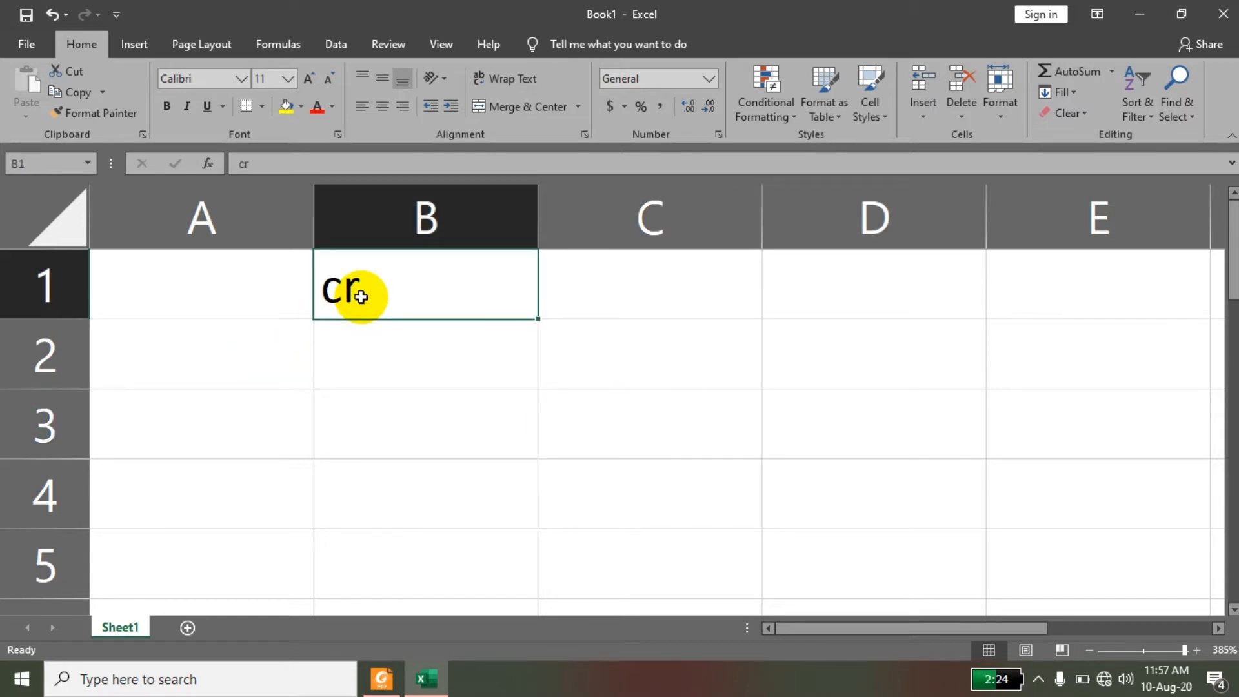
# Enter the number 2 in cell A1 and the number 5 in cell A2.
pyautogui.click(219, 294)
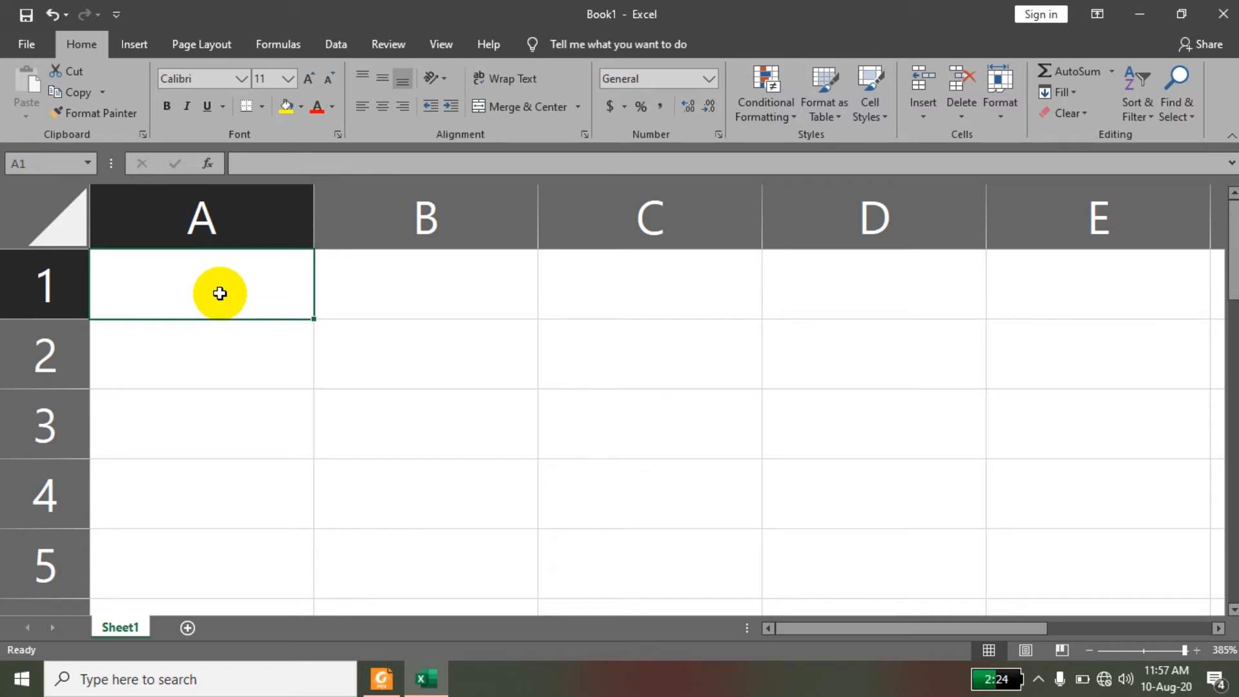
pyautogui.write('2')
pyautogui.press('Return')
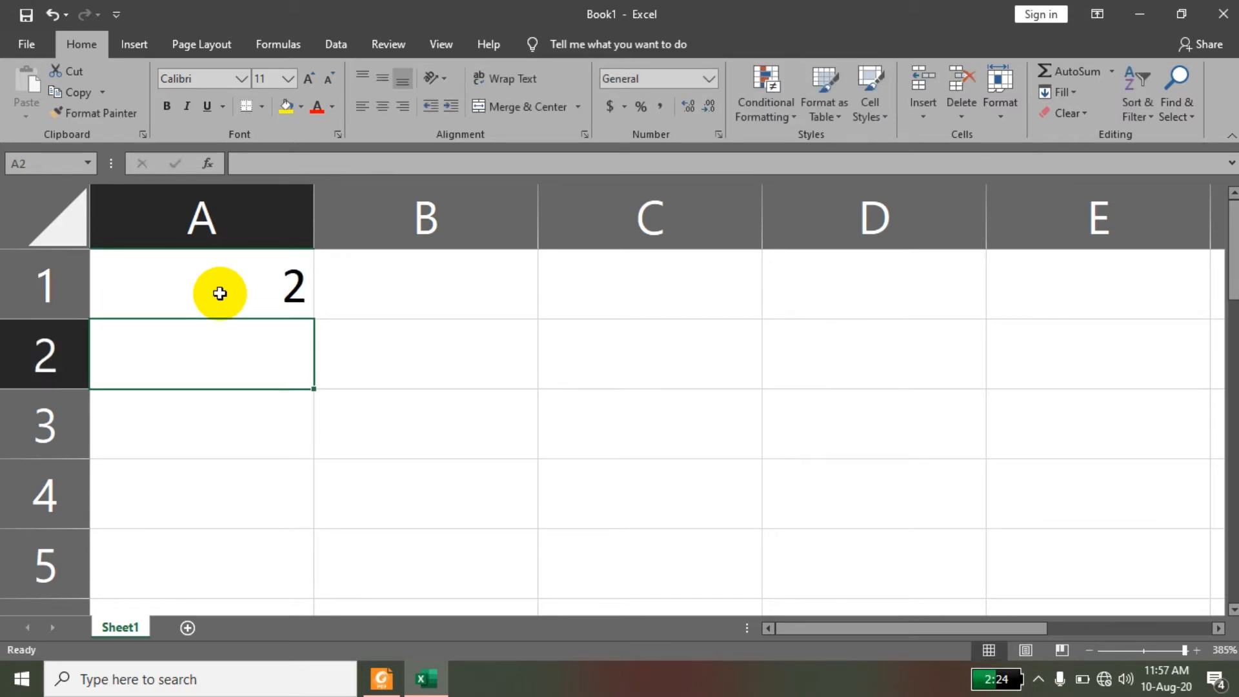
pyautogui.write('5')
pyautogui.press('Return')
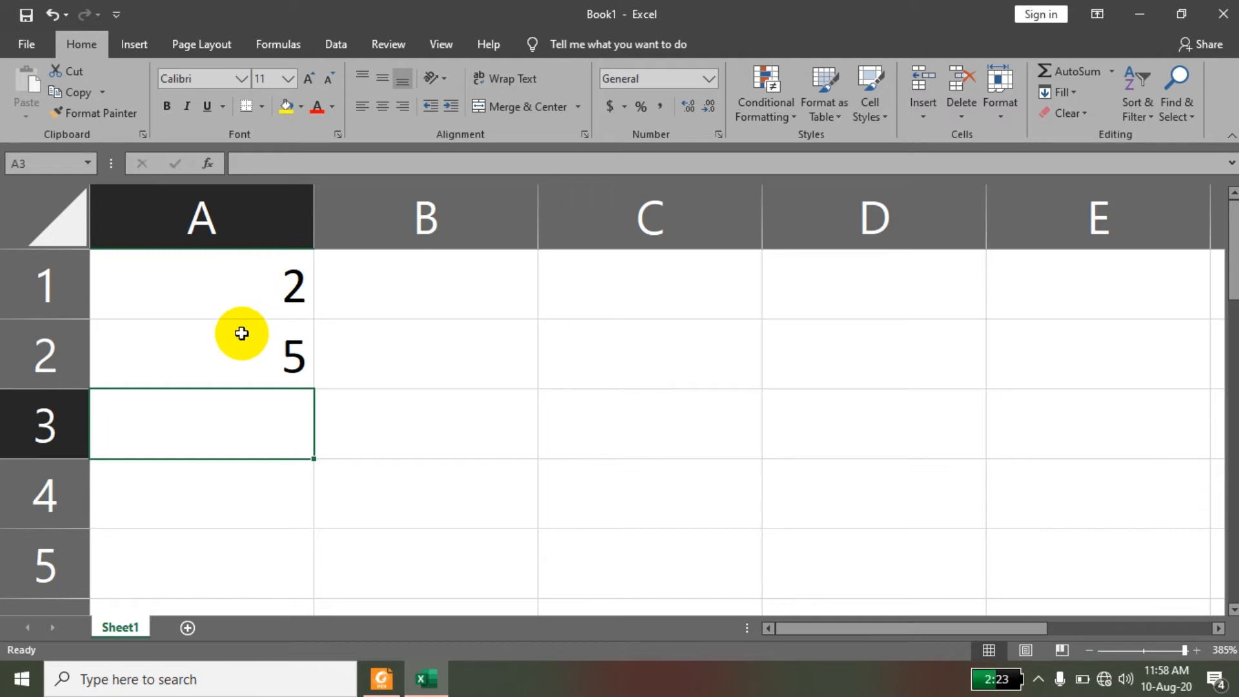
# Enter a1+a2 in cell A3 without a leading equals sign.
pyautogui.write('a1+')
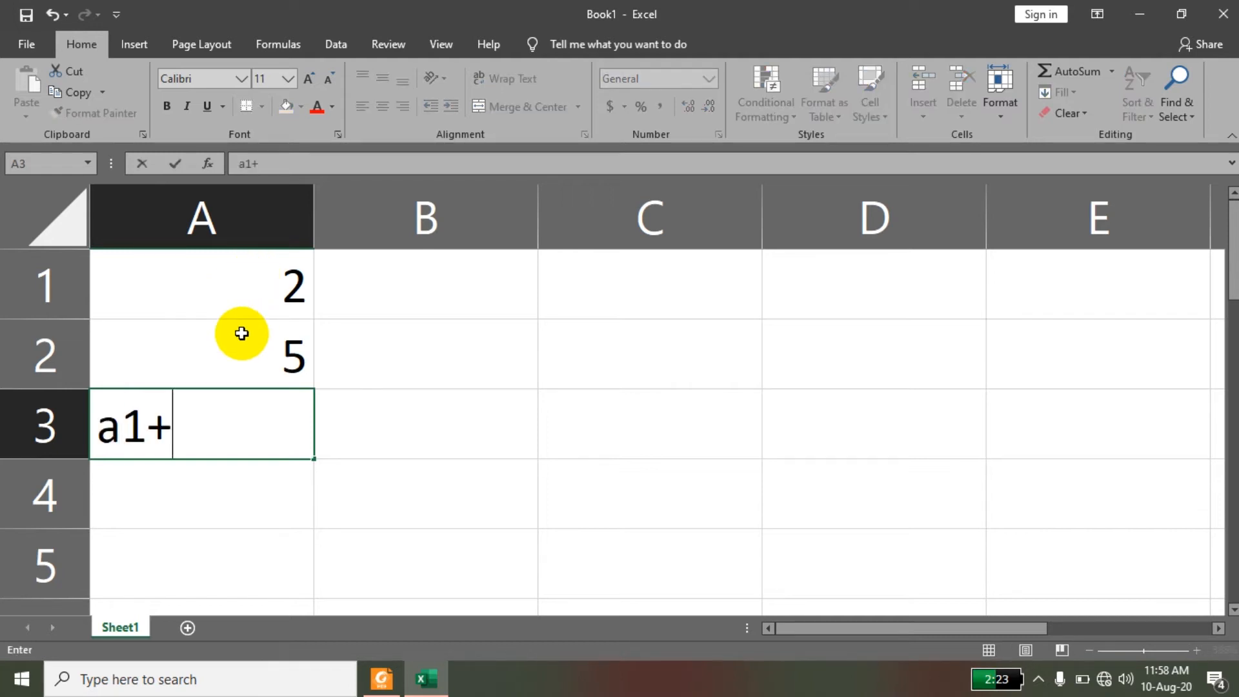
pyautogui.write('a2')
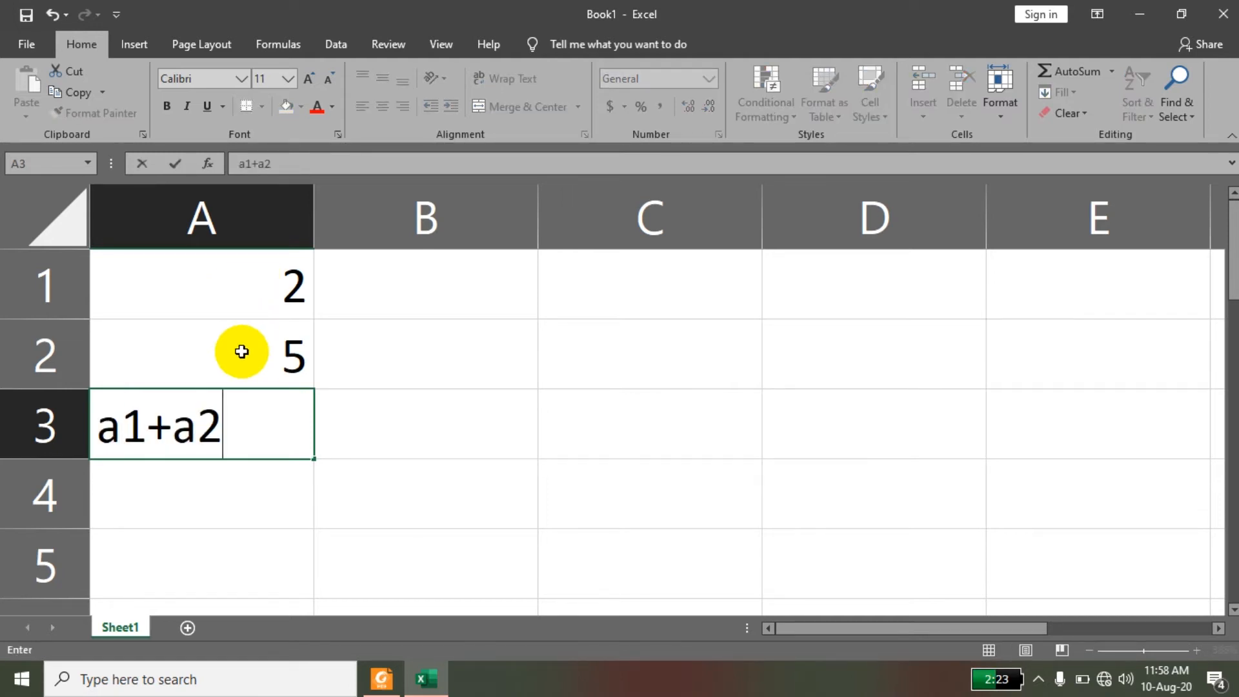
pyautogui.press('Return')
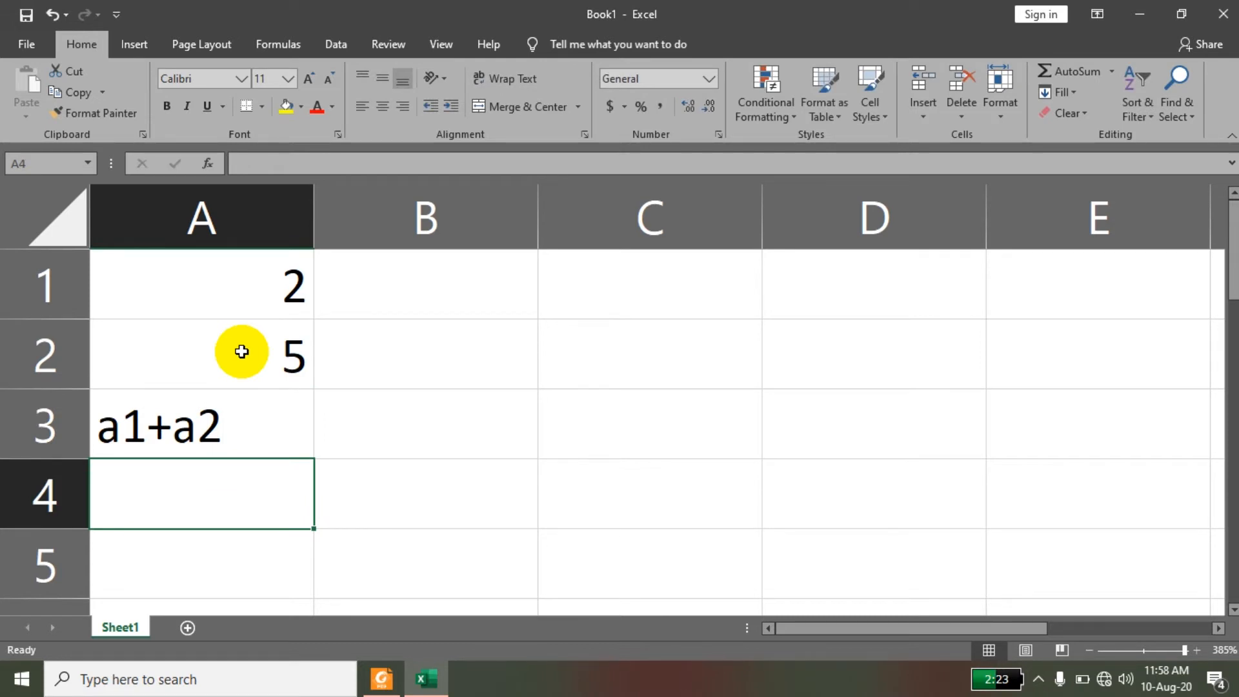
# Edit cell A3 to put an equals sign in front, making it the formula =a1+a2.
pyautogui.click(212, 407)
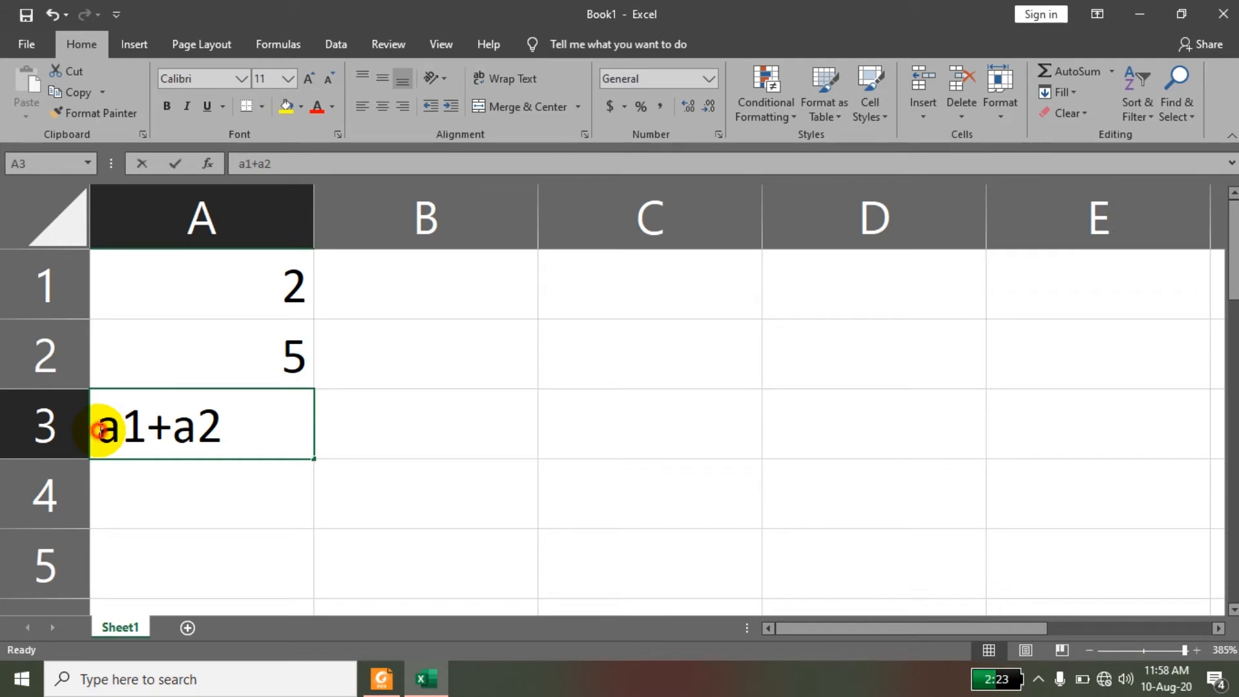
pyautogui.click(141, 509)
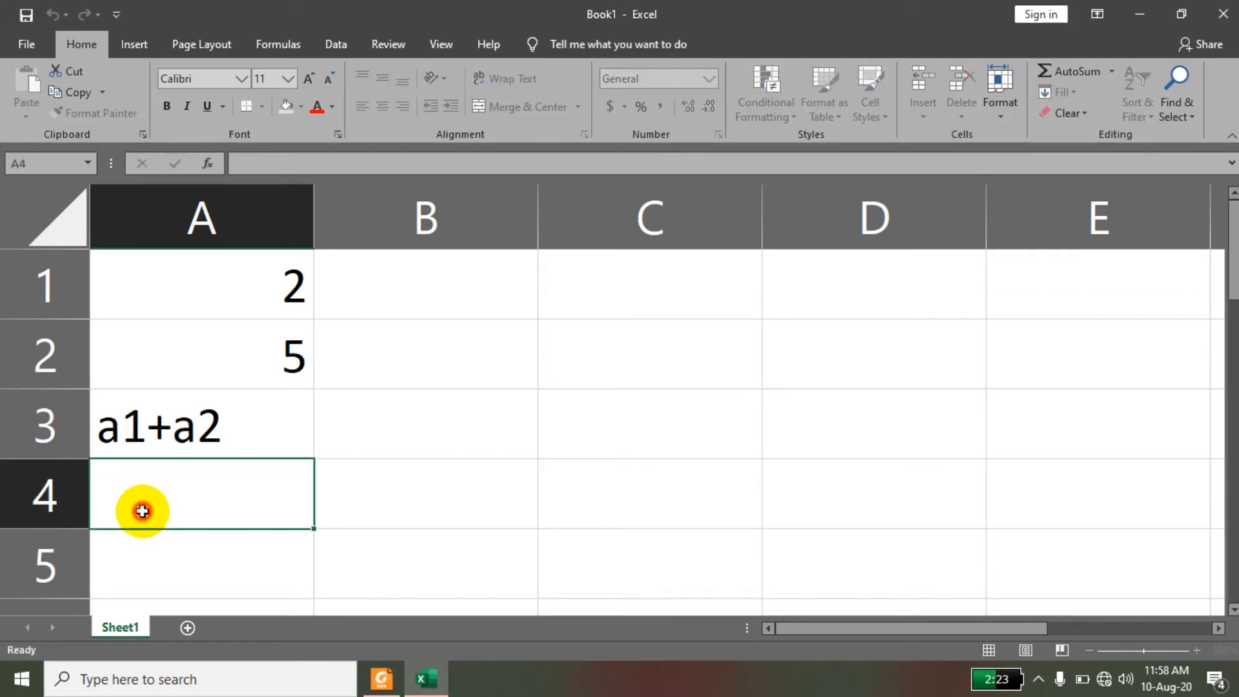
pyautogui.click(143, 427)
pyautogui.press('F2')
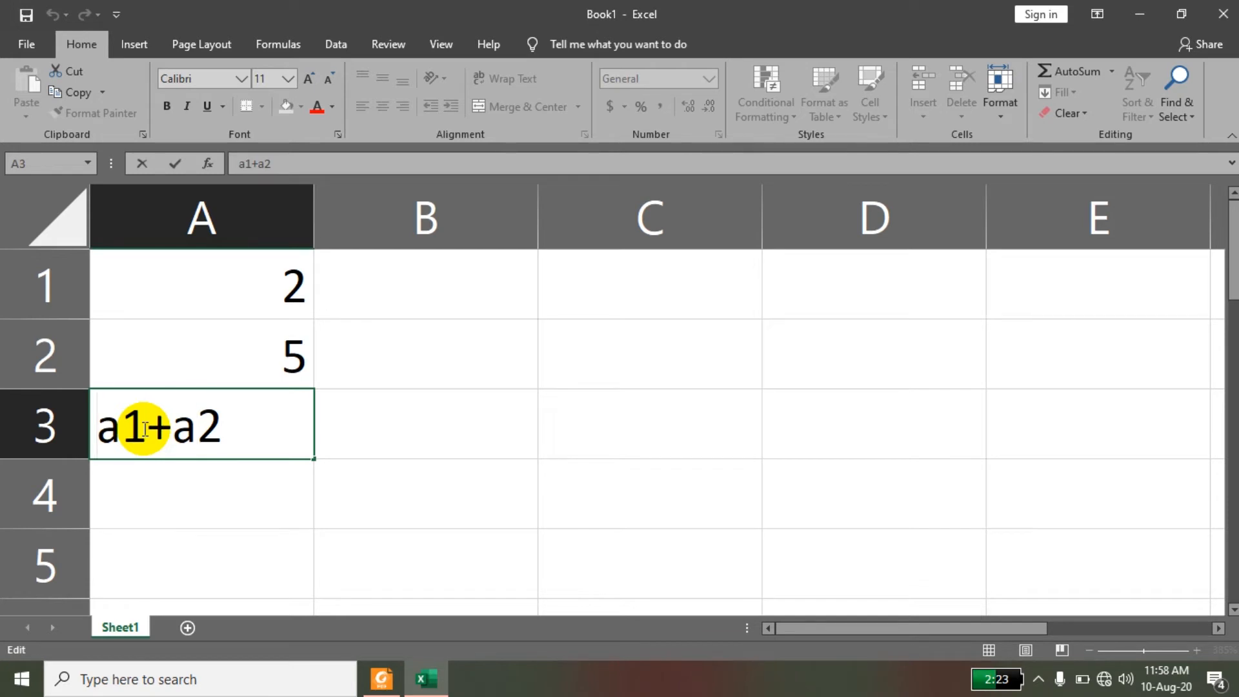
pyautogui.press('Home')
pyautogui.write('=')
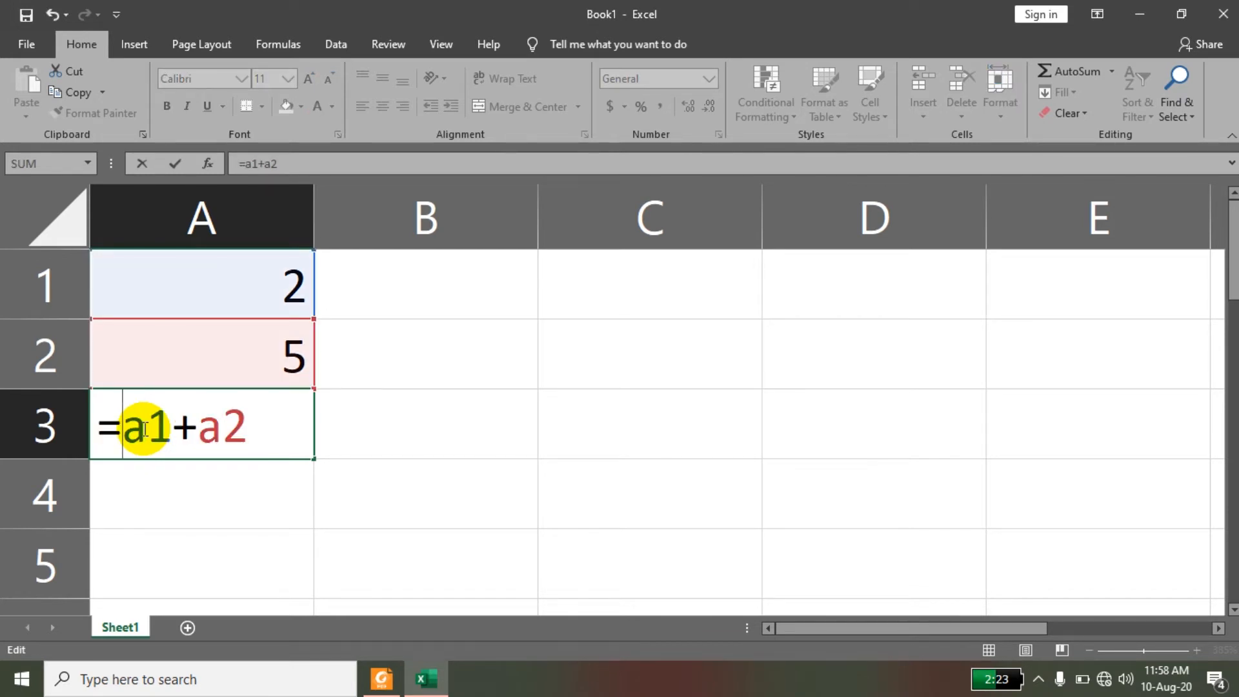
pyautogui.press('Return')
# Inspect the formula in cell A3 and the cells it refers to, leaving it as it is.
pyautogui.click(221, 416)
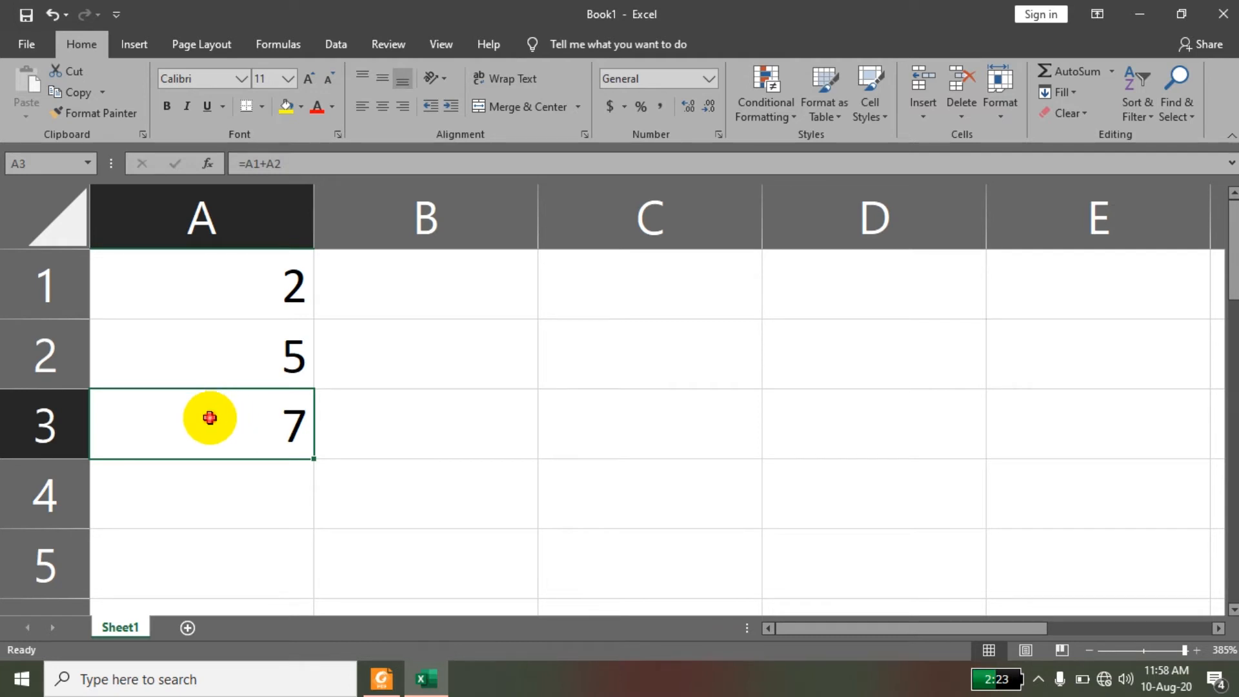
pyautogui.doubleClick(220, 416)
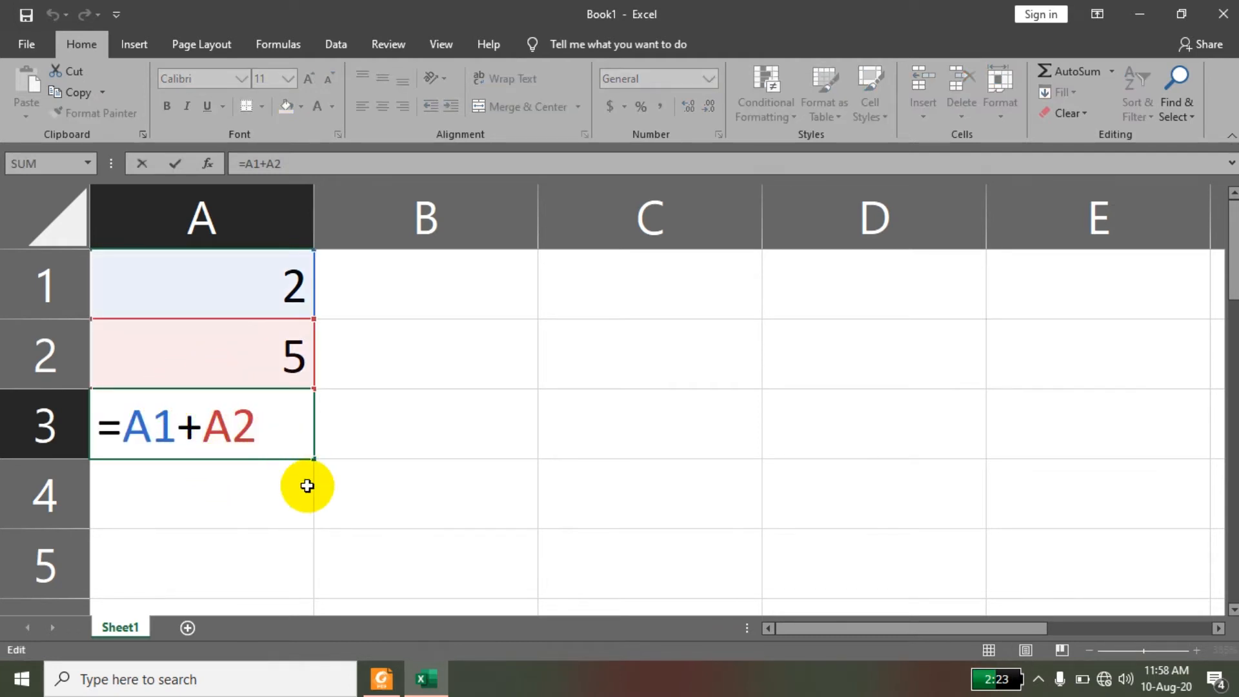
pyautogui.press('Return')
pyautogui.click(278, 430)
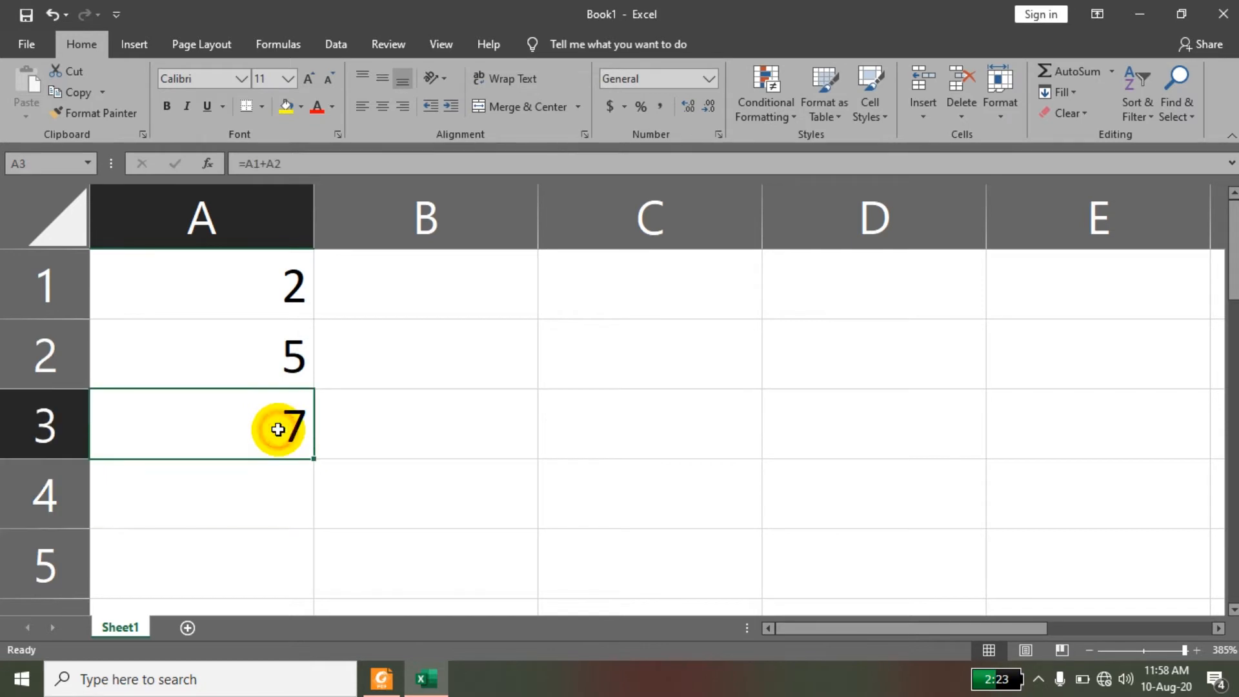
pyautogui.doubleClick(277, 429)
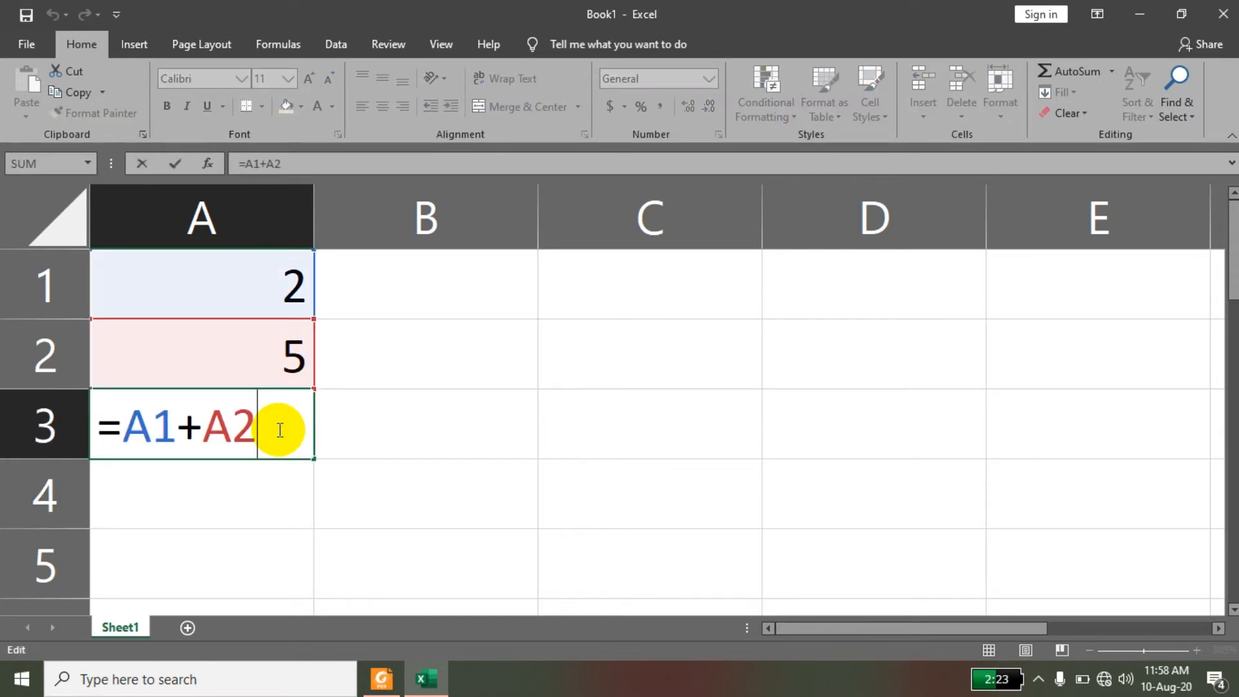
pyautogui.press('Return')
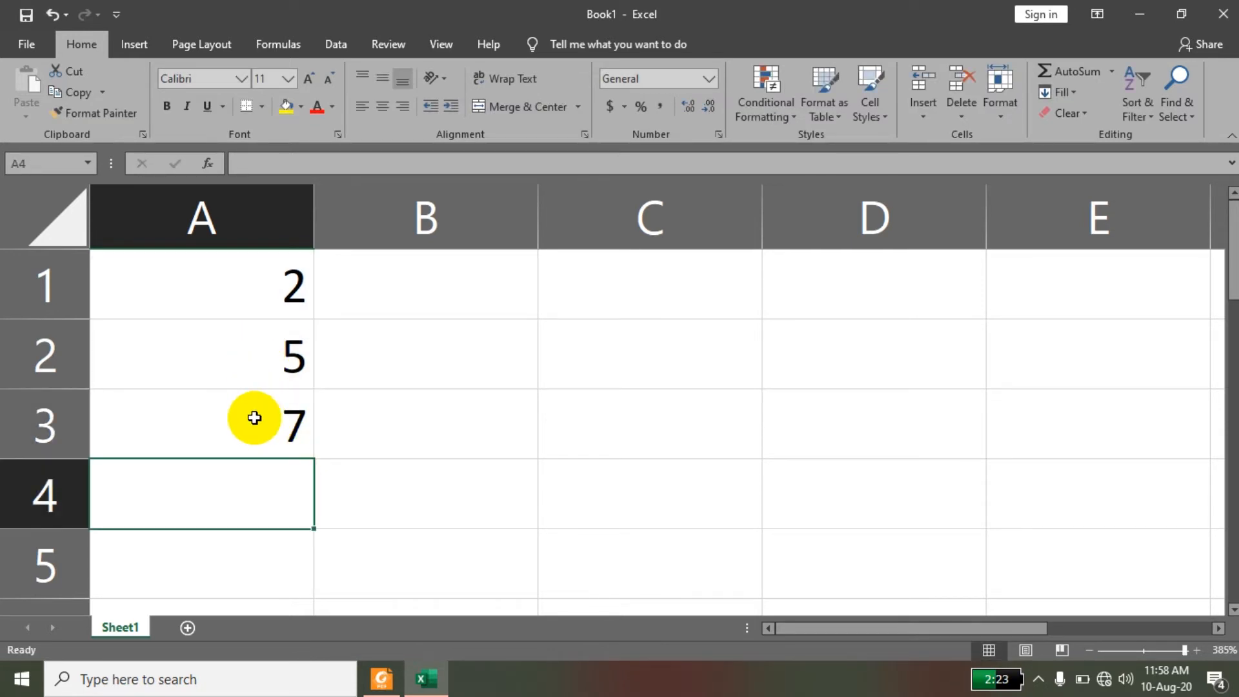
# Replace the input values, setting cell A1 to 3 and cell A2 to 10.
pyautogui.click(257, 287)
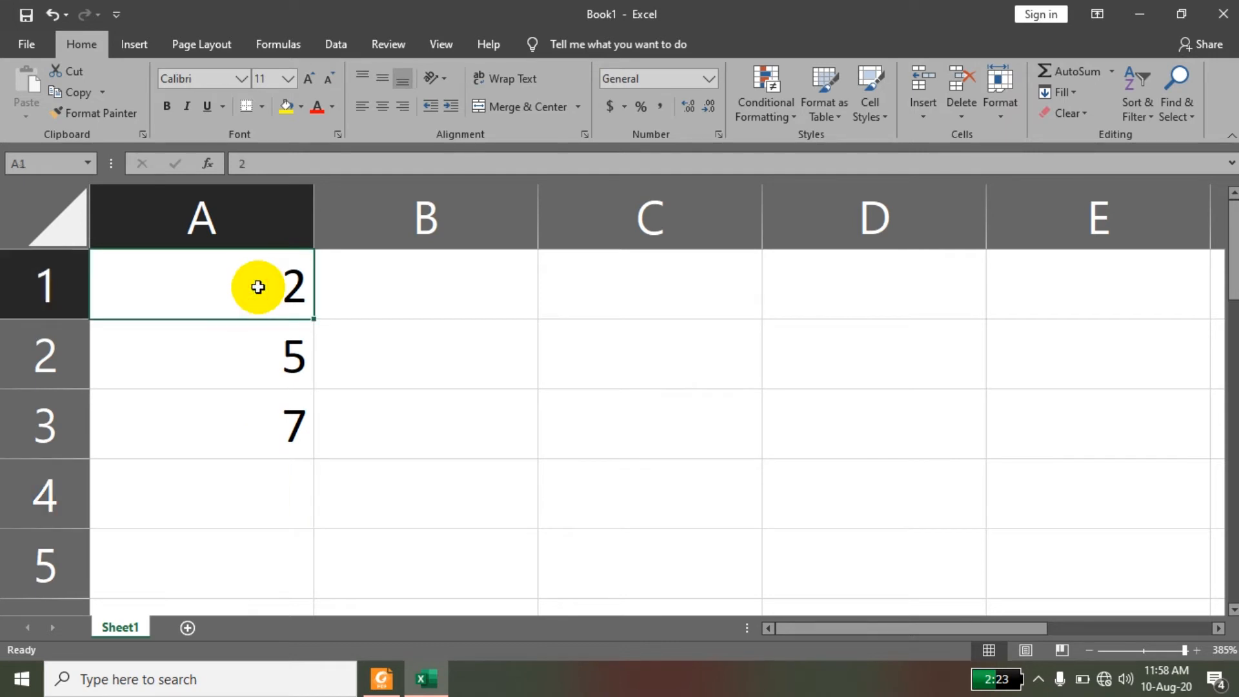
pyautogui.write('3')
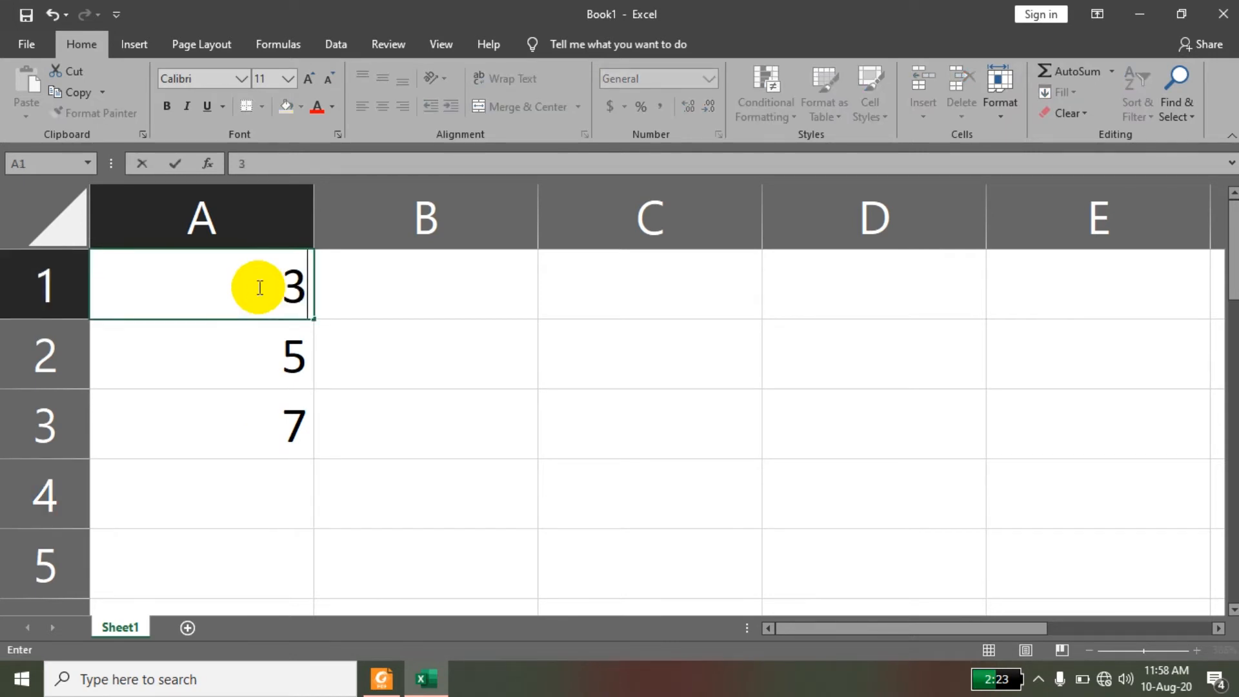
pyautogui.press('Return')
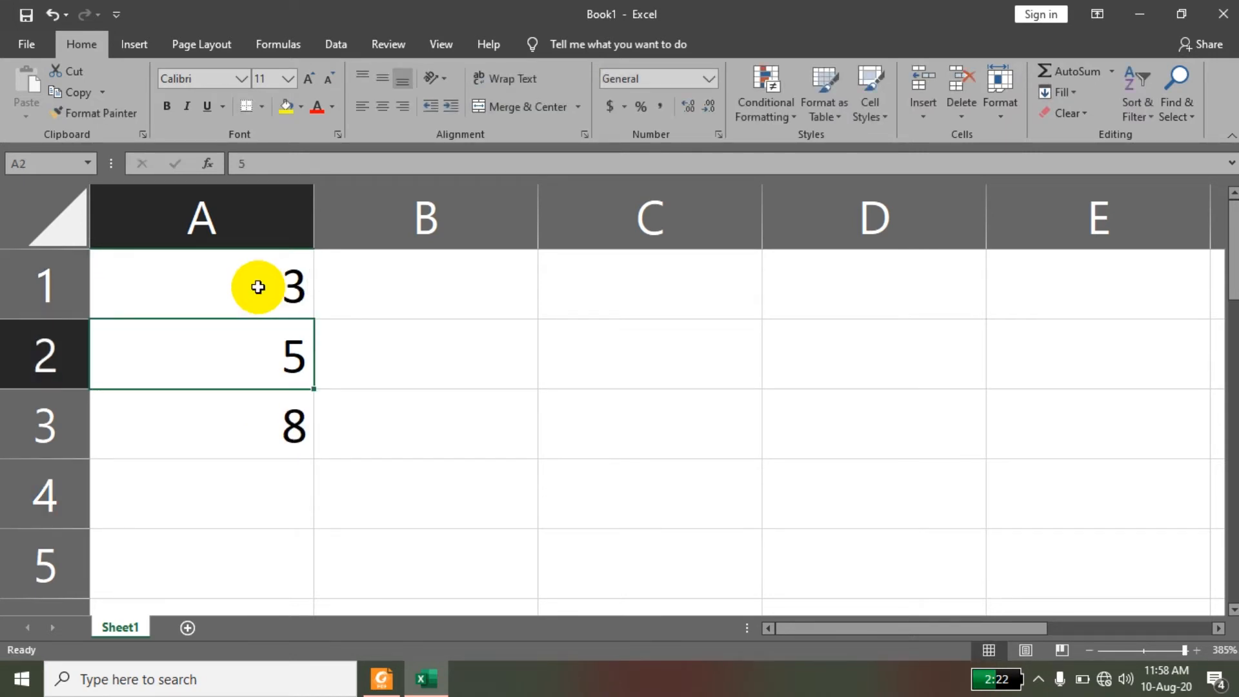
pyautogui.write('10')
pyautogui.press('Return')
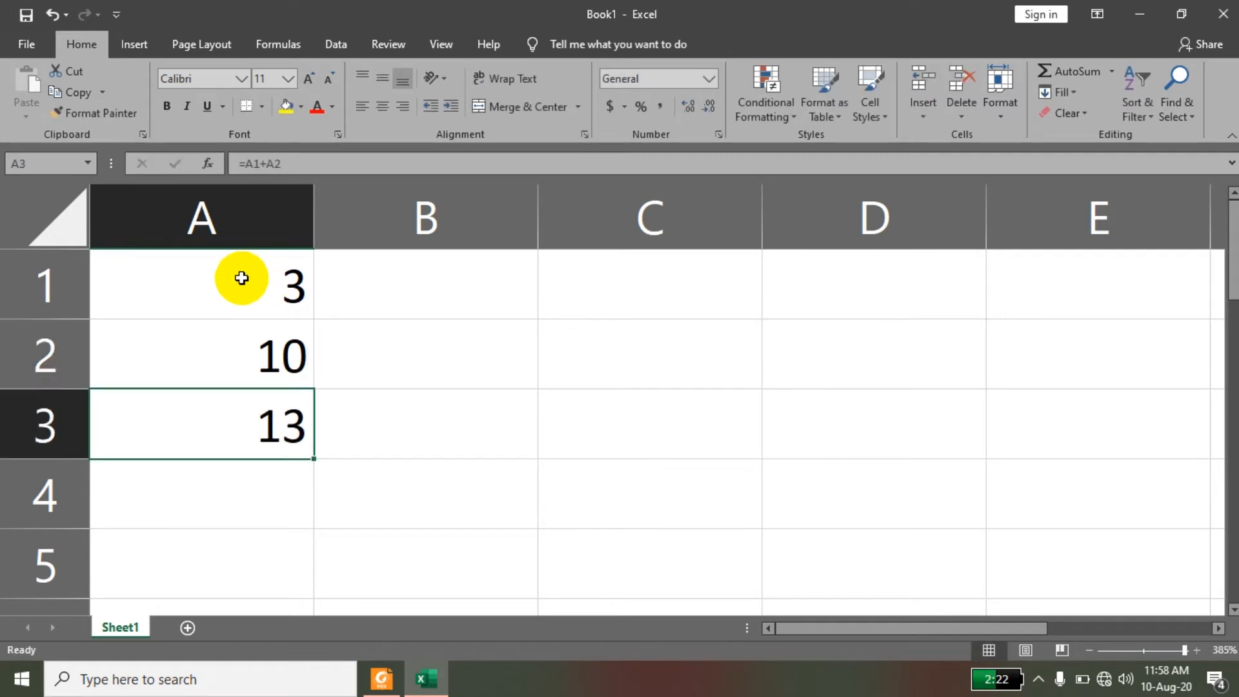
# Clear the contents of cells A1 to A3.
pyautogui.moveTo(243, 277); pyautogui.dragTo(238, 402)
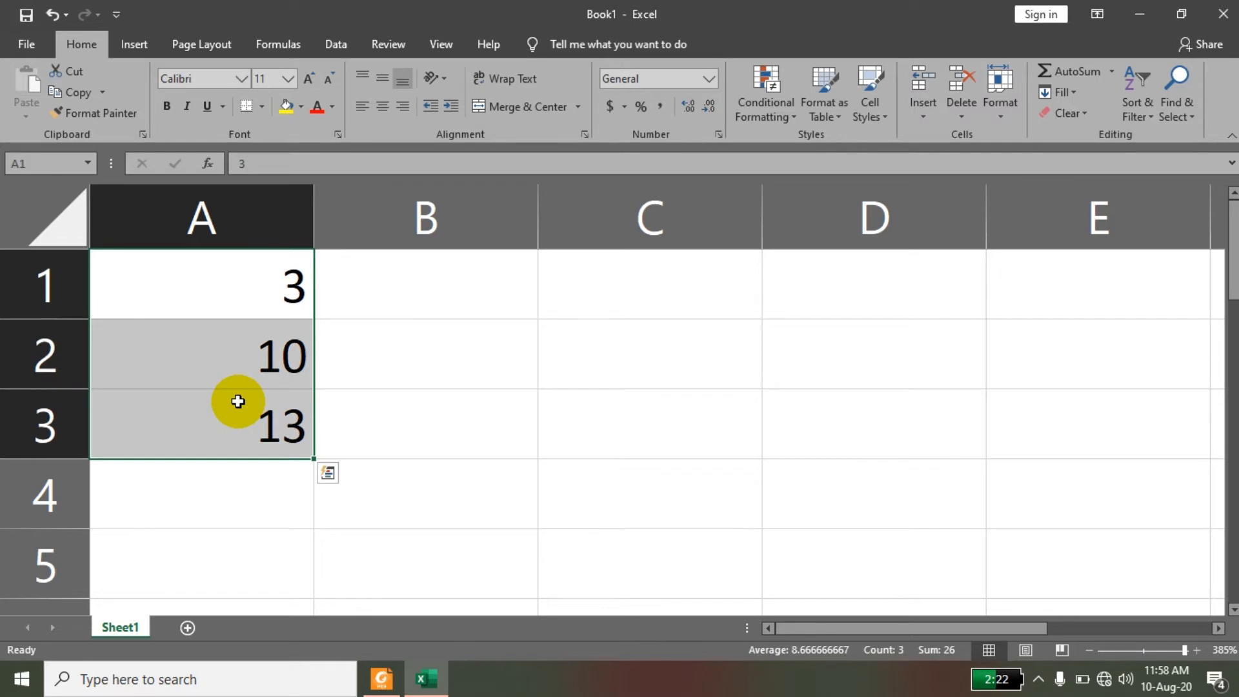
pyautogui.press('Delete')
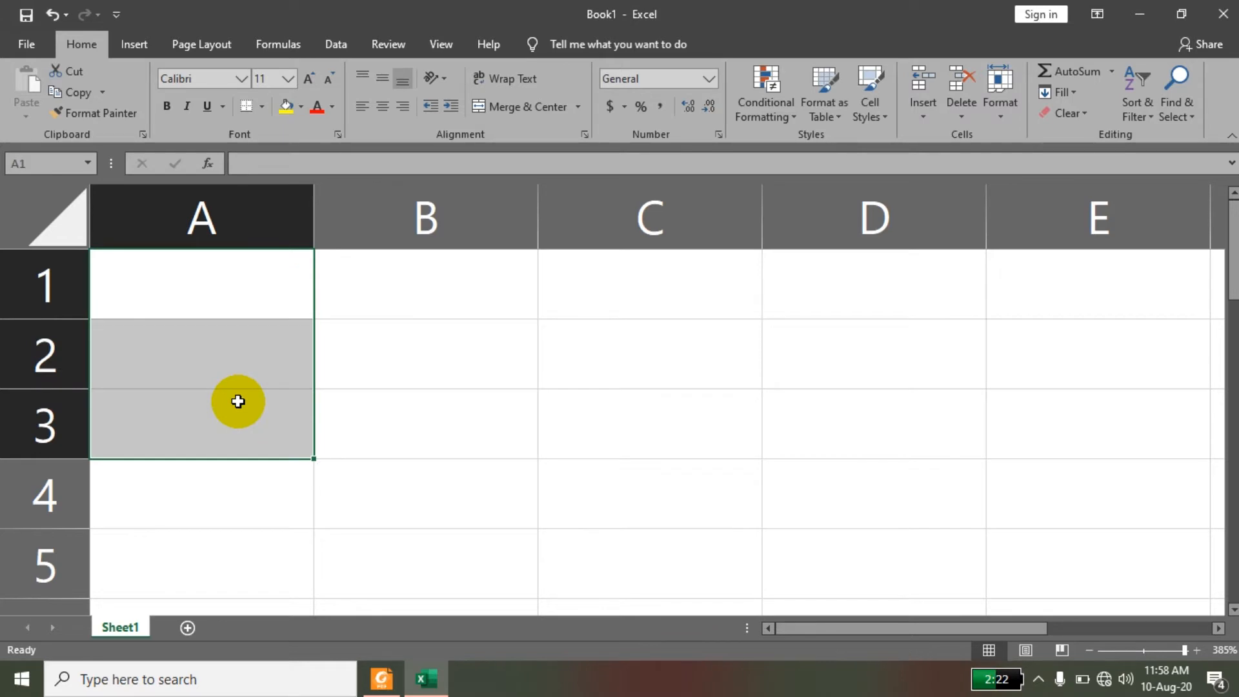
# Switch to 2019_AFC- ST-4.pdf in Foxit Reader and read on through the instructions for constructing a simple formula.
pyautogui.click(384, 681)
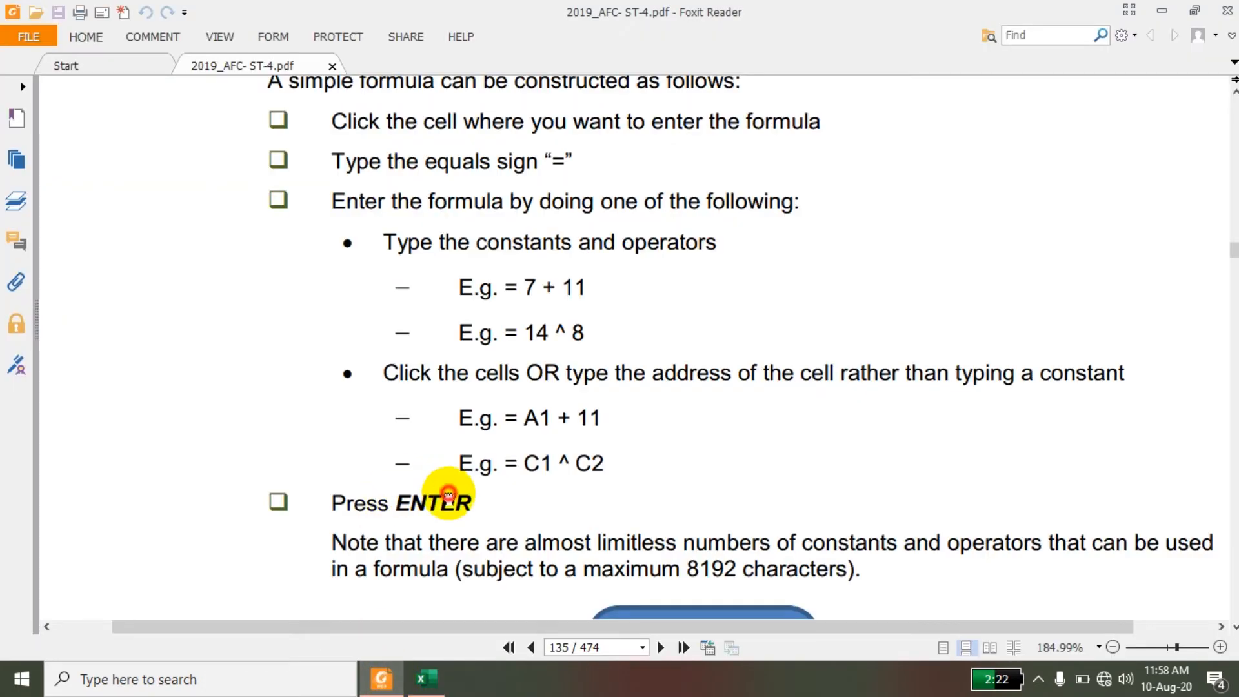
pyautogui.scroll(-1, 450, 499)
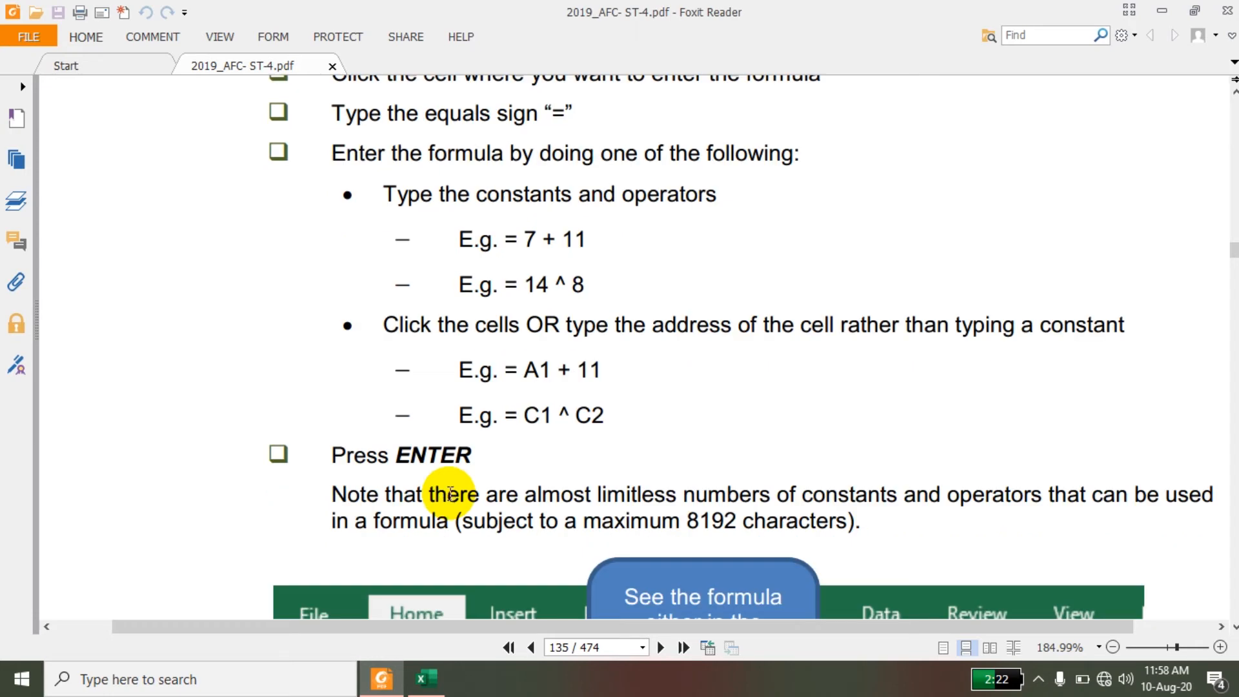
# Read on through section 1.3, Using functions to create a formula, as far as the weekly sales report example.
pyautogui.scroll(-10, 450, 495)
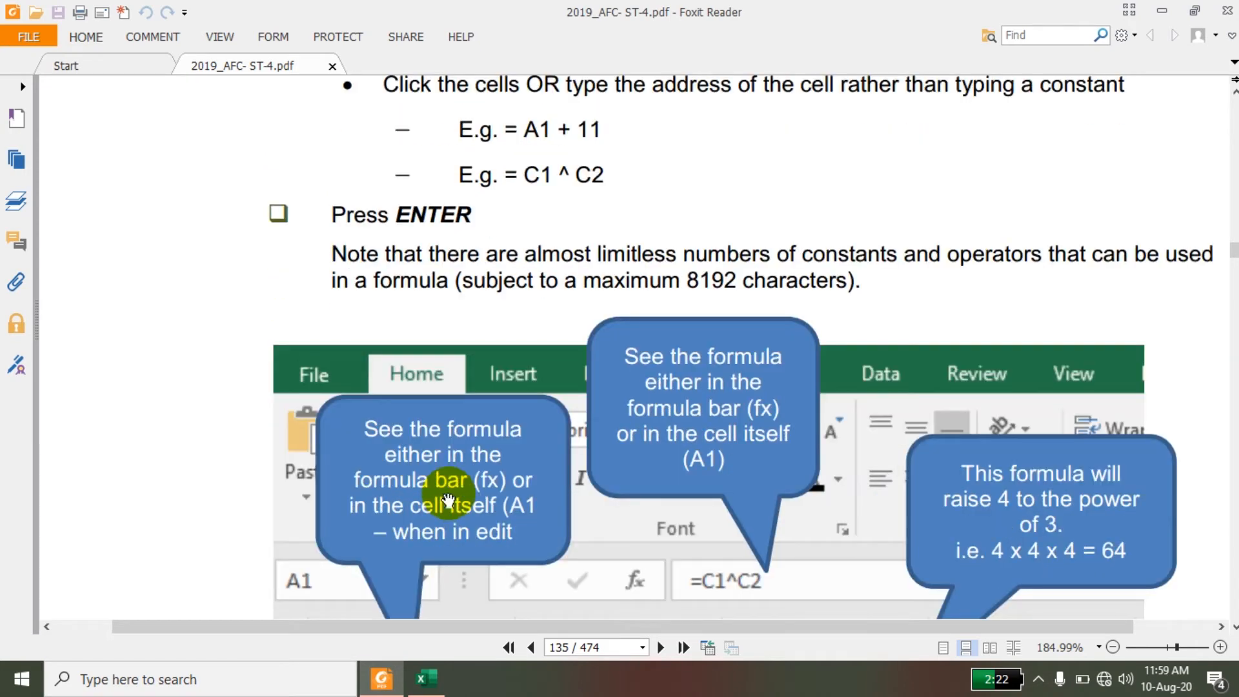
pyautogui.scroll(-6, 449, 498)
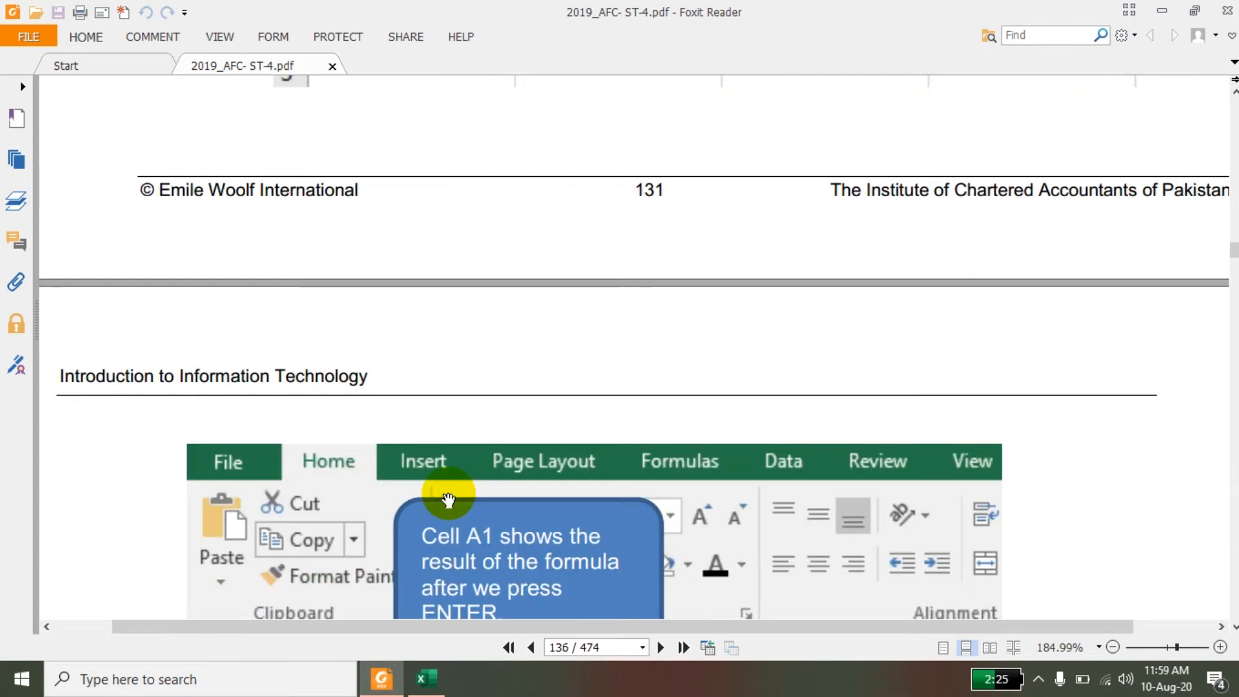
pyautogui.scroll(-10, 450, 494)
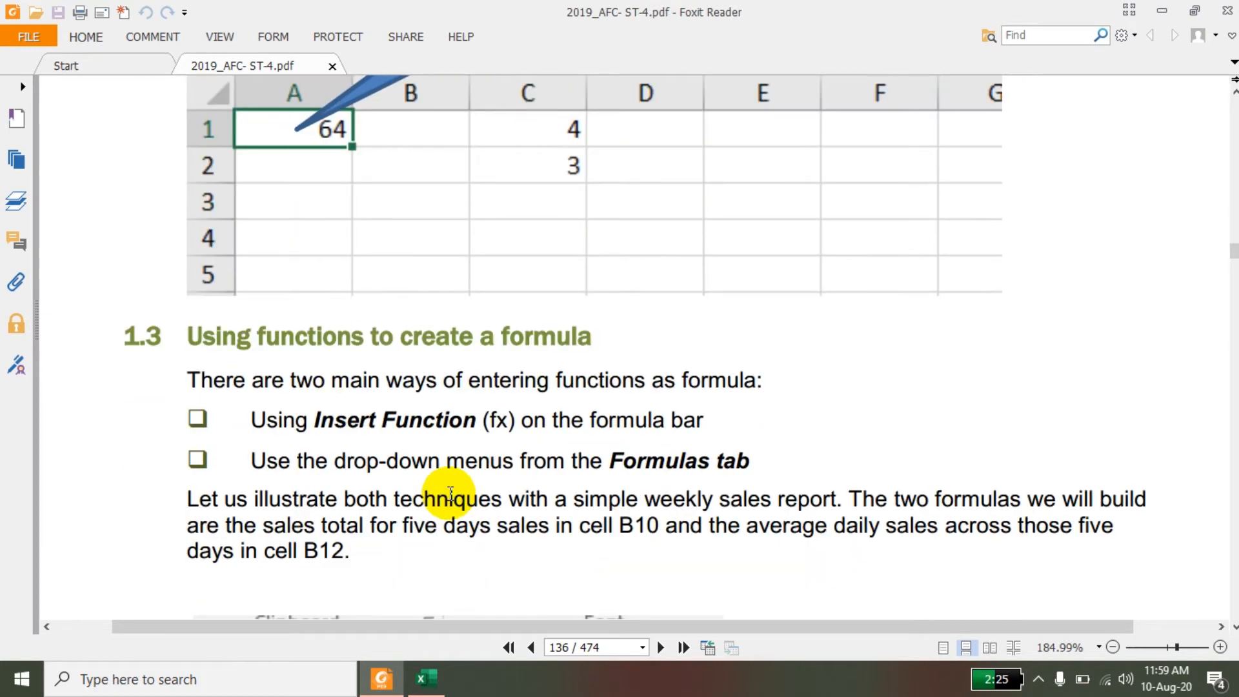
pyautogui.scroll(-6, 449, 501)
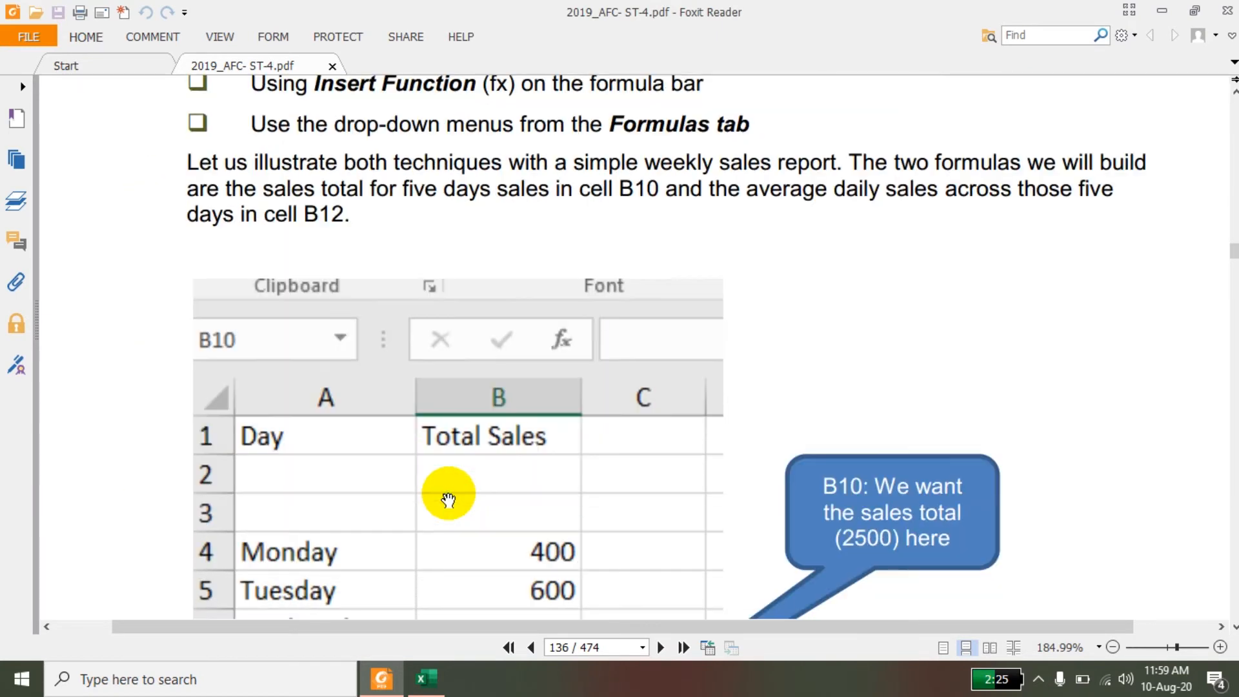
pyautogui.scroll(-5, 449, 498)
pyautogui.scroll(2, 448, 498)
pyautogui.scroll(-1, 448, 498)
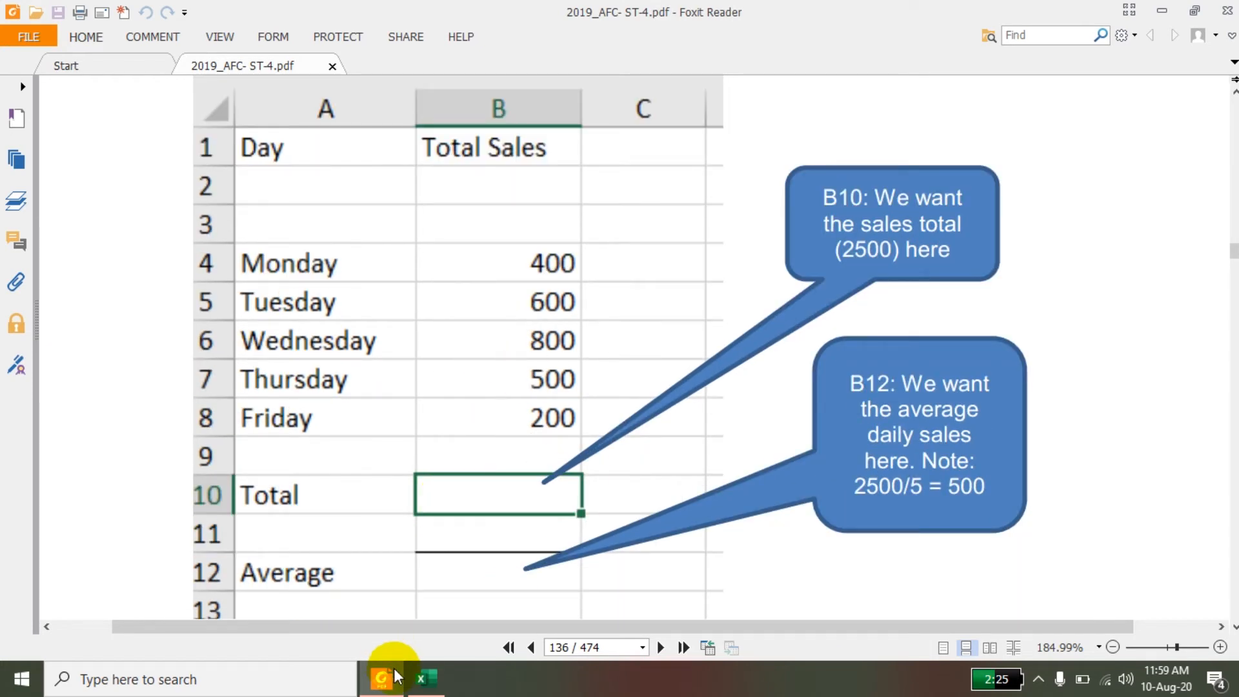
# Switch to the Book1 workbook in Excel and enter the headings Day in cell A1 and Total Sales in cell B1.
pyautogui.click(425, 678)
pyautogui.click(269, 360)
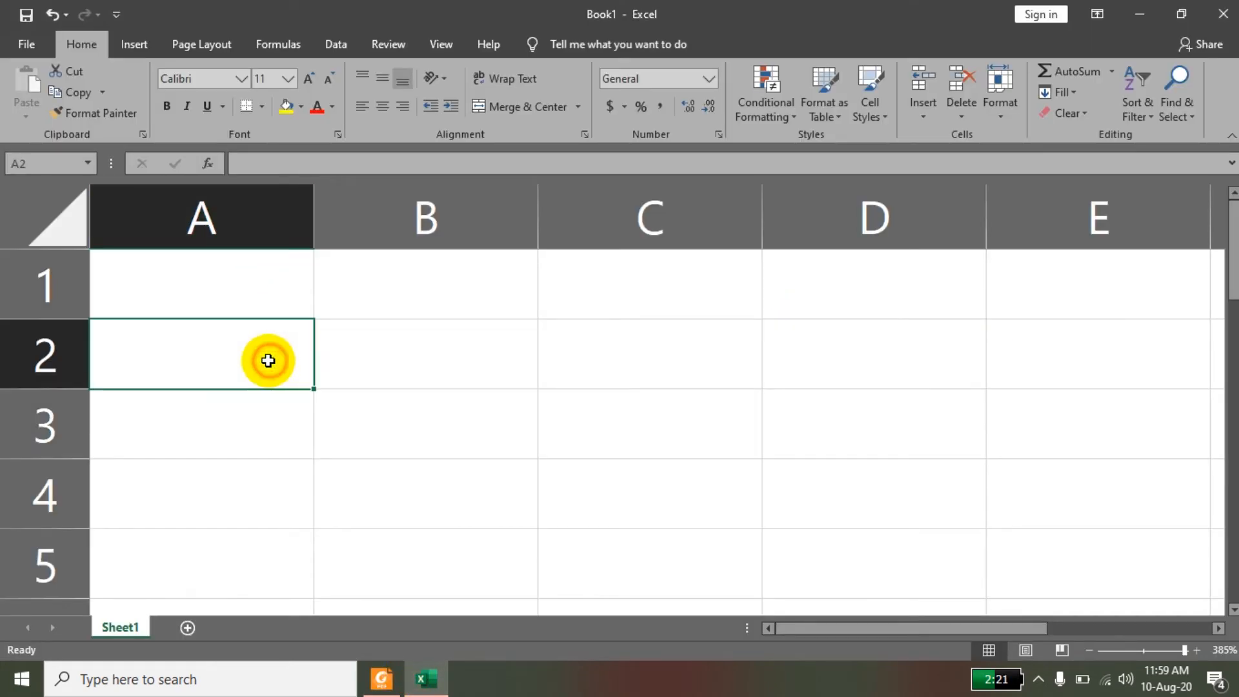
pyautogui.click(270, 315)
pyautogui.write('Day')
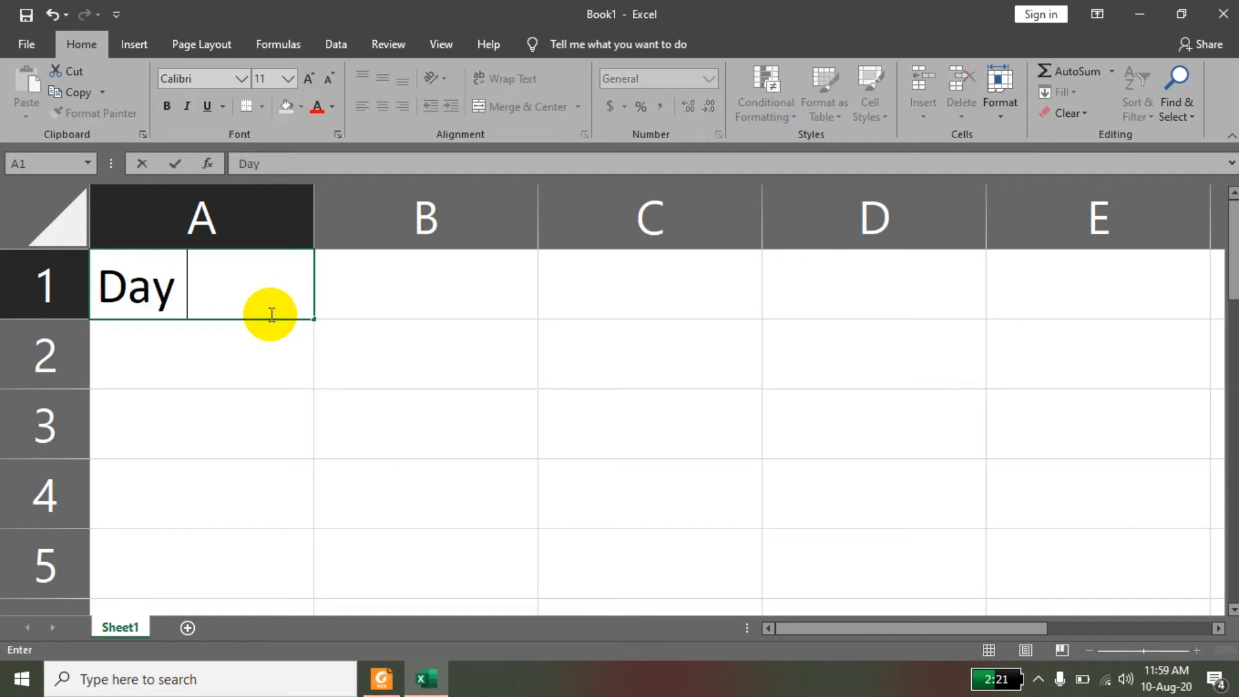
pyautogui.press('Tab')
pyautogui.write('Total Sales')
pyautogui.press('Return')
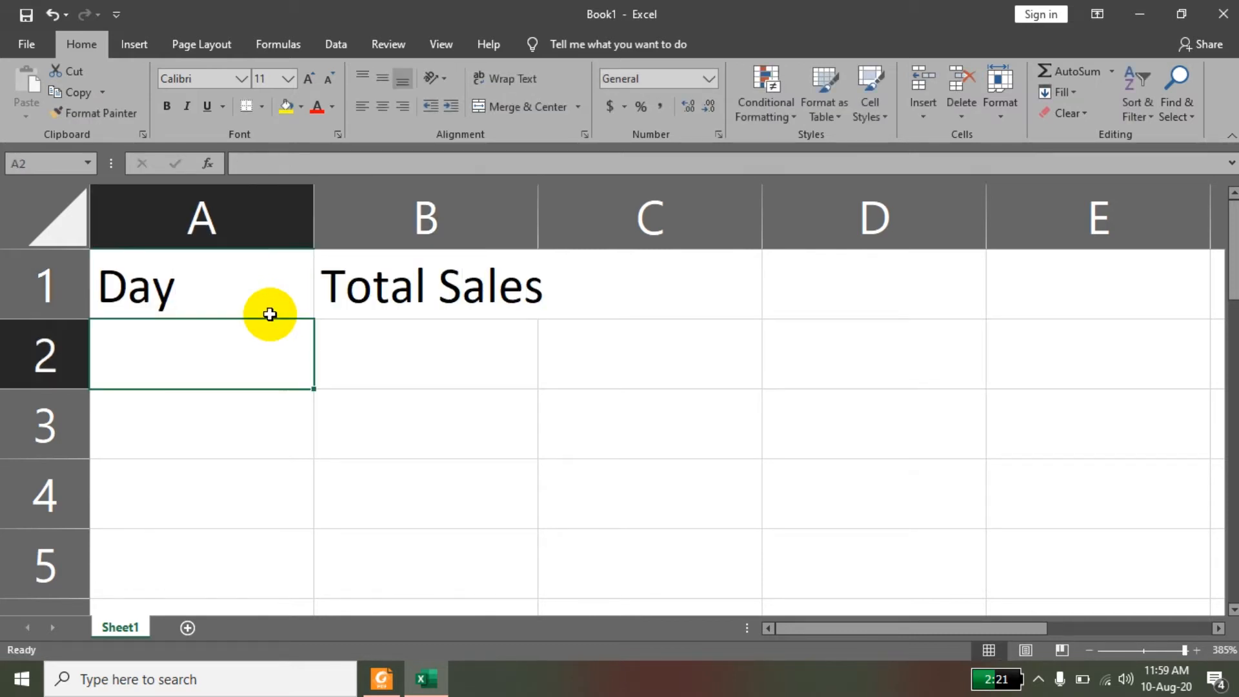
# Enter Monday in cell A2 and fill the weekday series down to Friday in cell A6.
pyautogui.write('Monday')
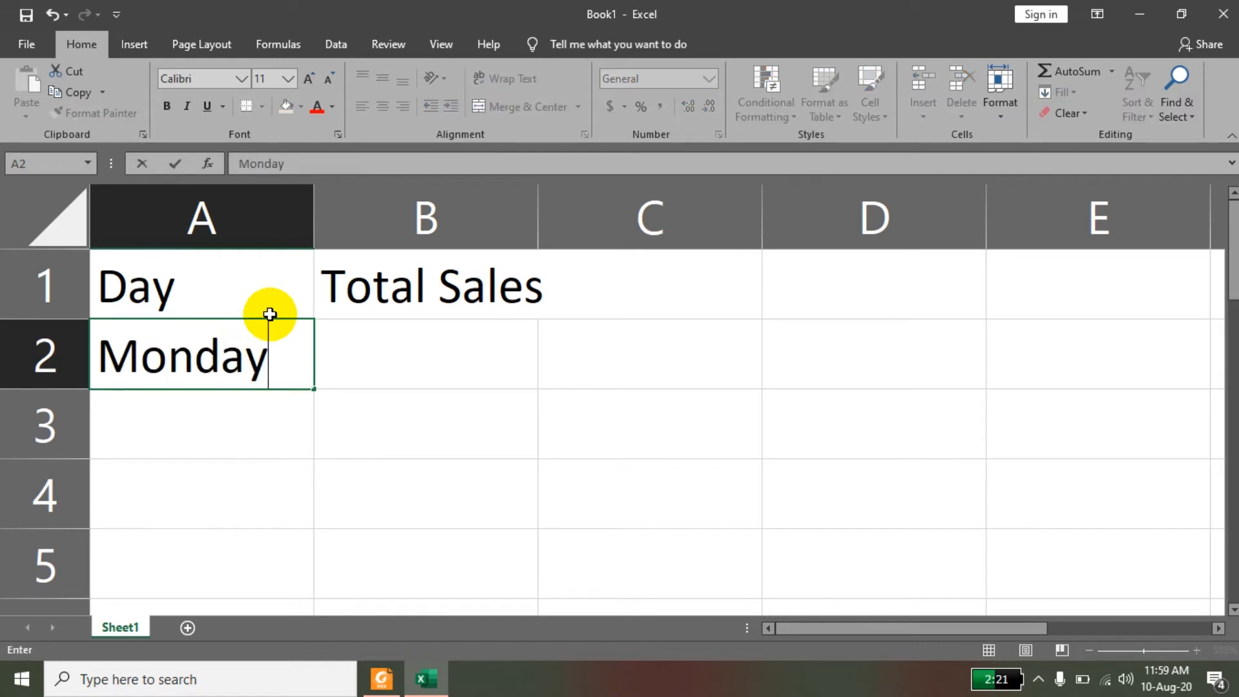
pyautogui.press('Return')
pyautogui.click(243, 353)
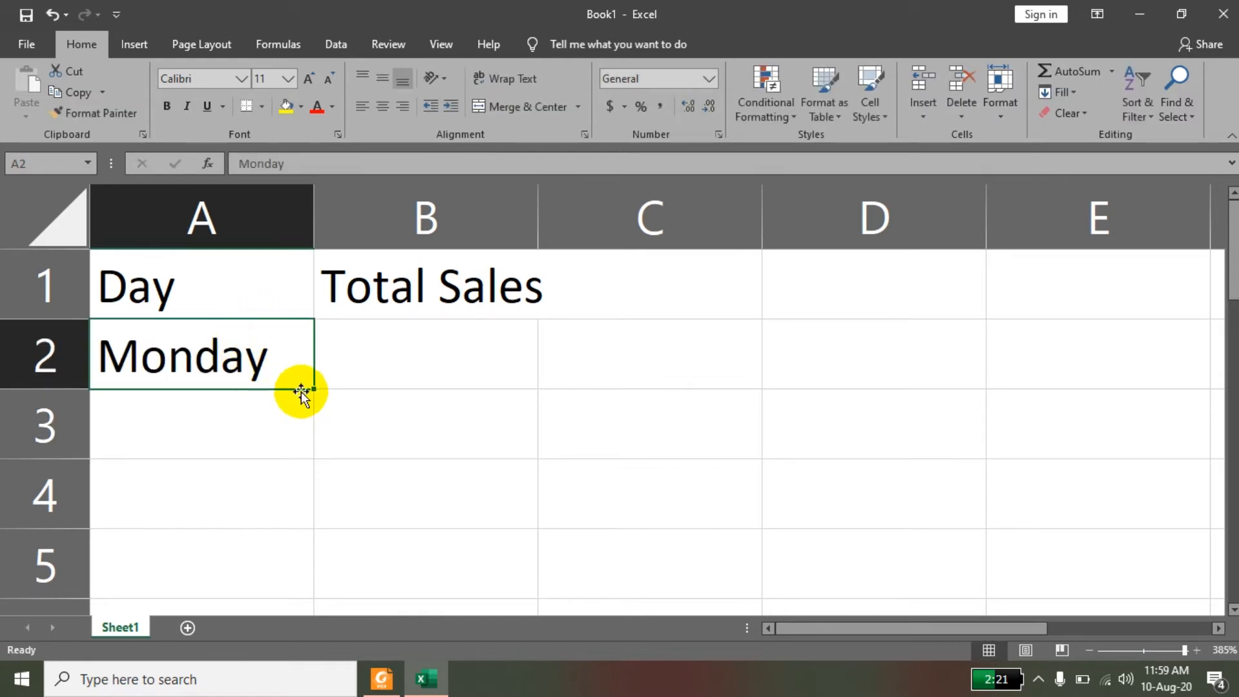
pyautogui.moveTo(313, 389); pyautogui.dragTo(289, 574)
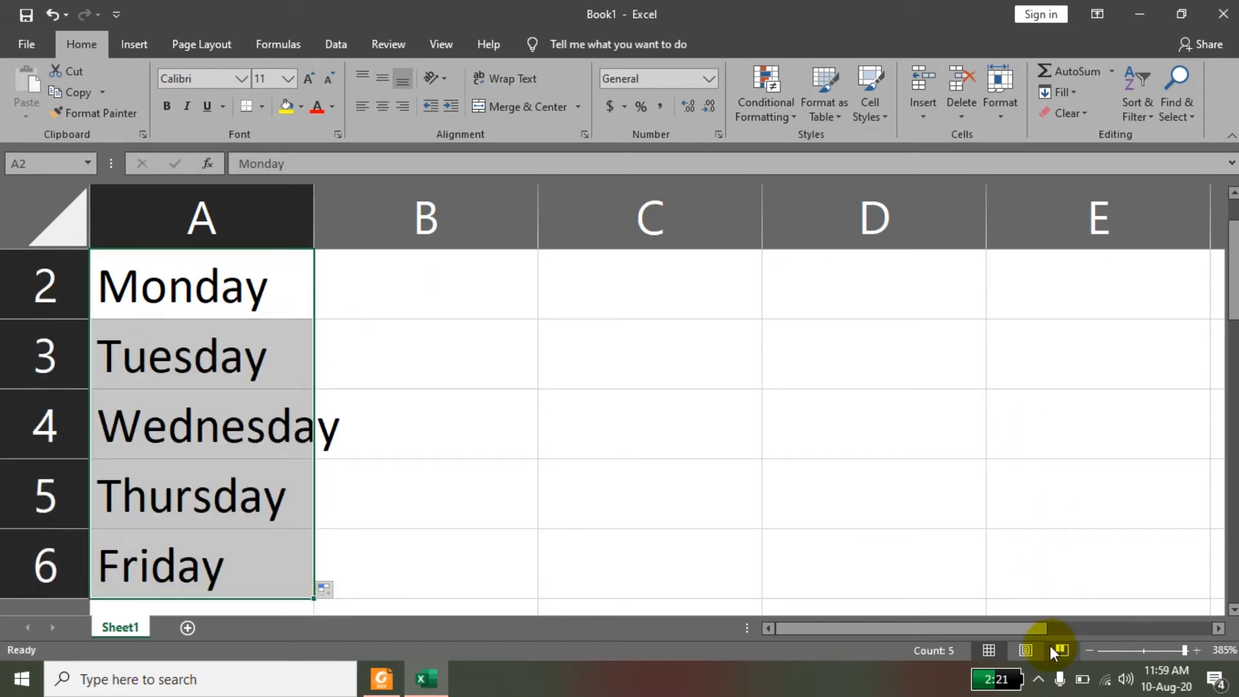
# Autofit the widths of columns A and B to their contents.
pyautogui.click(1090, 648)
pyautogui.click(1089, 649)
pyautogui.click(1089, 649)
pyautogui.click(1090, 649)
pyautogui.click(1089, 649)
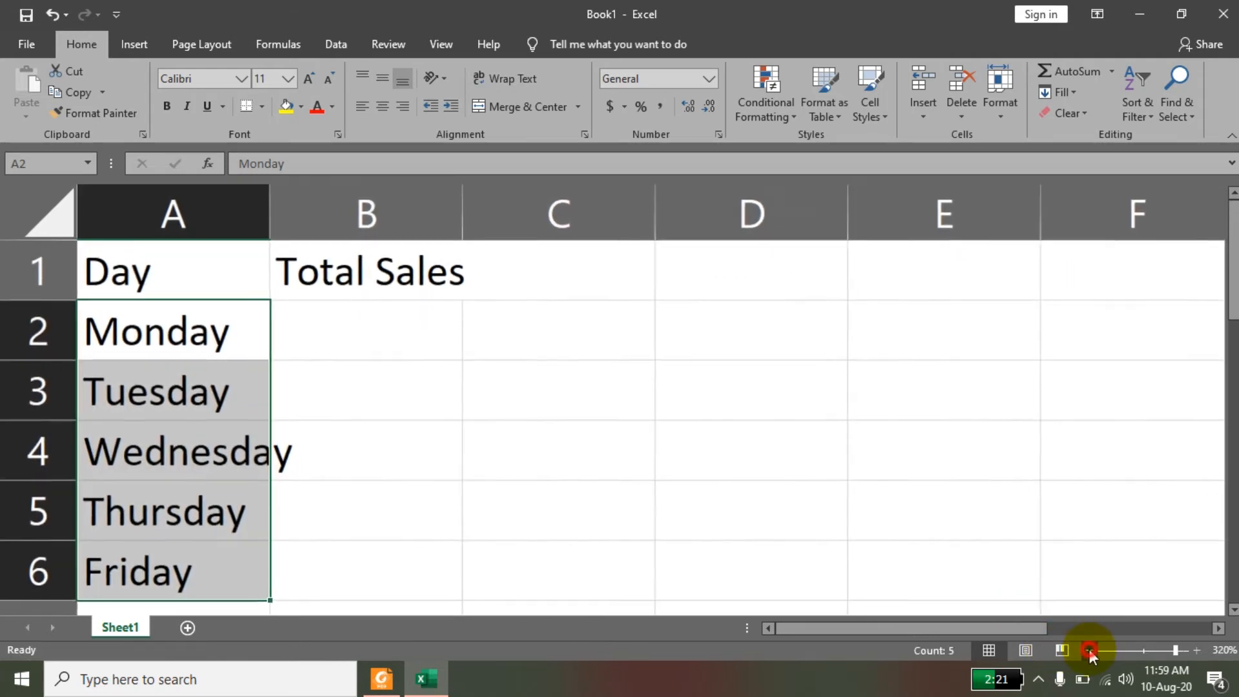
pyautogui.click(1089, 648)
pyautogui.click(1089, 649)
pyautogui.click(1090, 649)
pyautogui.click(1090, 649)
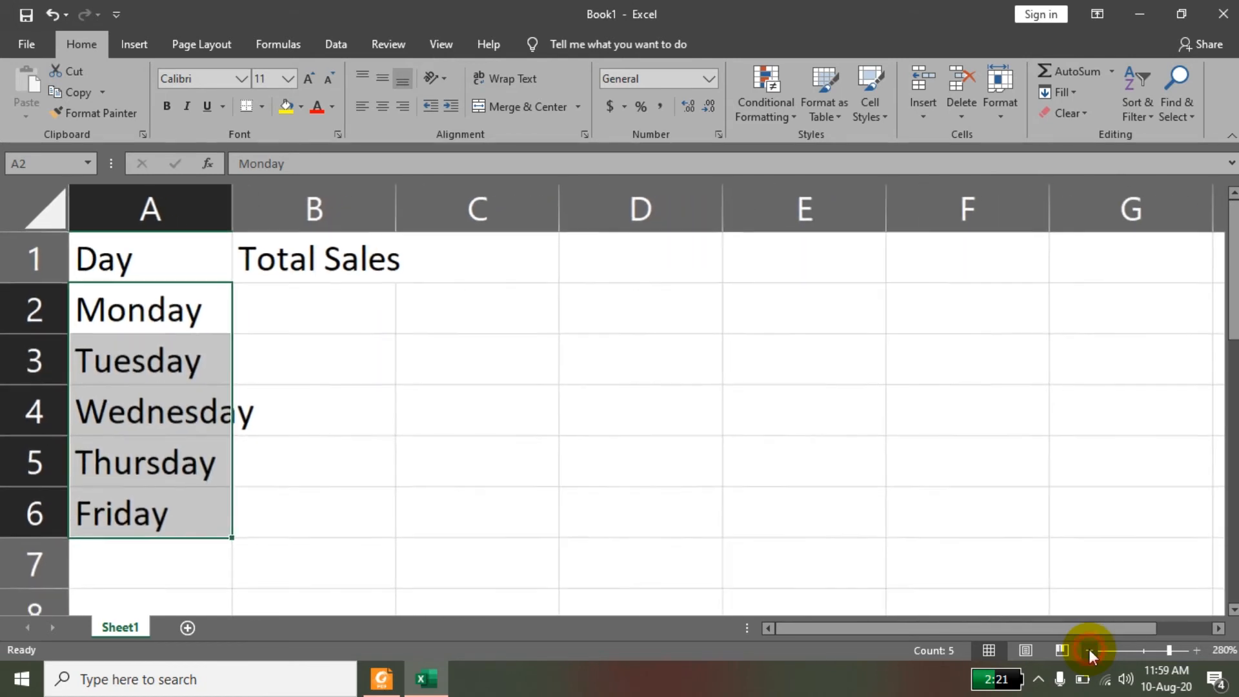
pyautogui.click(213, 408)
pyautogui.click(310, 415)
pyautogui.click(187, 415)
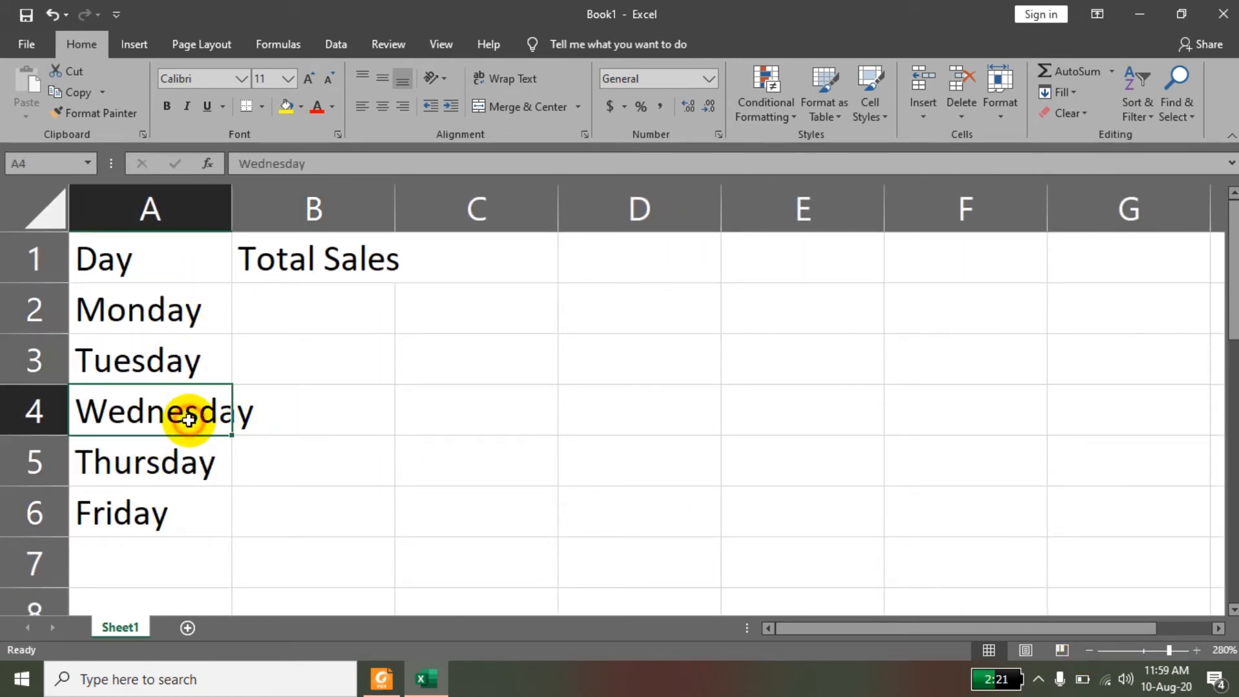
pyautogui.doubleClick(231, 208)
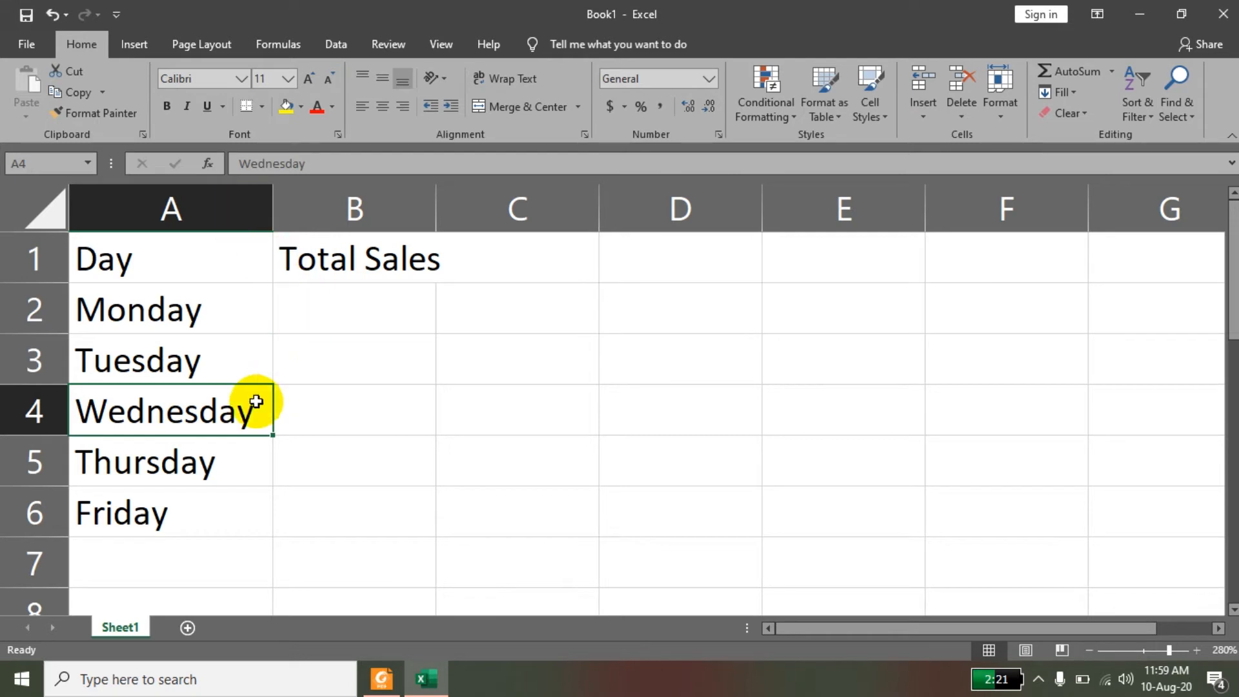
pyautogui.click(317, 305)
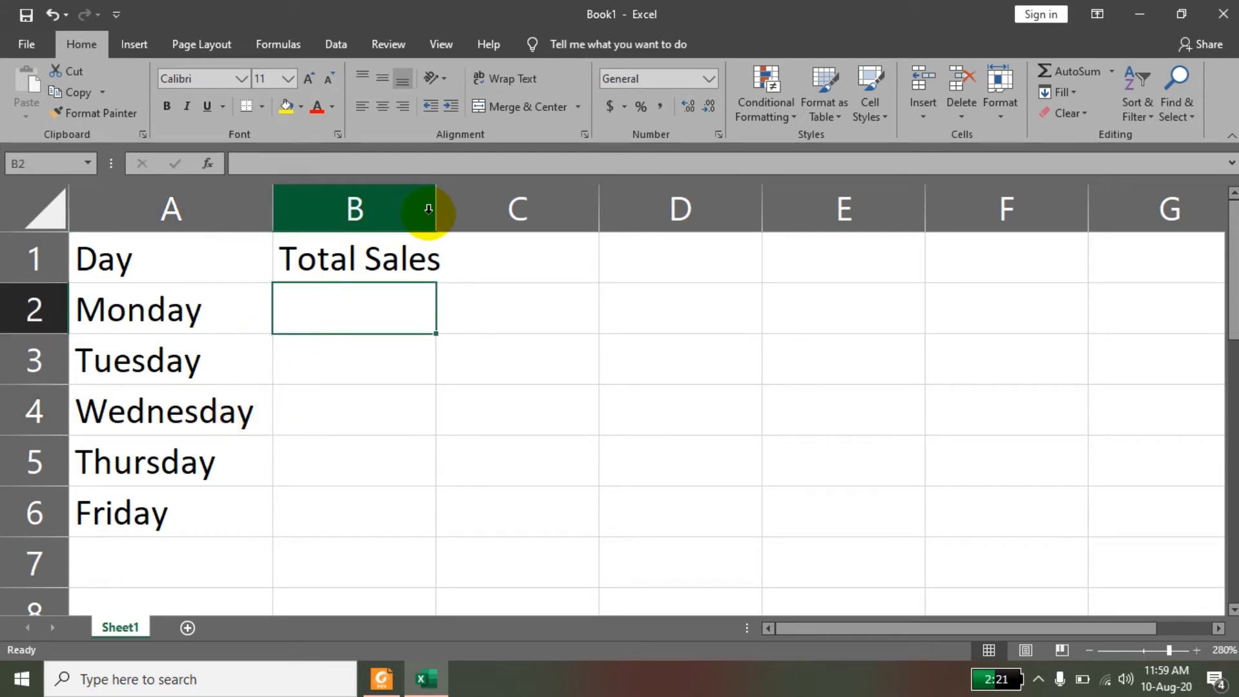
pyautogui.doubleClick(435, 205)
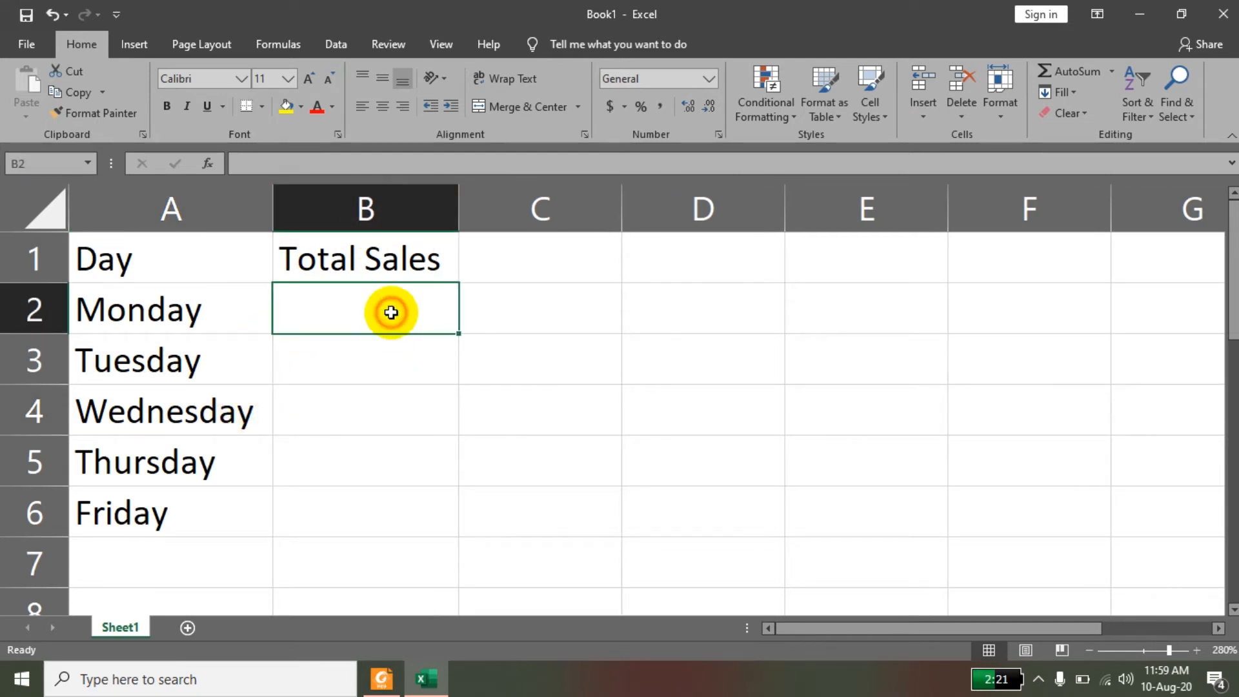
# Enter the Monday to Friday sales figures 400, 500, 600, 700 and 1000 in cells B2 to B6.
pyautogui.write('4')
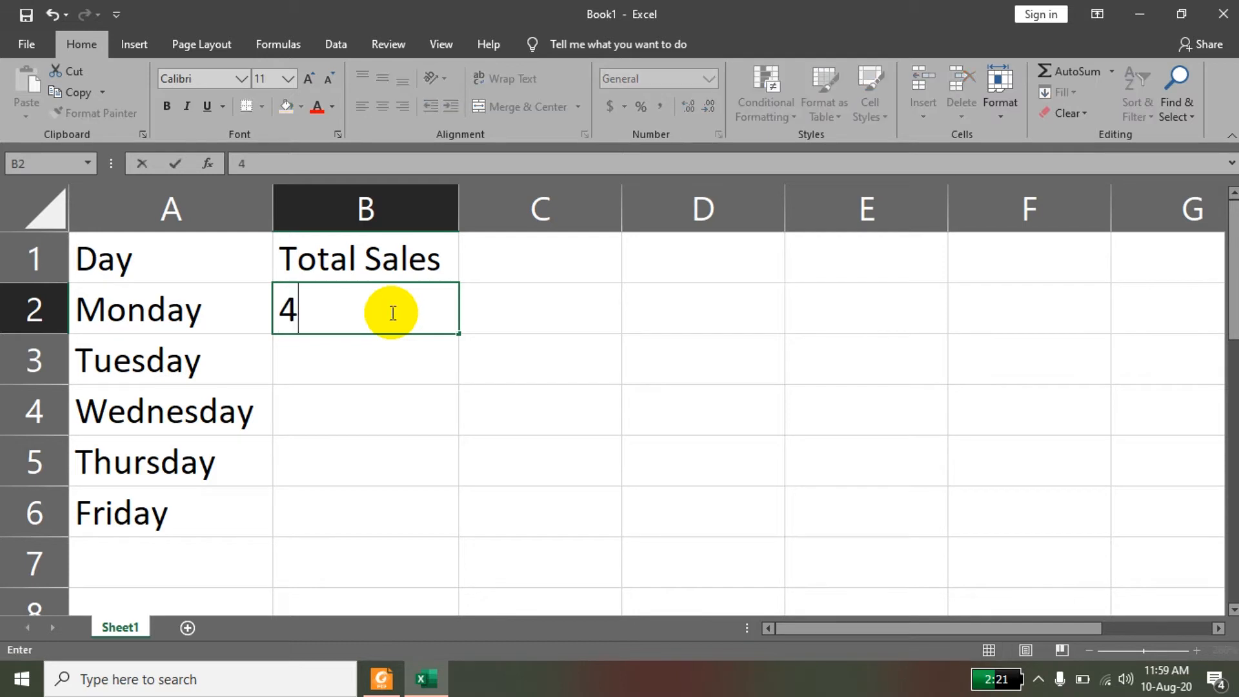
pyautogui.write('00')
pyautogui.press('Return')
pyautogui.write('500')
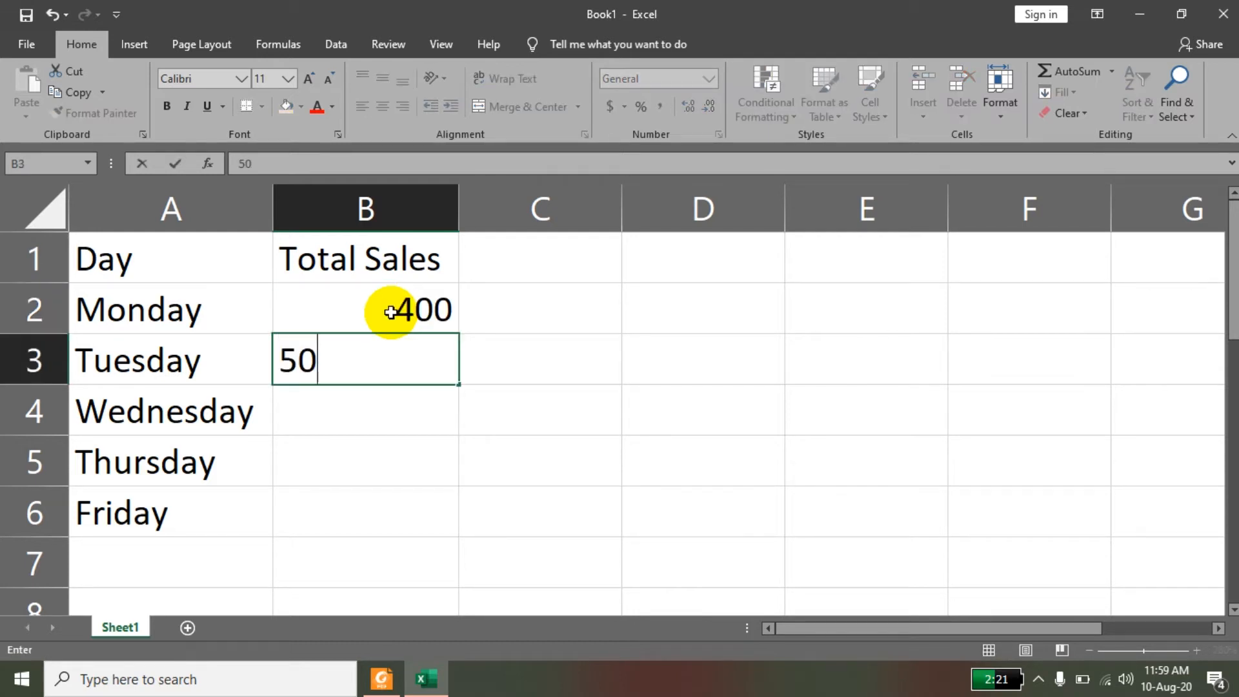
pyautogui.press('Return')
pyautogui.write('600')
pyautogui.press('Return')
pyautogui.write('700')
pyautogui.press('Return')
pyautogui.write('1000')
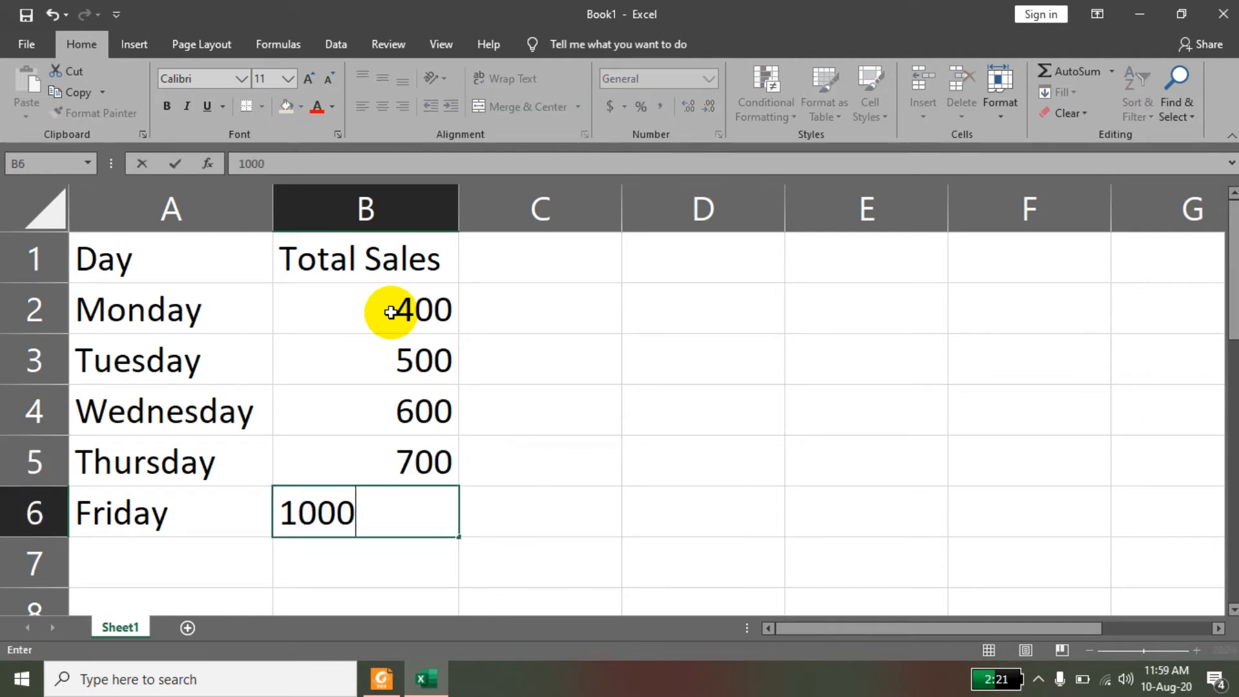
pyautogui.press('Return')
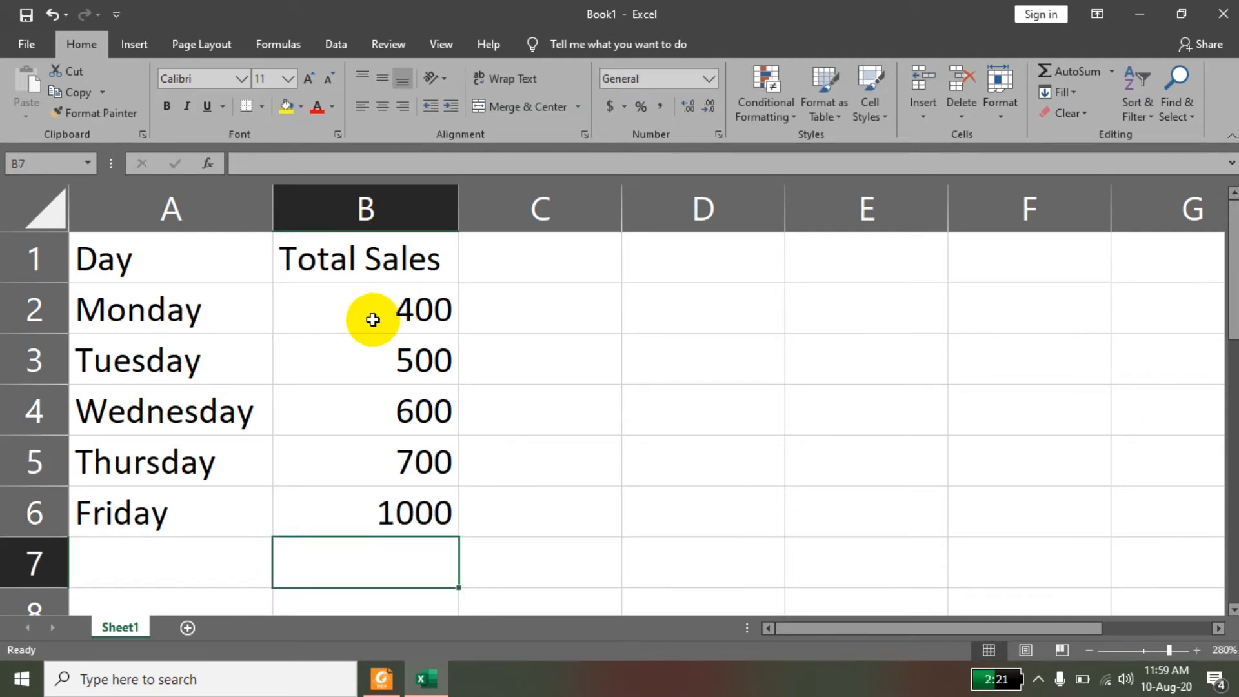
# Add the row labels Total in cell A8 and Average in cell A10.
pyautogui.click(199, 565)
pyautogui.press('Down')
pyautogui.scroll(-1, 199, 571)
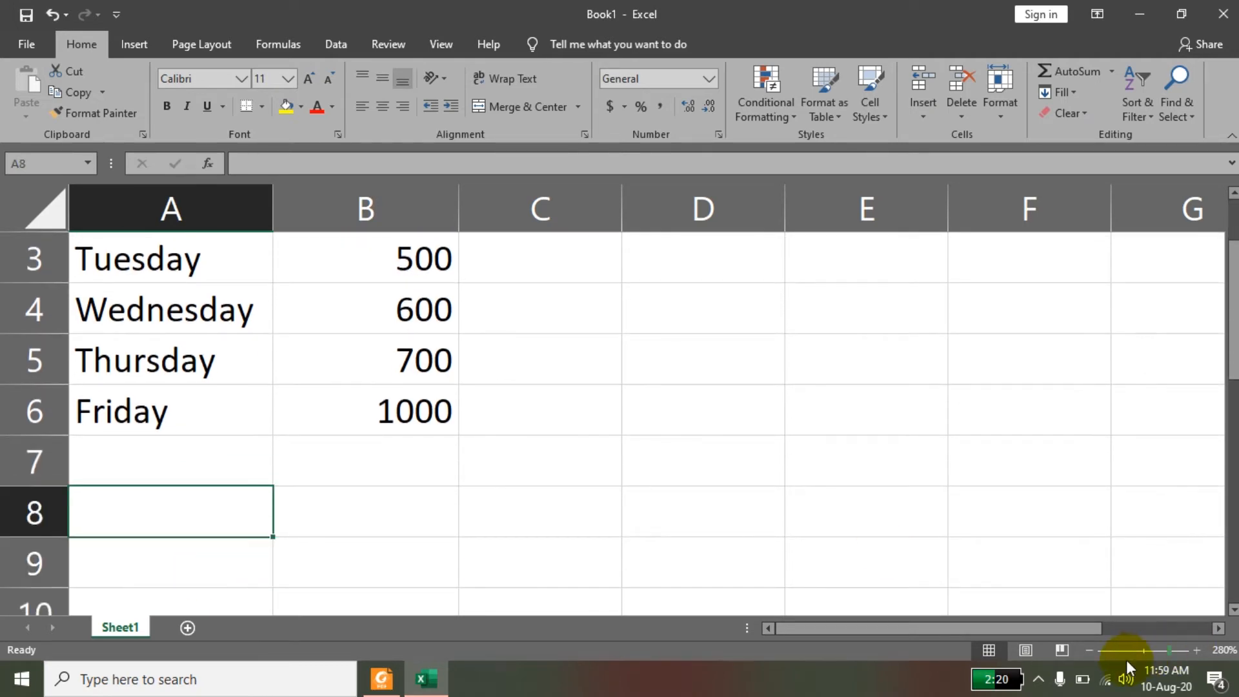
pyautogui.click(1091, 650)
pyautogui.click(1091, 650)
pyautogui.click(1091, 650)
pyautogui.click(1091, 650)
pyautogui.click(1091, 650)
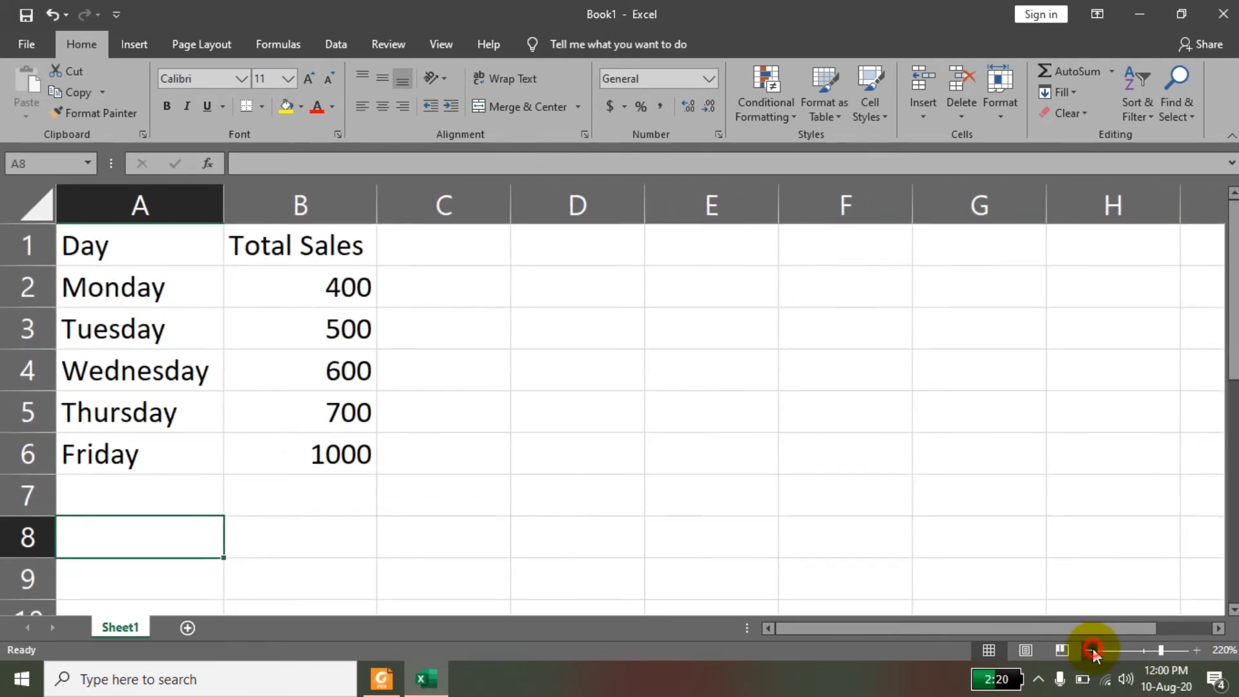
pyautogui.click(1091, 650)
pyautogui.write('Total')
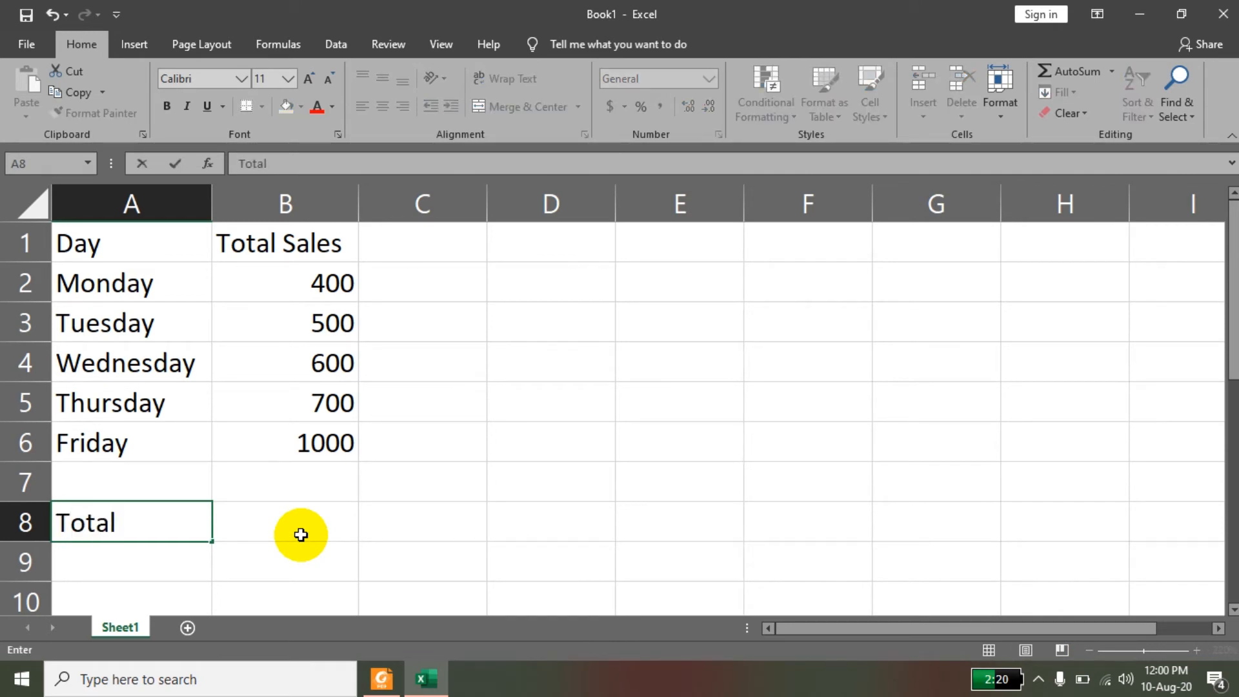
pyautogui.press('Return')
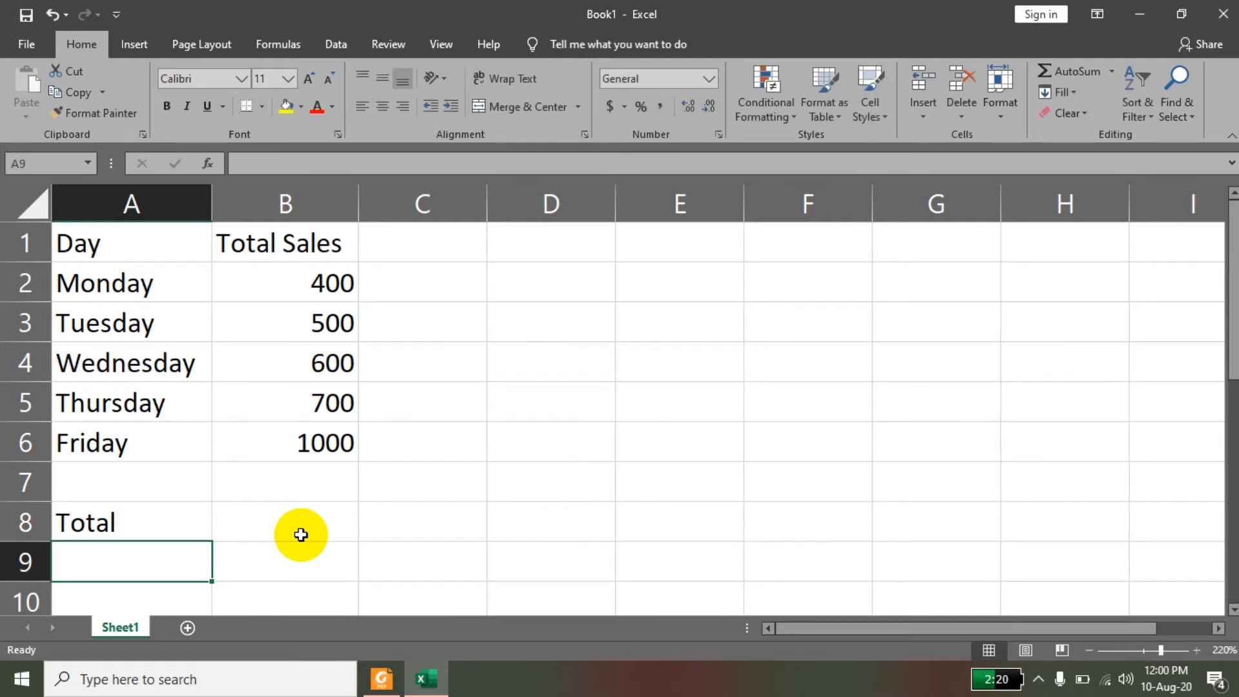
pyautogui.press('Return')
pyautogui.write('Averga')
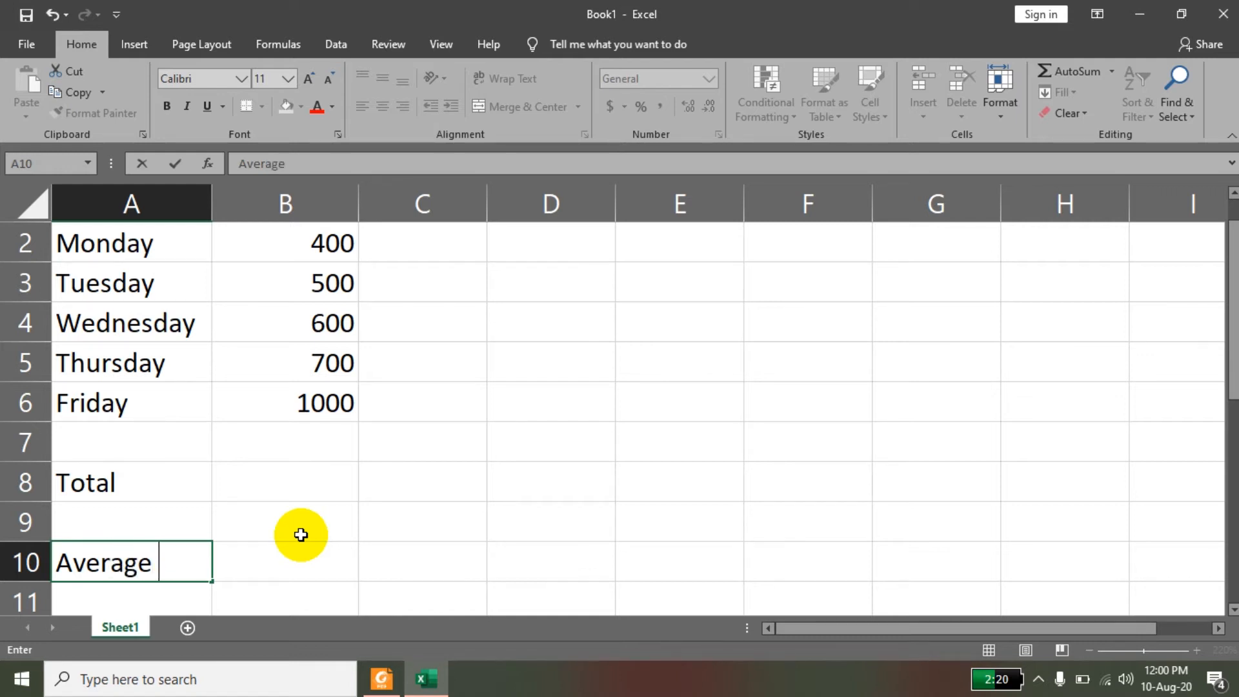
pyautogui.click(332, 556)
pyautogui.click(161, 492)
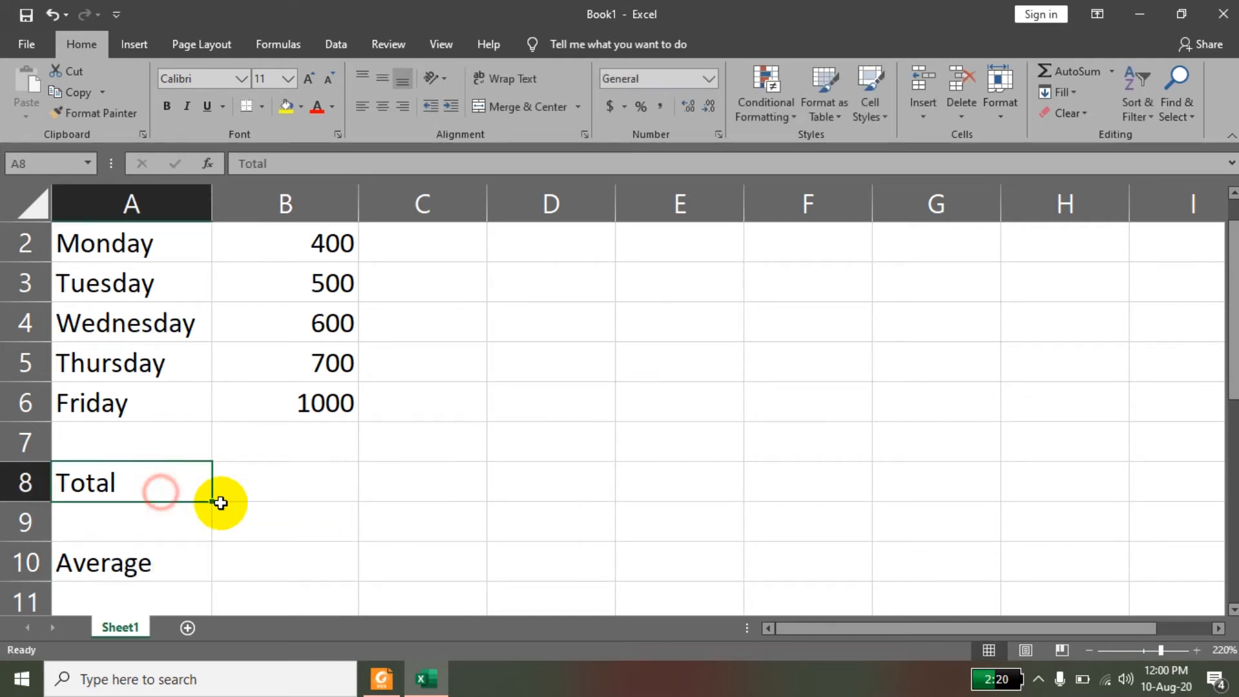
pyautogui.click(236, 496)
# Switch to 2019_AFC- ST-4.pdf in Foxit Reader and read how the SUM total and the AVERAGE function are inserted.
pyautogui.click(379, 677)
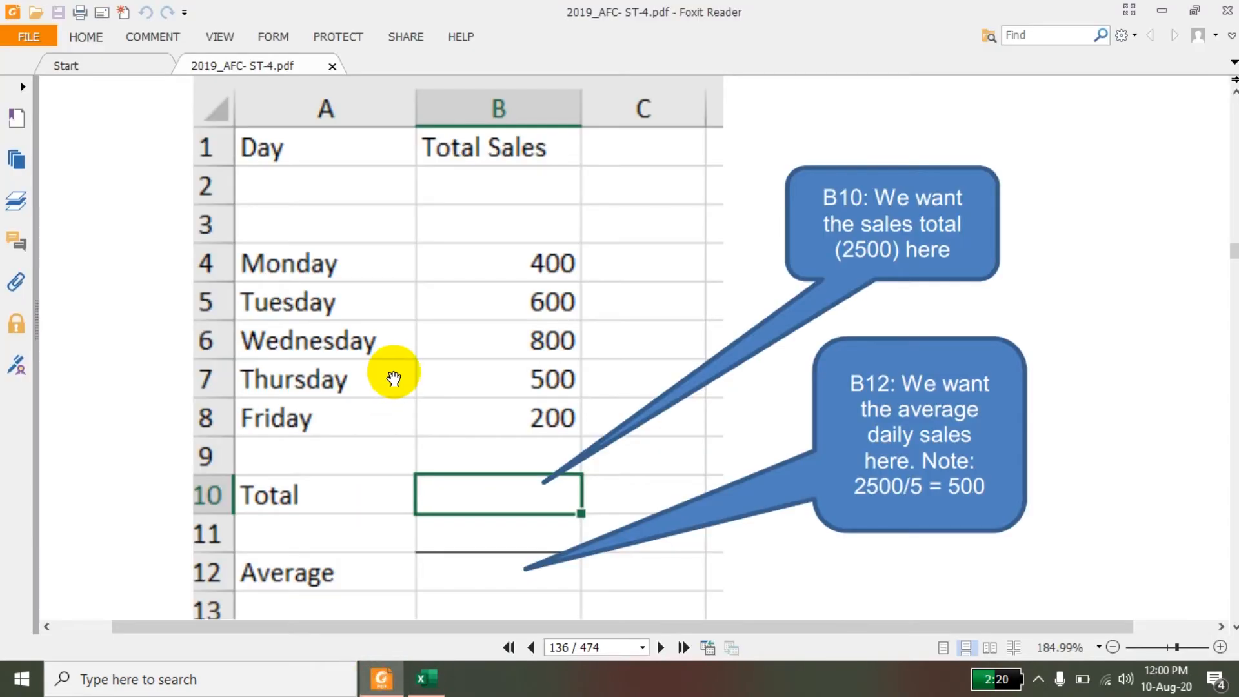
pyautogui.scroll(-15, 450, 538)
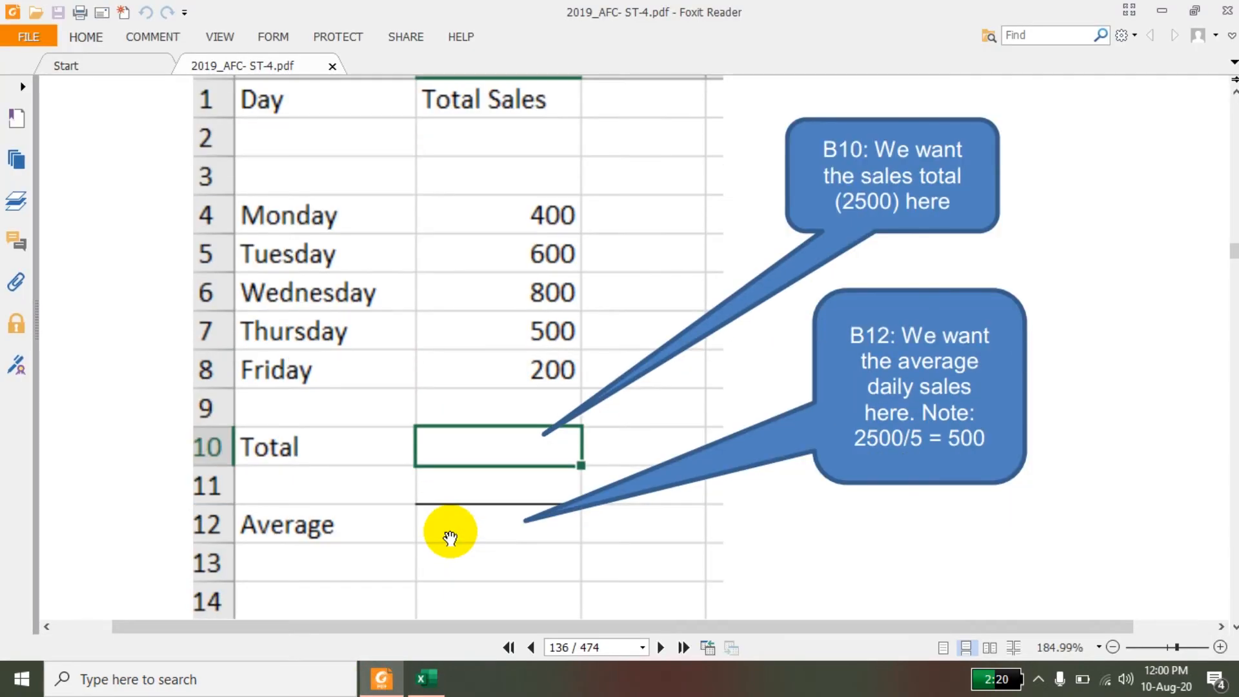
pyautogui.scroll(-20, 450, 538)
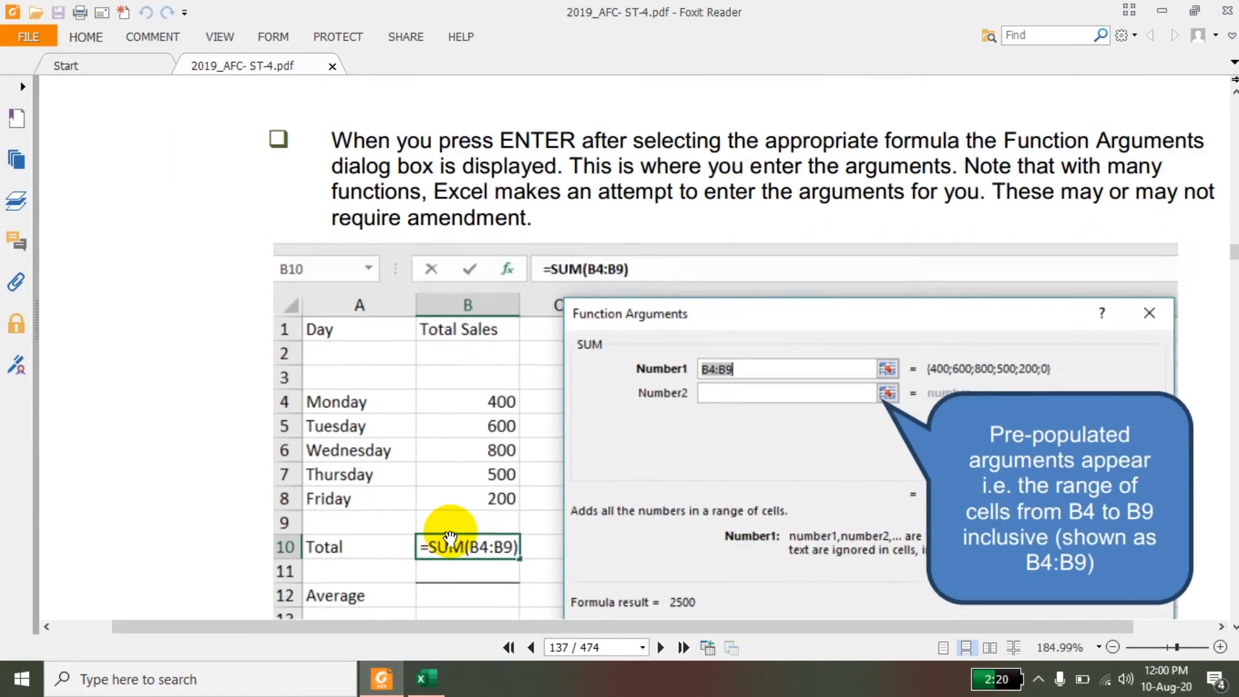
pyautogui.scroll(-8, 450, 538)
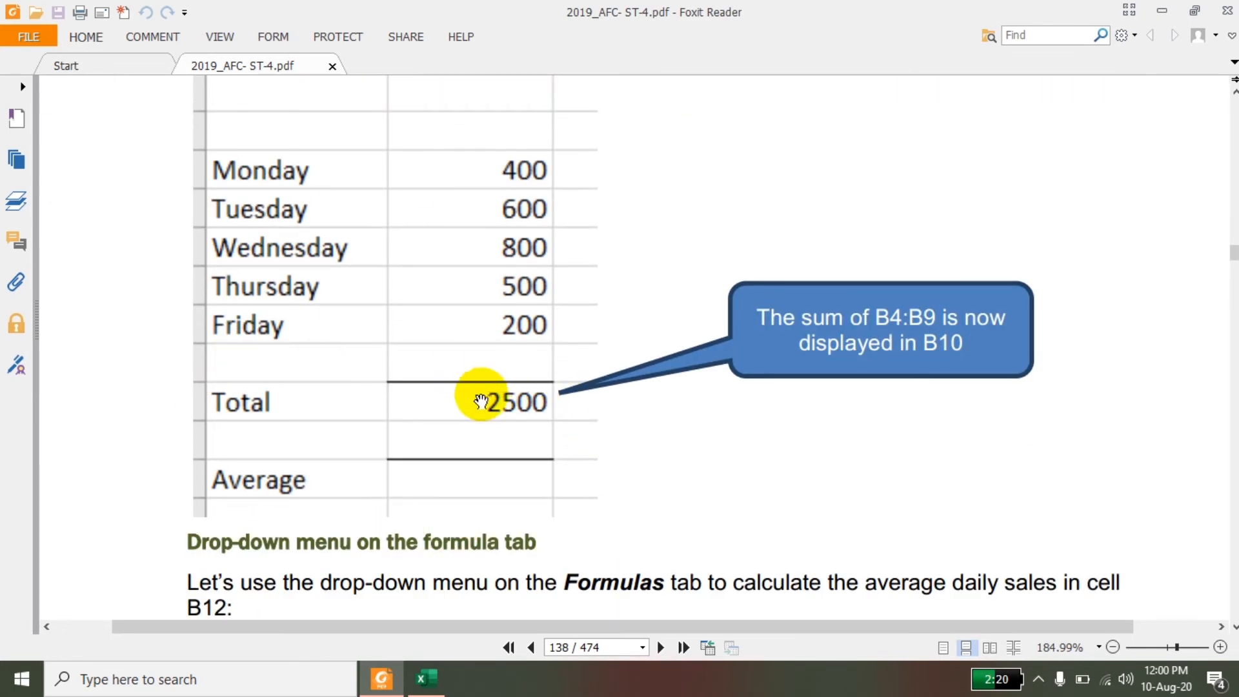
pyautogui.scroll(-10, 513, 454)
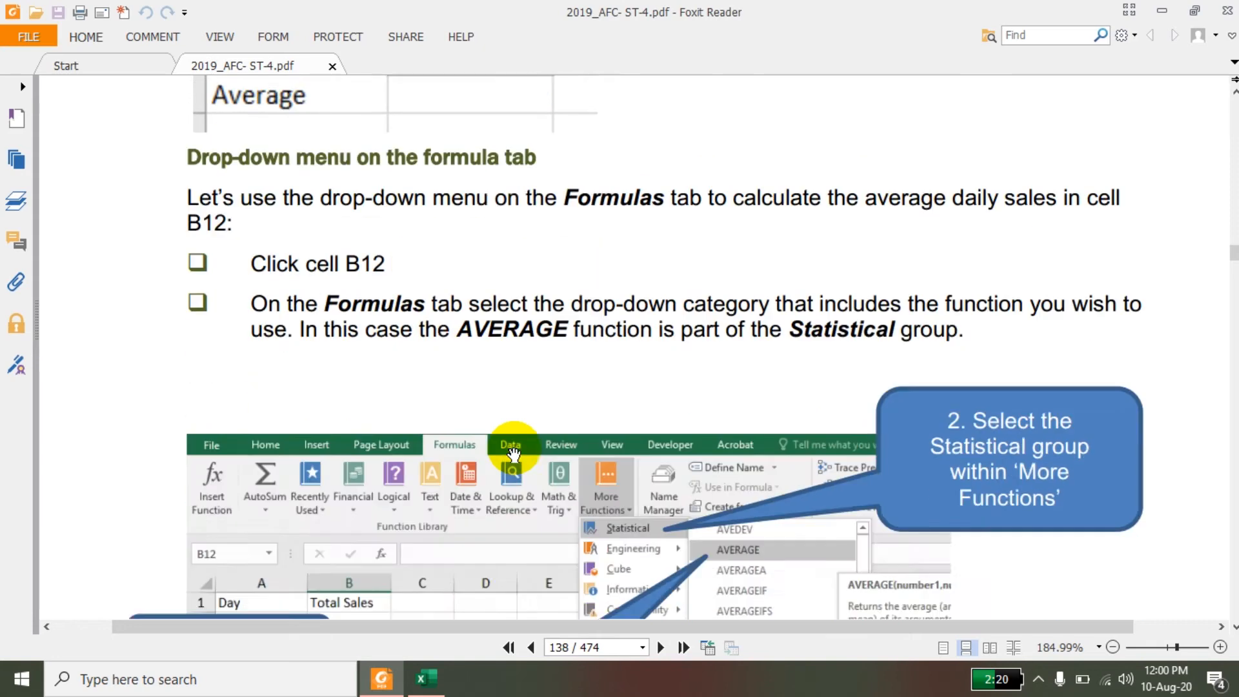
pyautogui.scroll(-1, 514, 454)
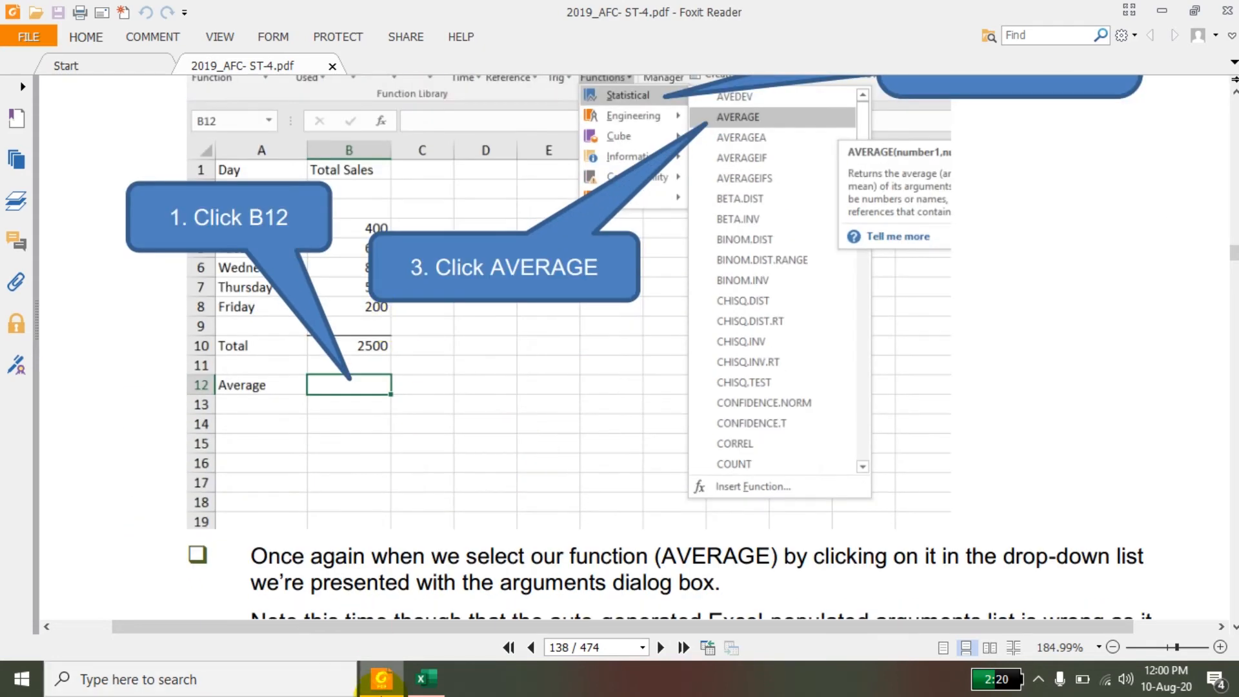
# Switch back to Excel and add top and bottom borders to the Total row, cells A8:B8.
pyautogui.click(420, 691)
pyautogui.click(284, 488)
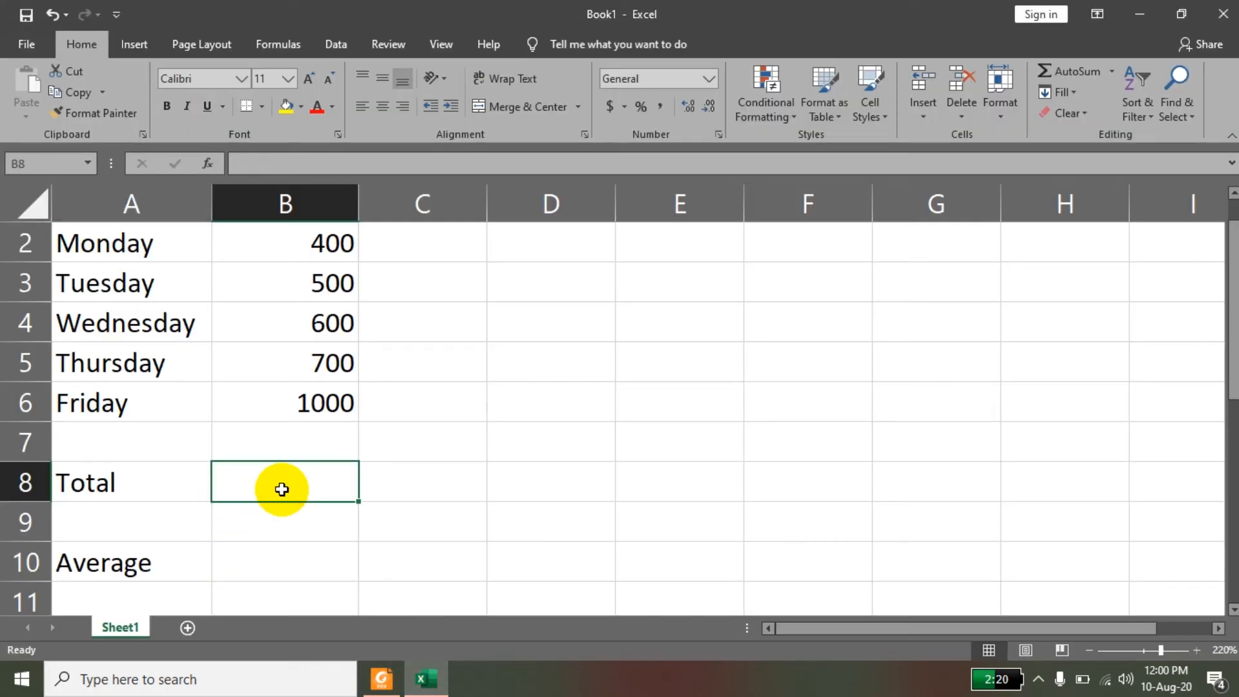
pyautogui.moveTo(175, 467); pyautogui.dragTo(157, 462)
pyautogui.click(262, 106)
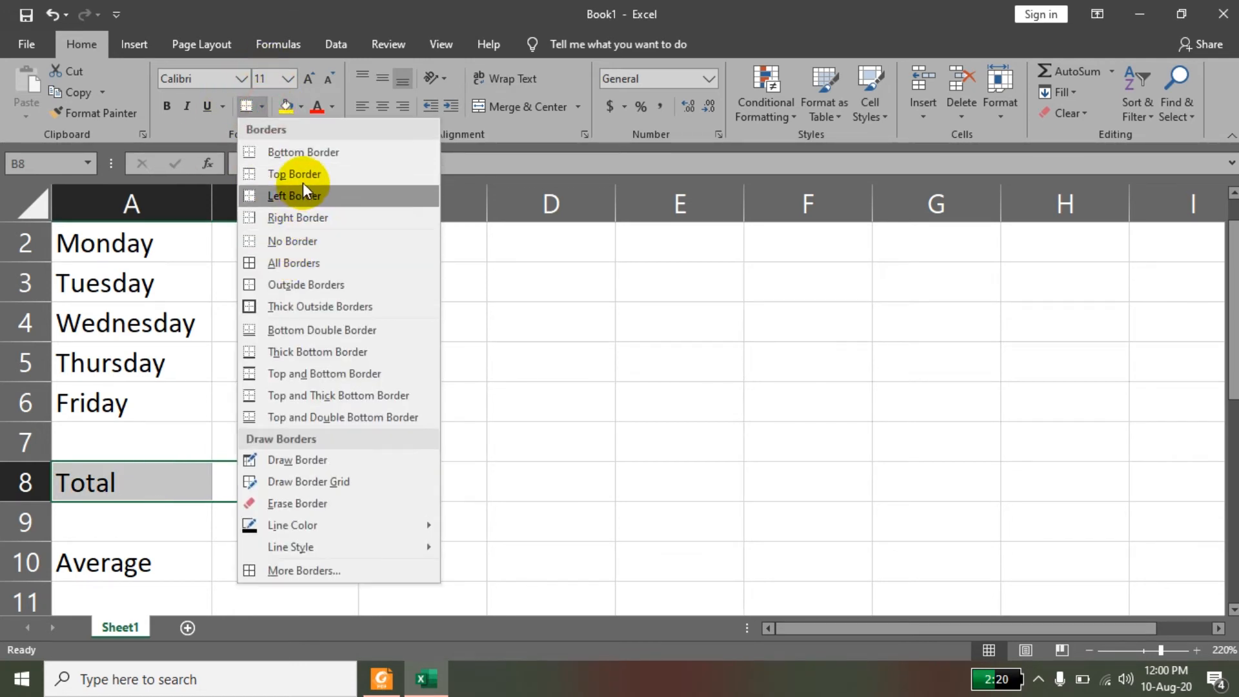
pyautogui.click(304, 180)
pyautogui.click(262, 106)
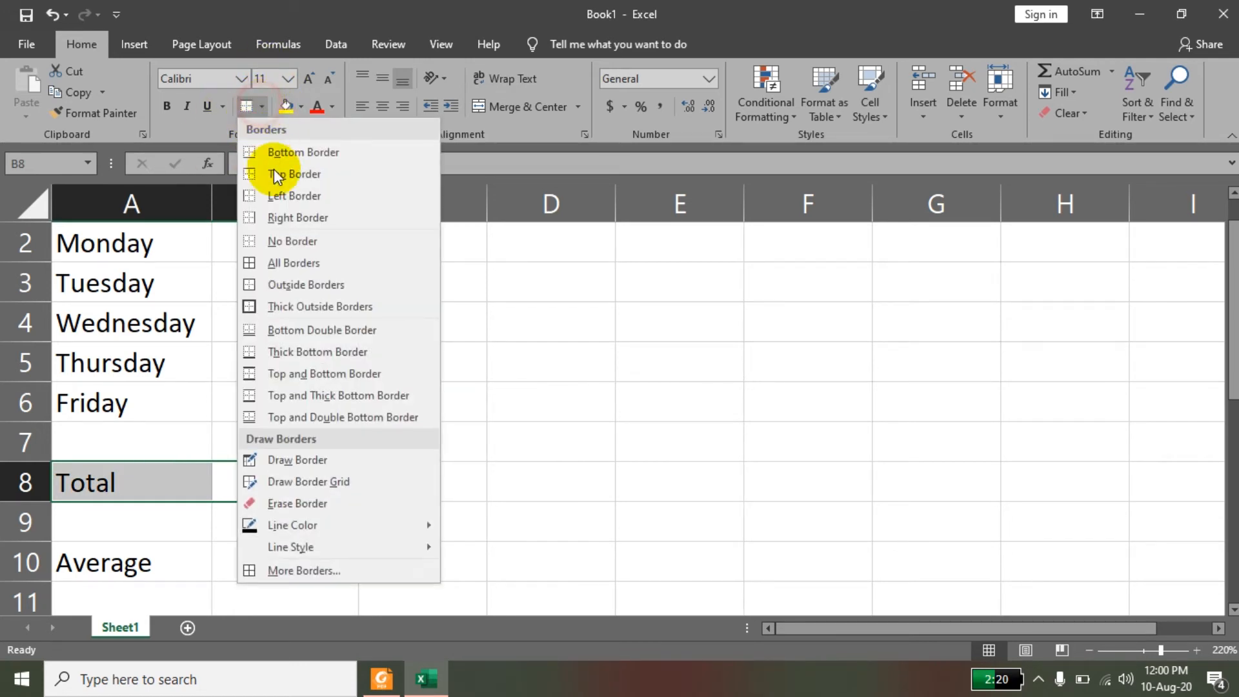
pyautogui.click(318, 154)
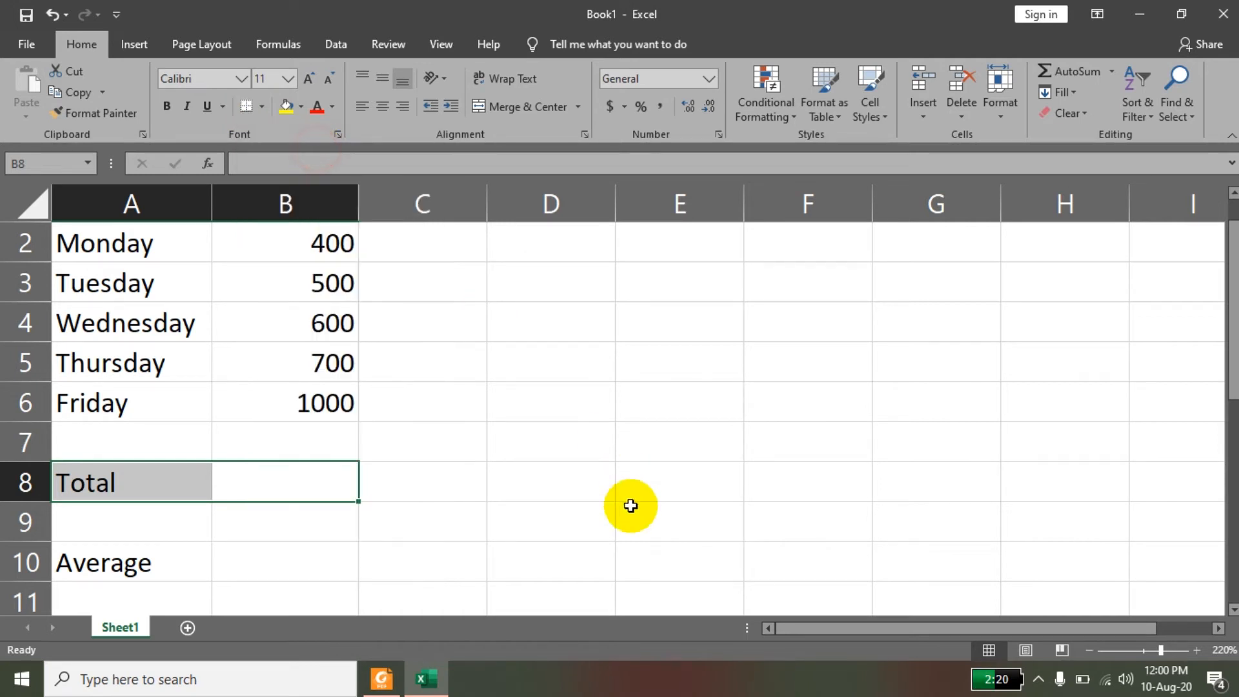
pyautogui.click(630, 506)
# Add top and bottom borders to the Average row, cells A10:B10.
pyautogui.click(272, 558)
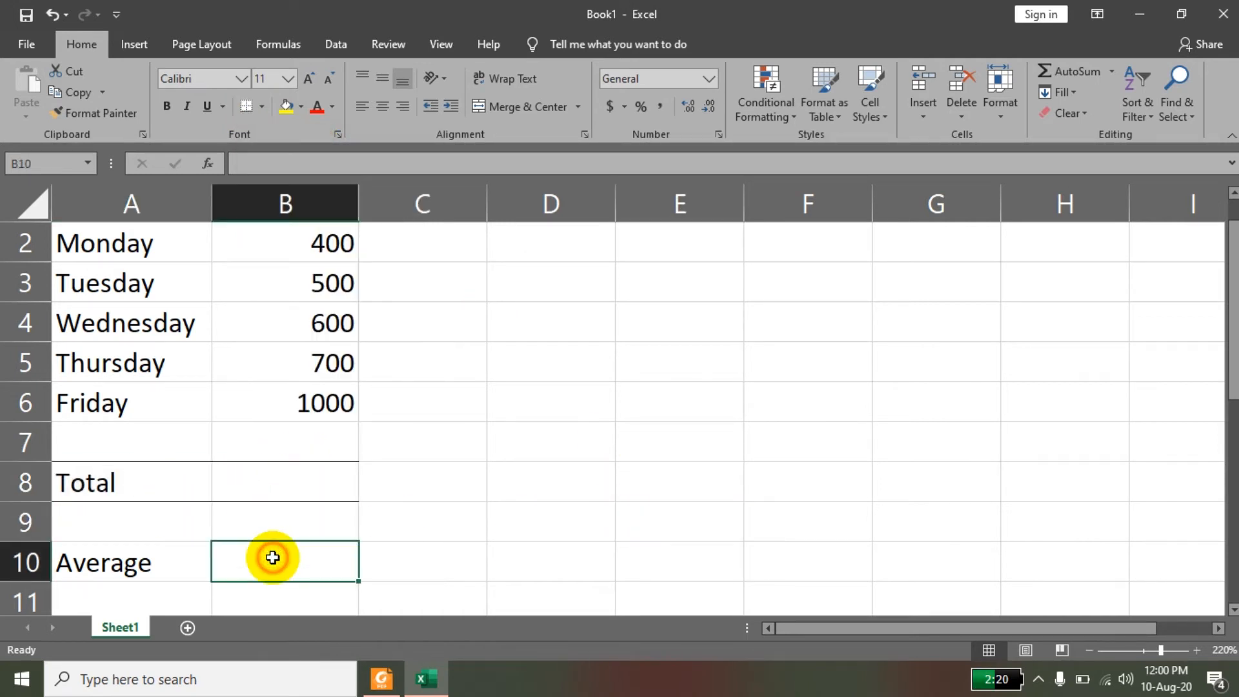
pyautogui.moveTo(282, 558); pyautogui.dragTo(152, 559)
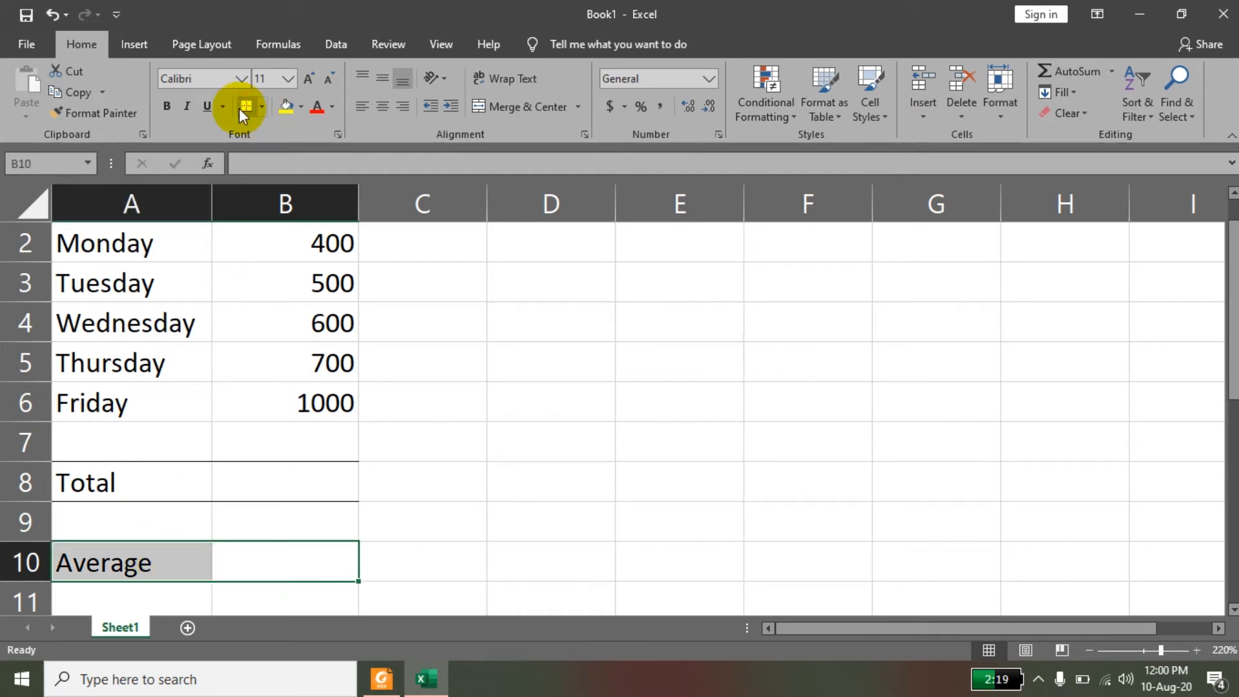
pyautogui.click(262, 107)
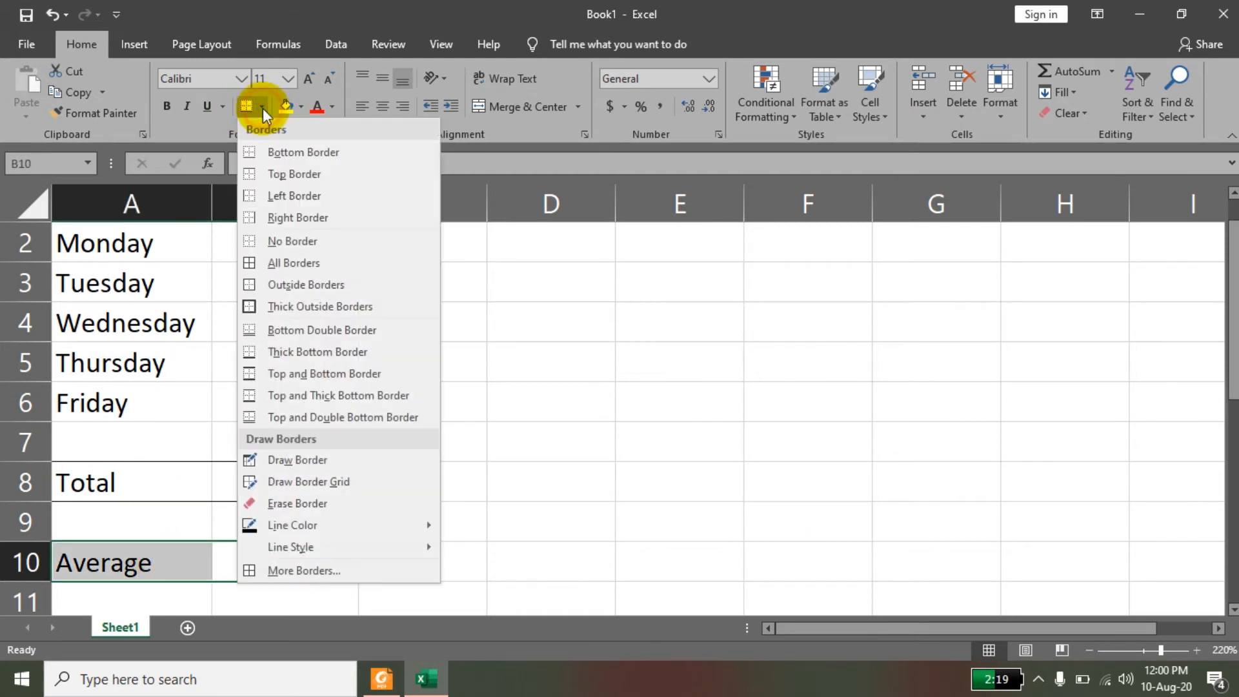
pyautogui.click(288, 174)
pyautogui.click(619, 494)
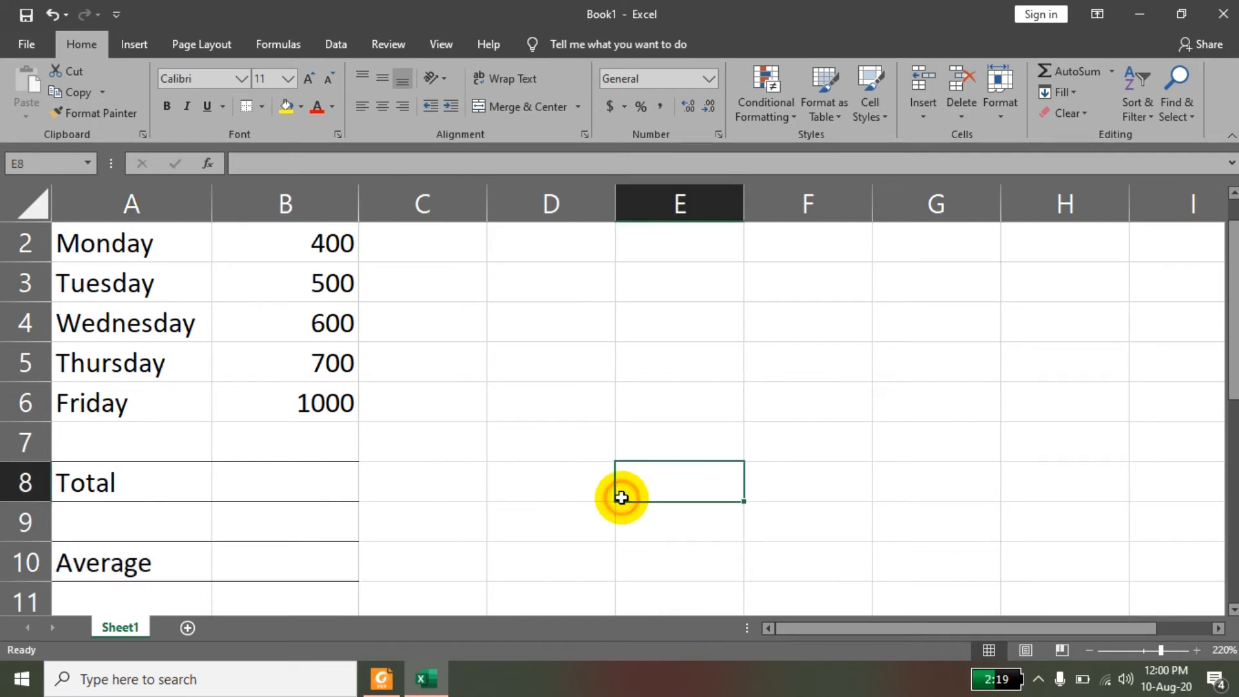
# Make the column headings Day and Total Sales in A1:B1 bold.
pyautogui.click(318, 482)
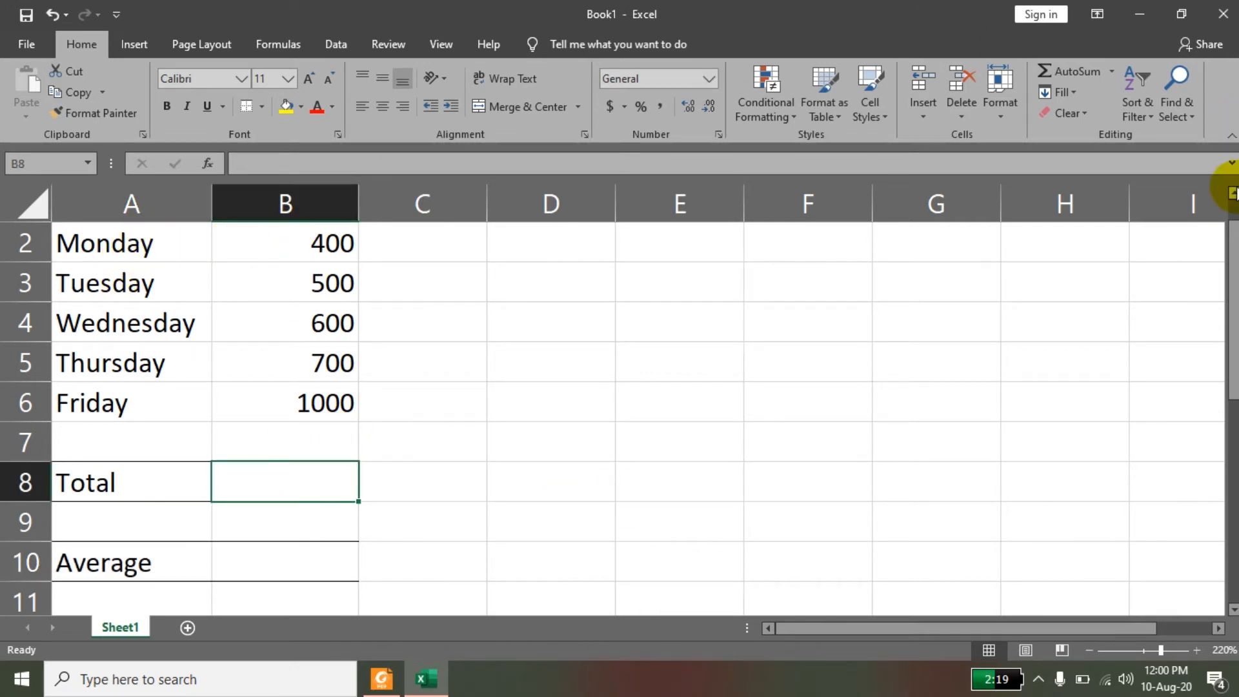
pyautogui.click(1233, 192)
pyautogui.moveTo(287, 254); pyautogui.dragTo(133, 240)
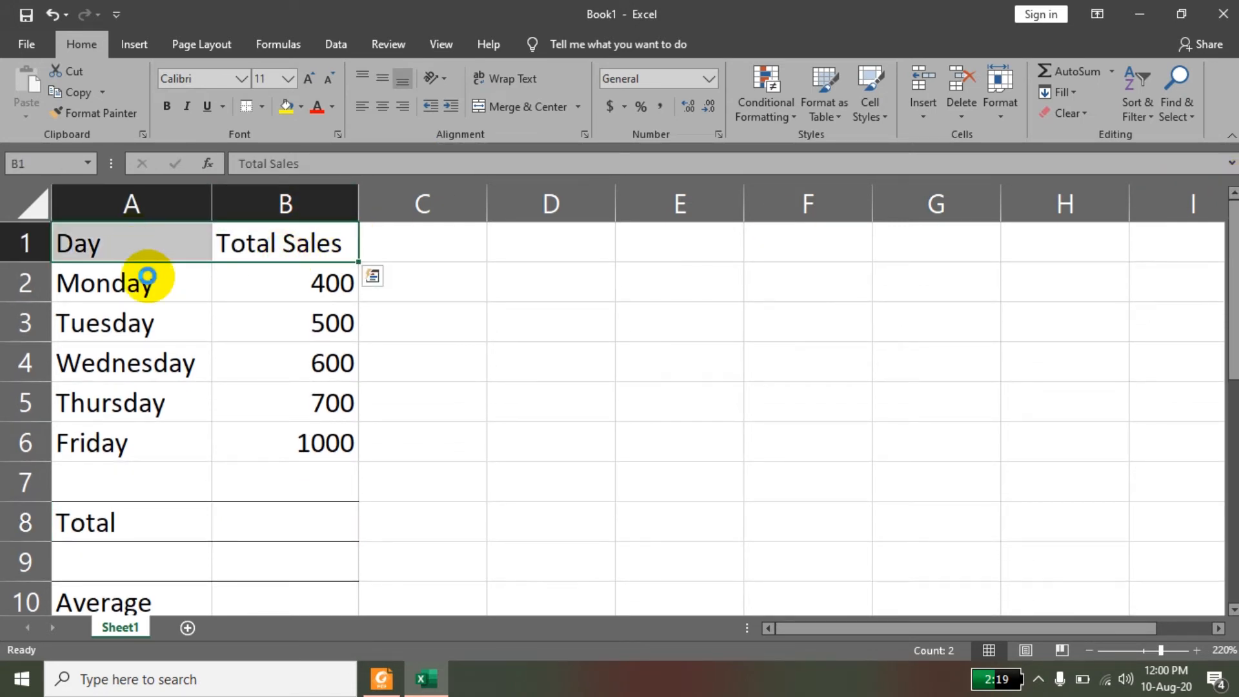
pyautogui.hotkey('ctrl', 'b')
pyautogui.click(455, 358)
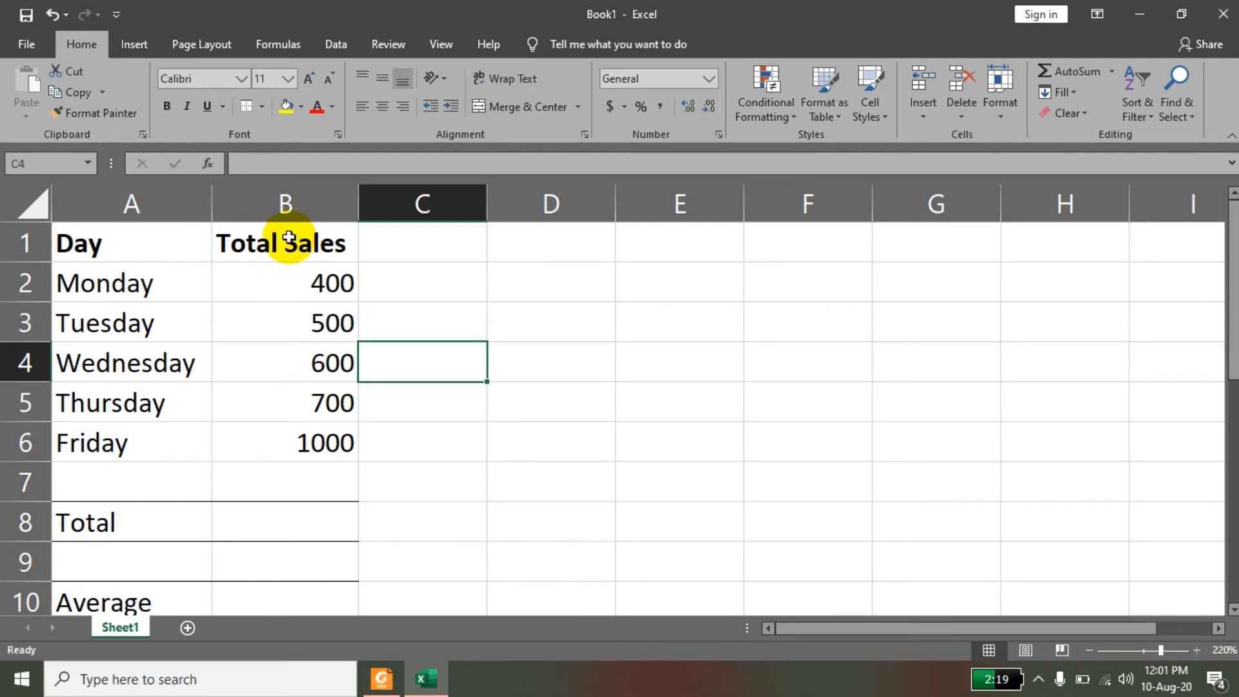
# Center the Total Sales heading and the sales figures in B1:B6 horizontally and vertically.
pyautogui.moveTo(289, 238); pyautogui.dragTo(288, 439)
pyautogui.click(387, 110)
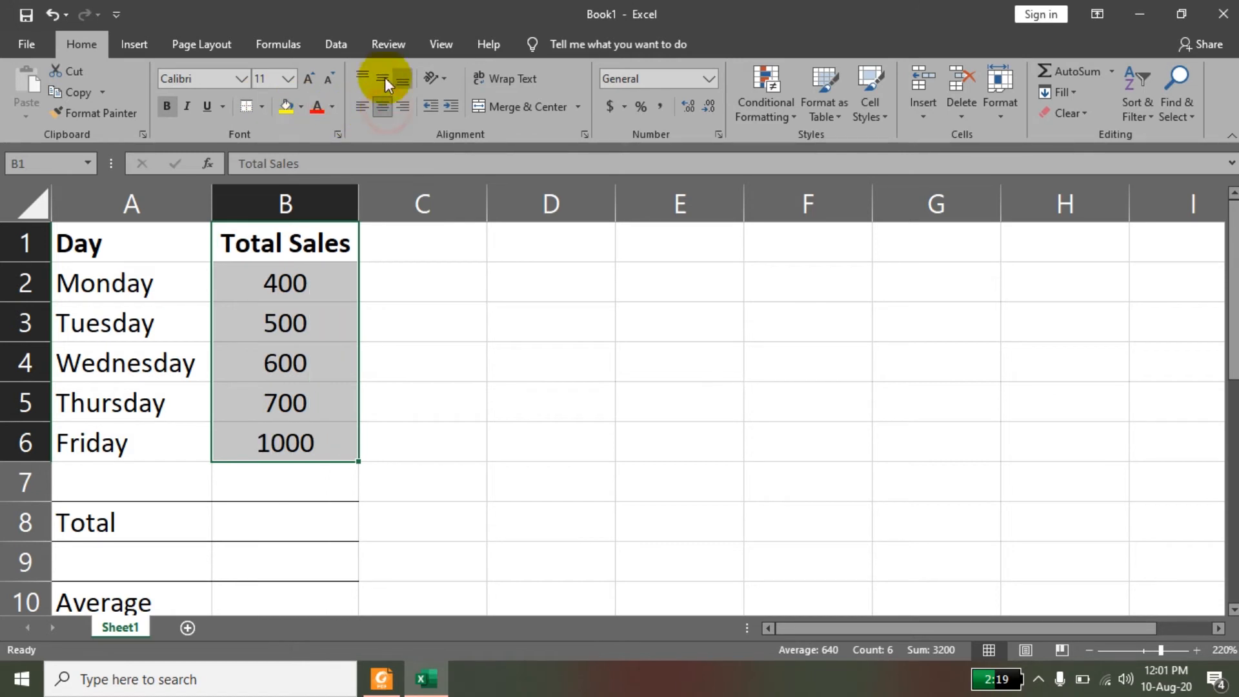
pyautogui.click(493, 441)
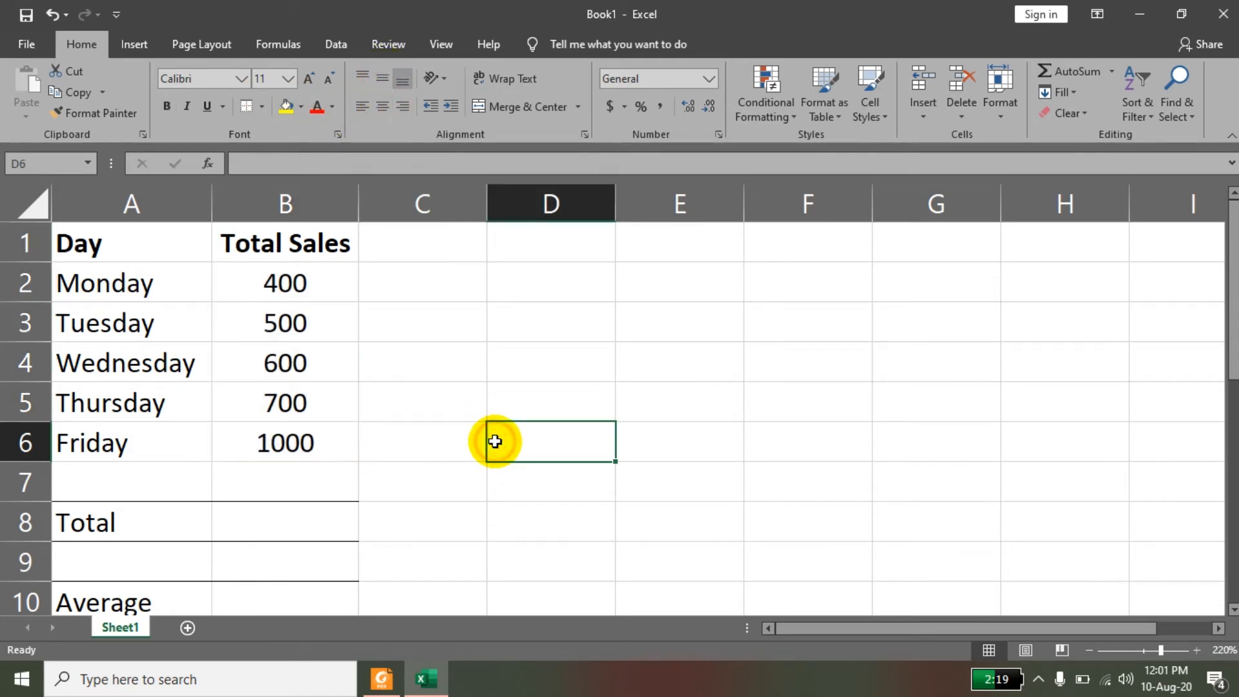
# Make the row labels Total in A8 and Average in A10 bold.
pyautogui.click(342, 523)
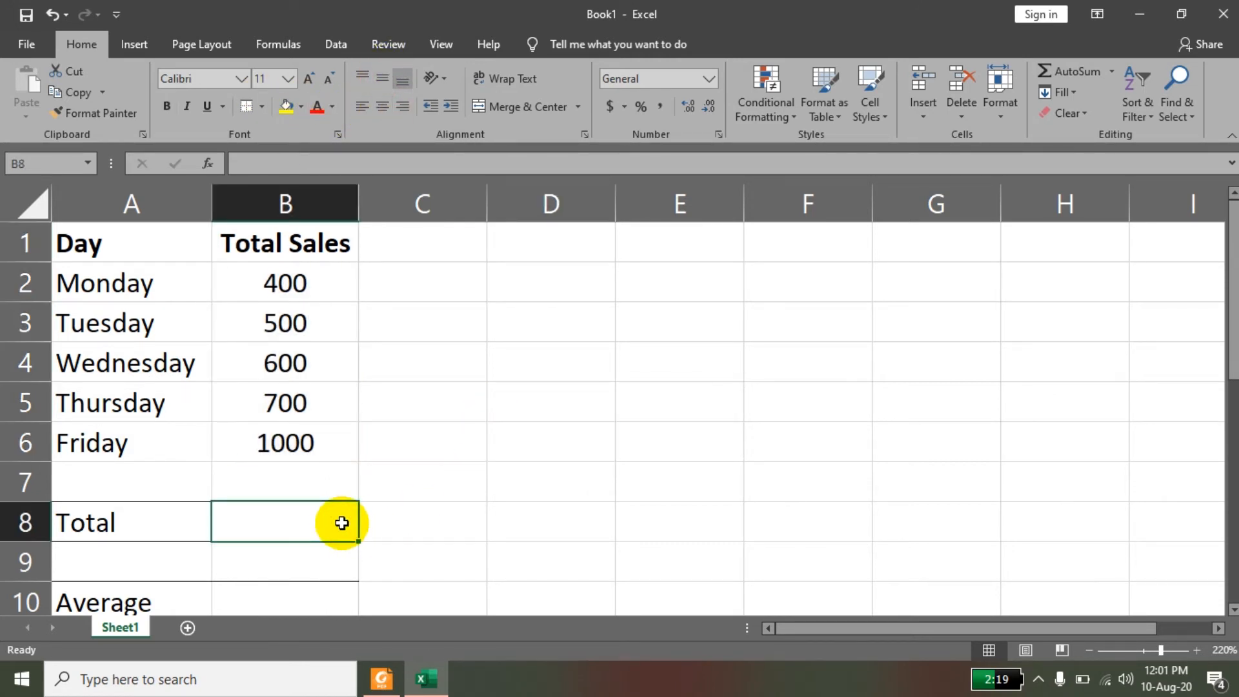
pyautogui.click(130, 524)
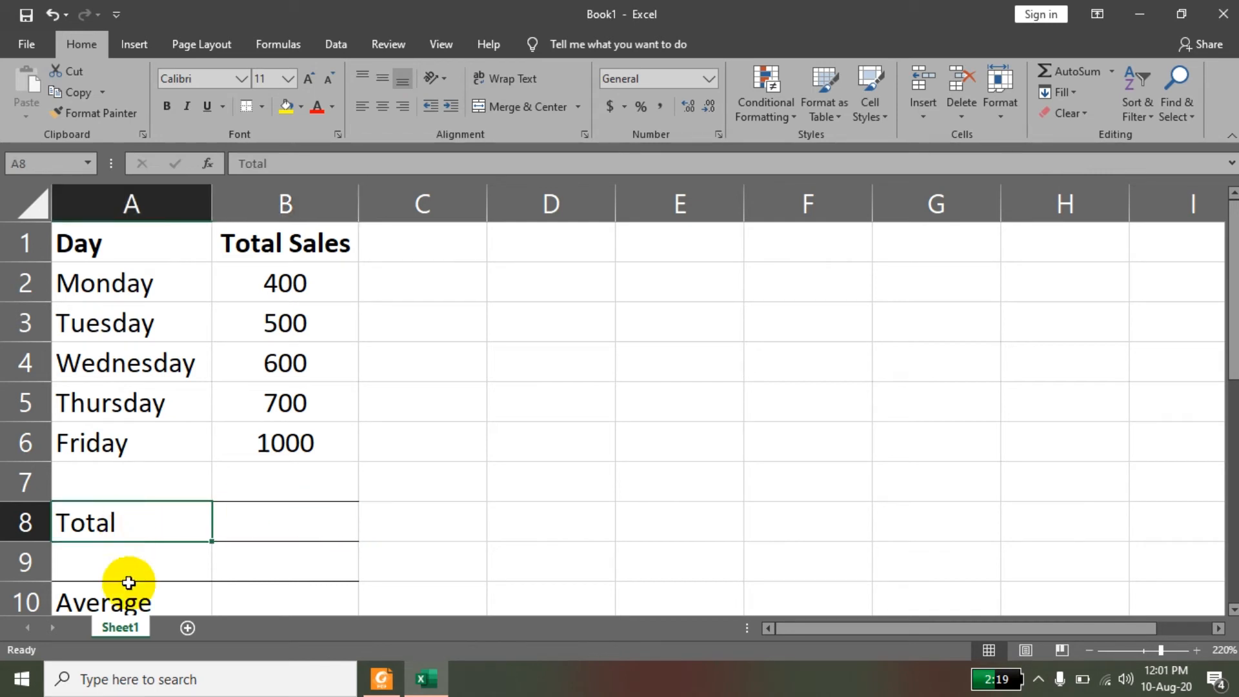
pyautogui.keyDown('ctrl'); pyautogui.click(124, 605); pyautogui.keyUp('ctrl')
pyautogui.hotkey('ctrl', 'b')
pyautogui.scroll(-2, 124, 598)
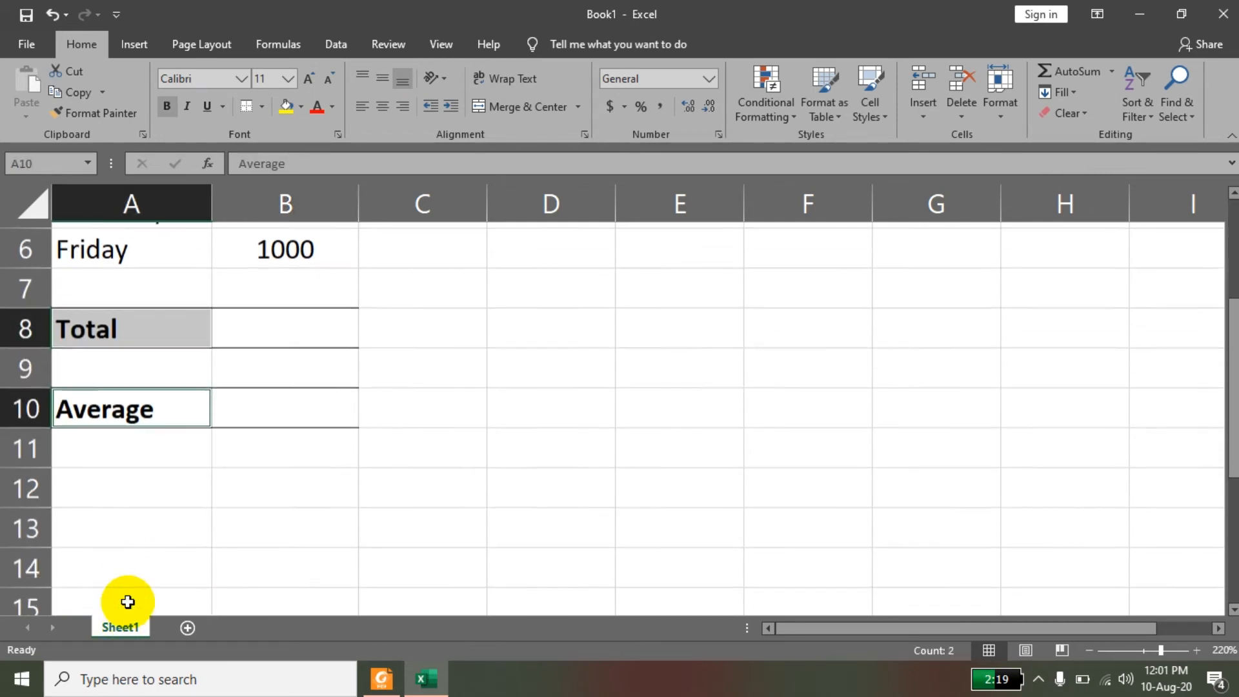
pyautogui.moveTo(128, 601); pyautogui.dragTo(254, 428)
pyautogui.click(294, 321)
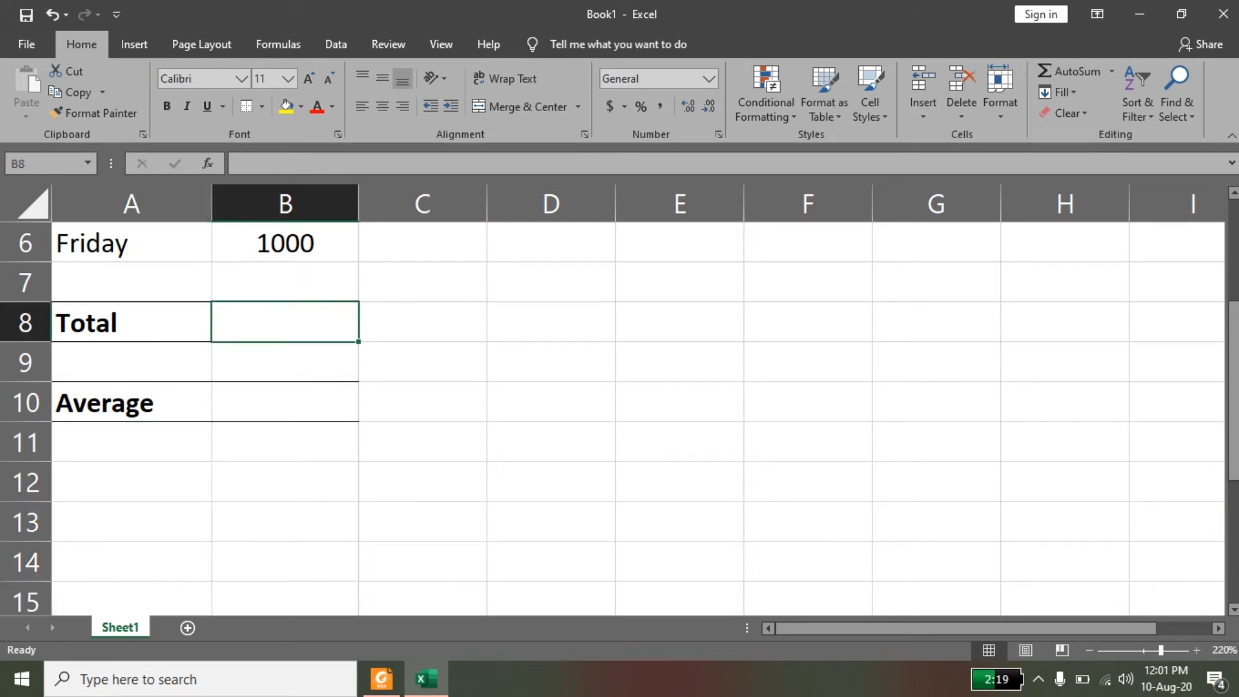
# Fill the heading cells A1:B1 with the light gray theme color.
pyautogui.moveTo(1232, 332); pyautogui.dragTo(1232, 232)
pyautogui.click(295, 246)
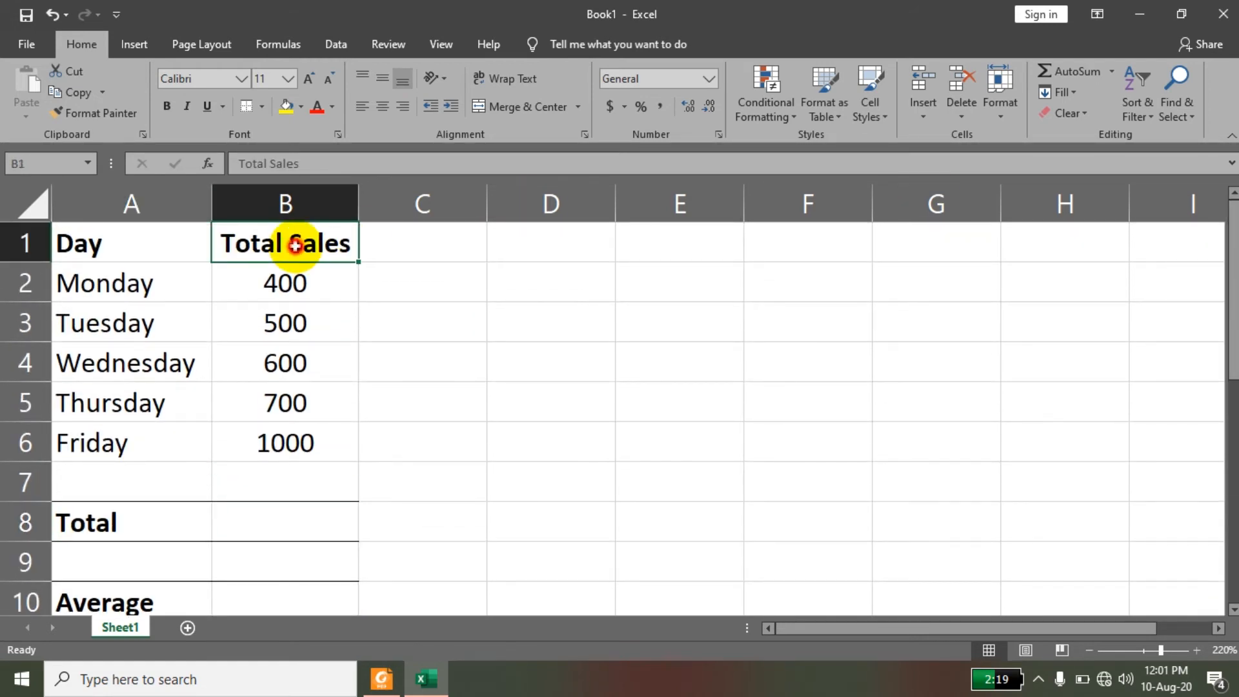
pyautogui.moveTo(295, 246); pyautogui.dragTo(160, 241)
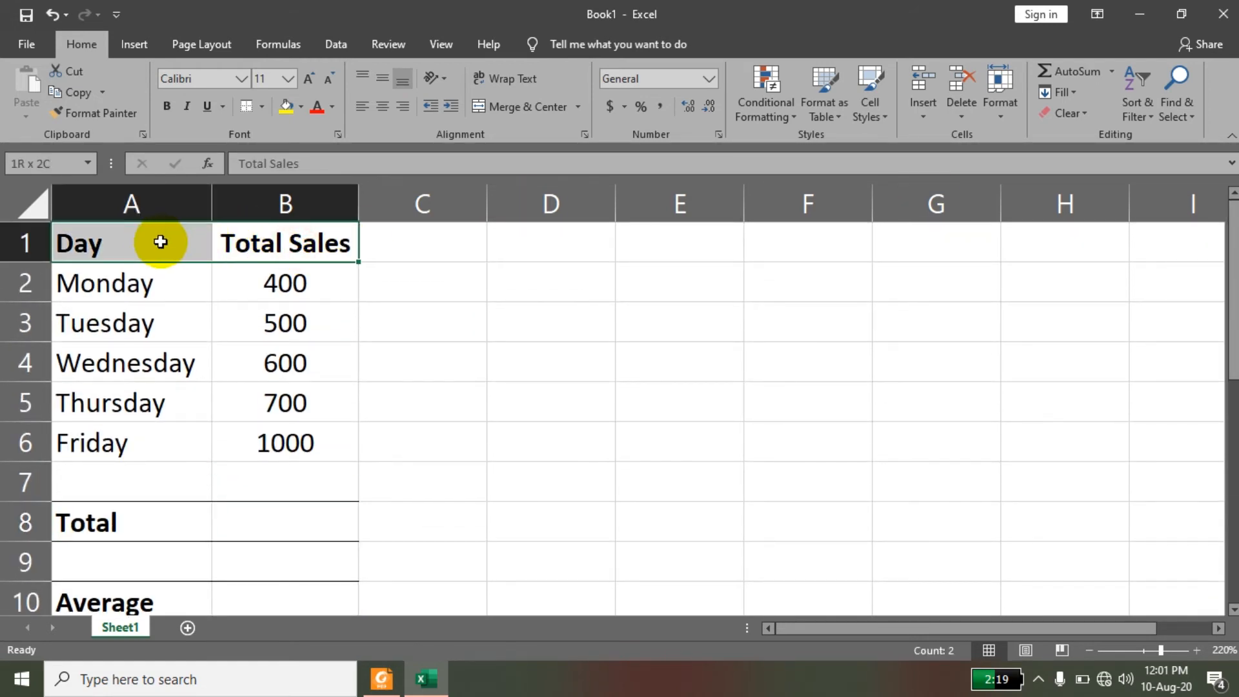
pyautogui.click(300, 108)
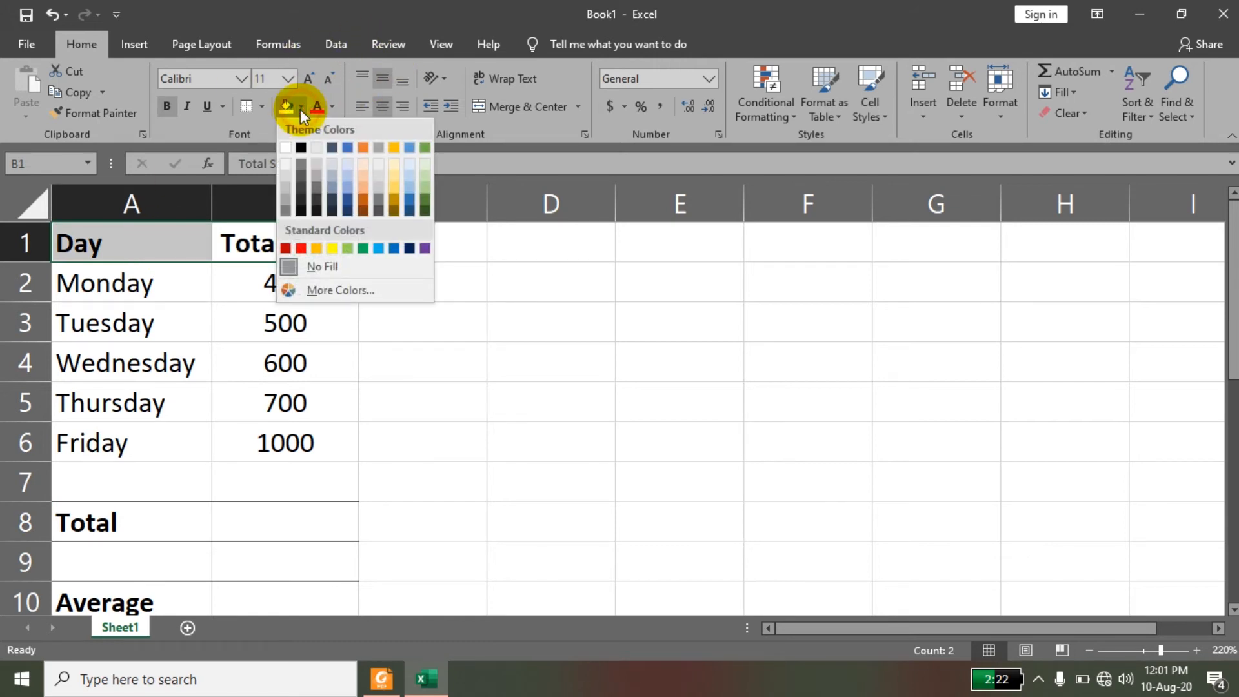
pyautogui.click(317, 149)
pyautogui.click(542, 498)
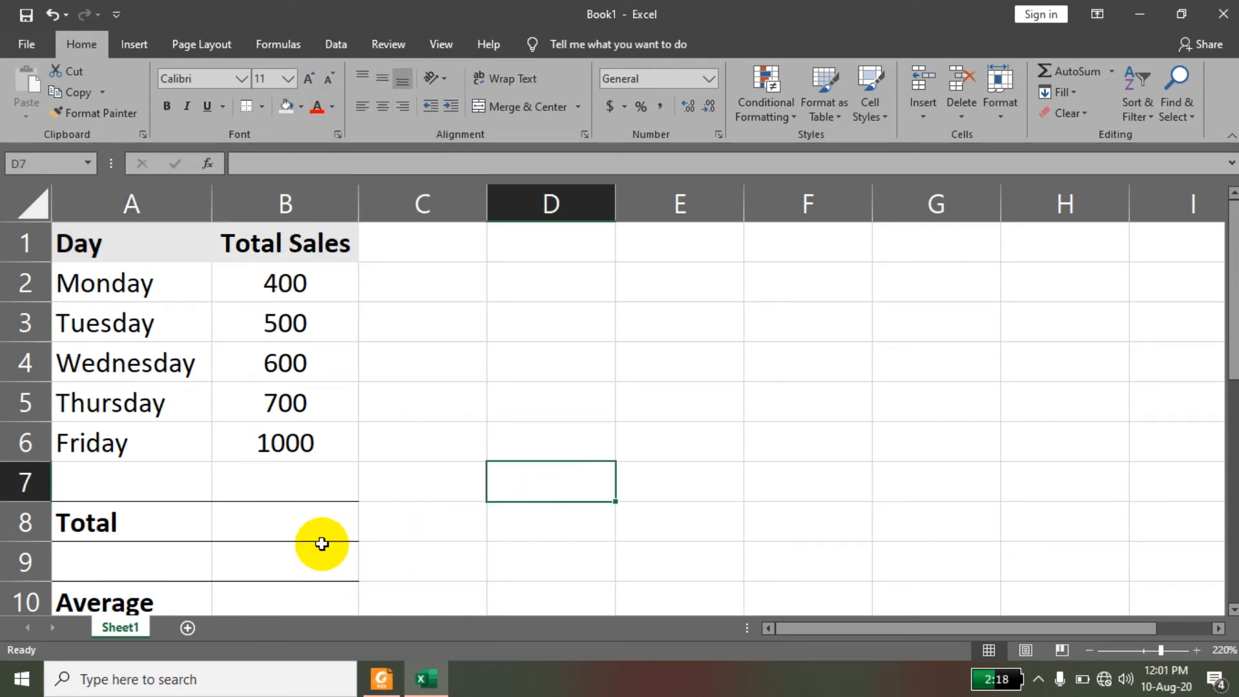
pyautogui.click(318, 513)
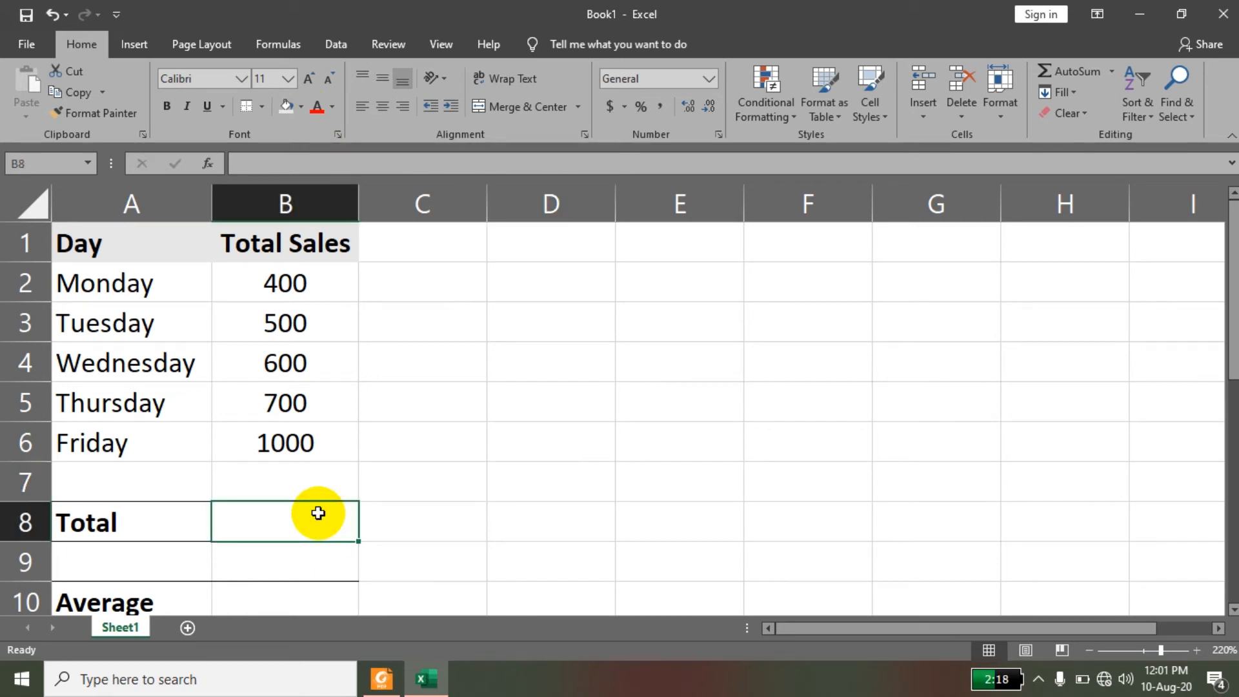
pyautogui.write('=')
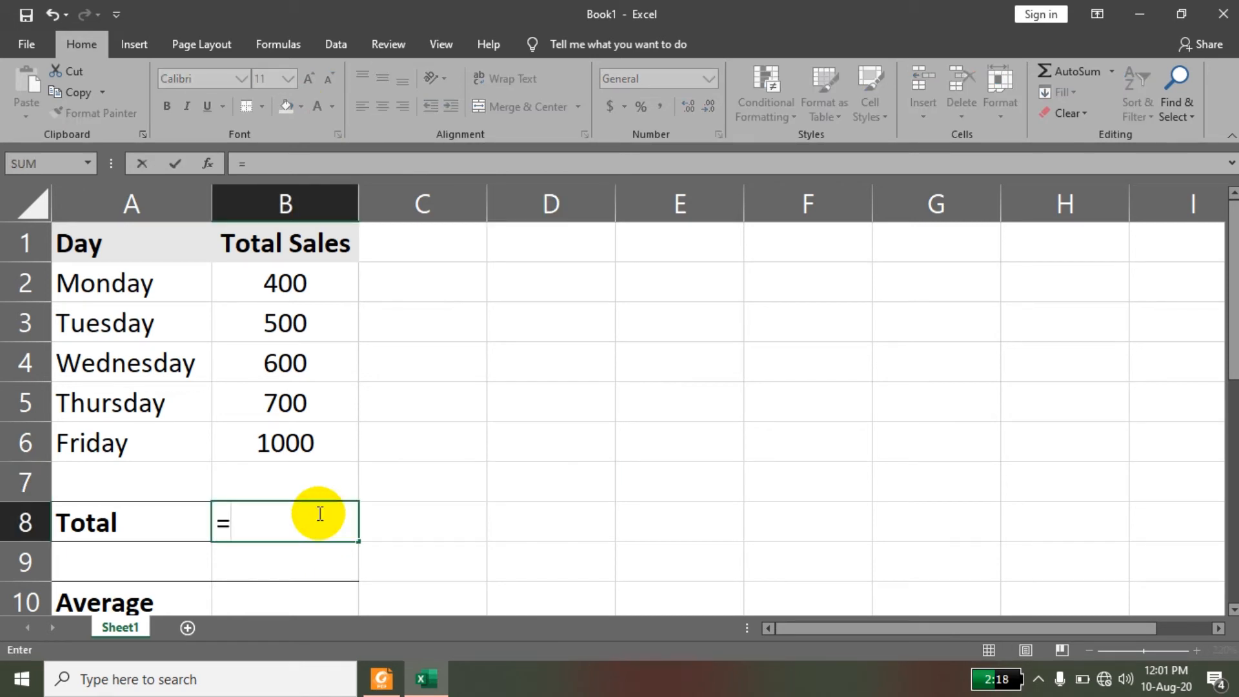
pyautogui.press('Escape')
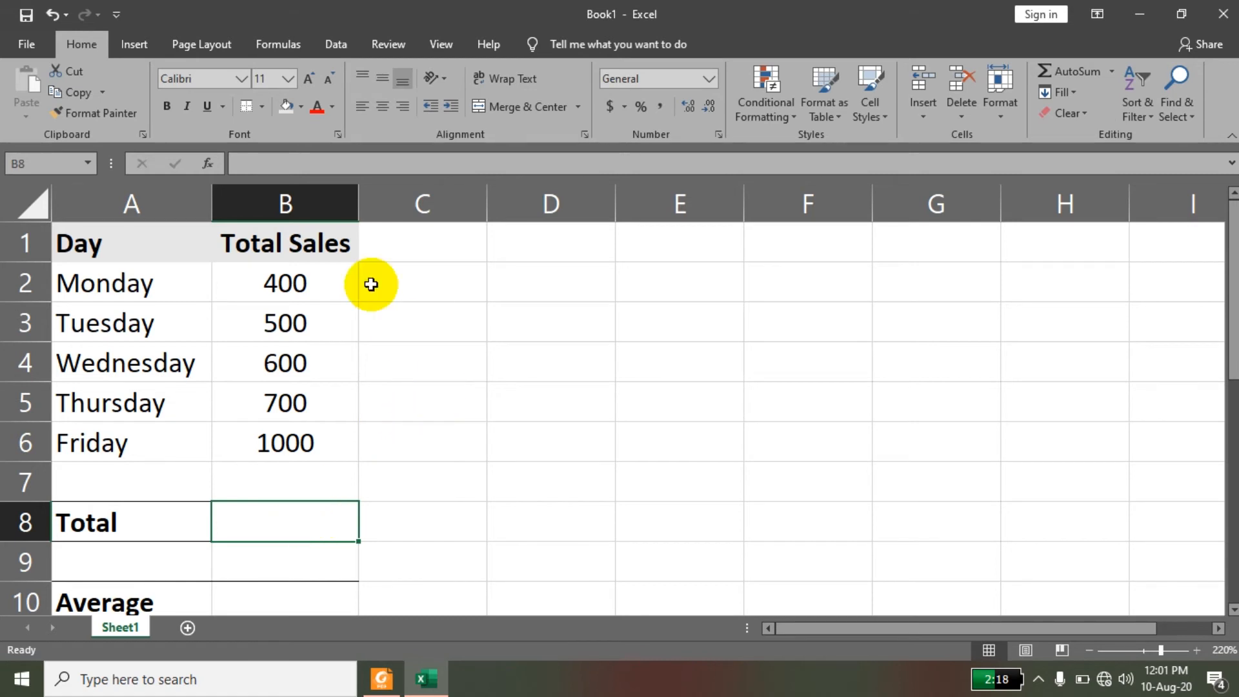
pyautogui.click(207, 162)
pyautogui.press('Escape')
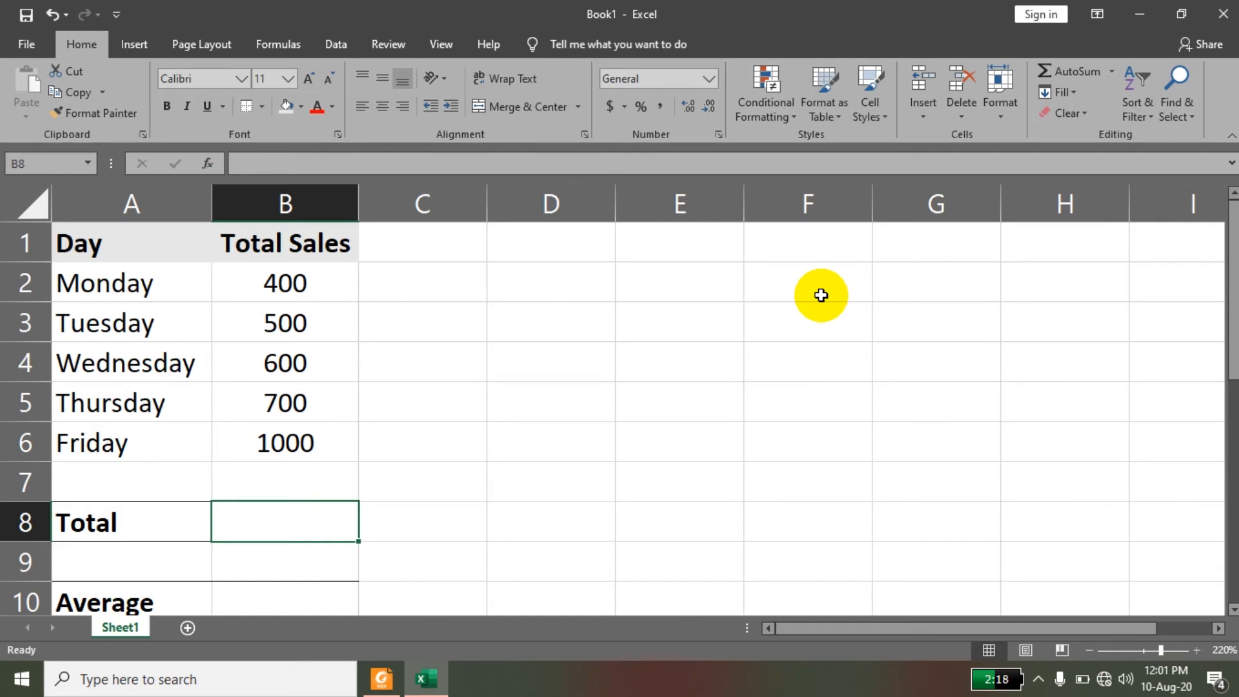
pyautogui.hotkey('ctrl', 'f')
pyautogui.press('Escape')
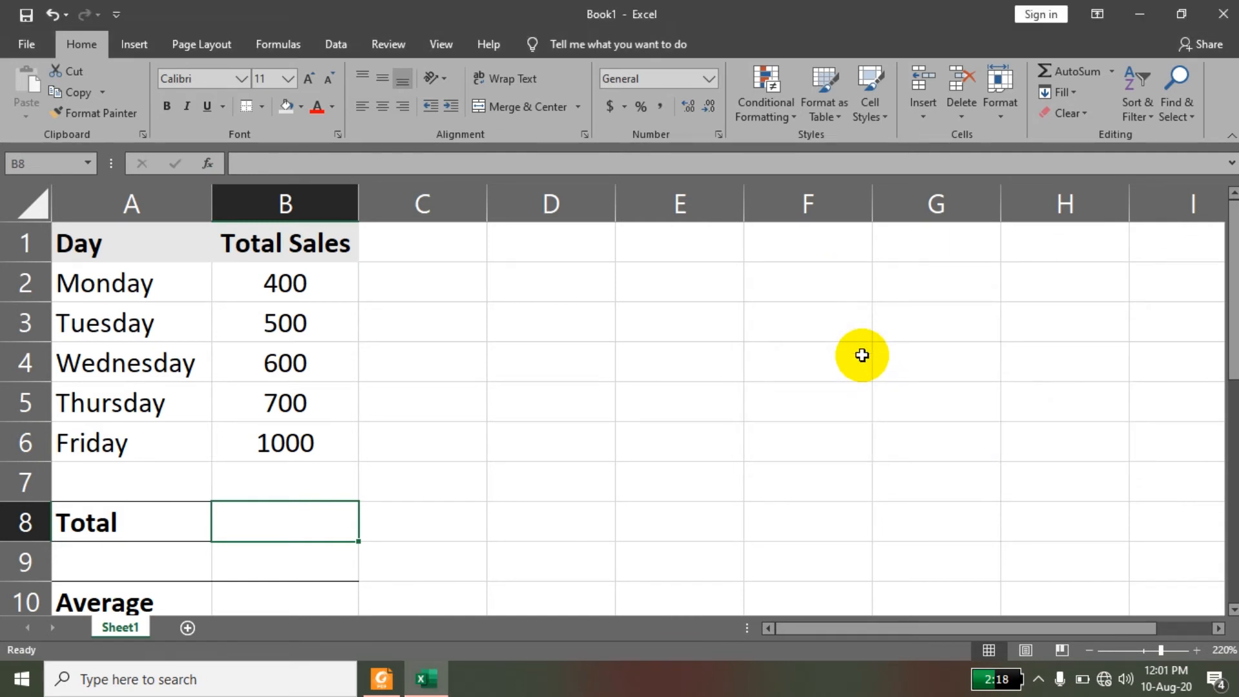
# Insert the SUM function for the range B2:B6 in cell B8 through the Insert Function dialog, and center the cell.
pyautogui.hotkey('shift', 'F3')
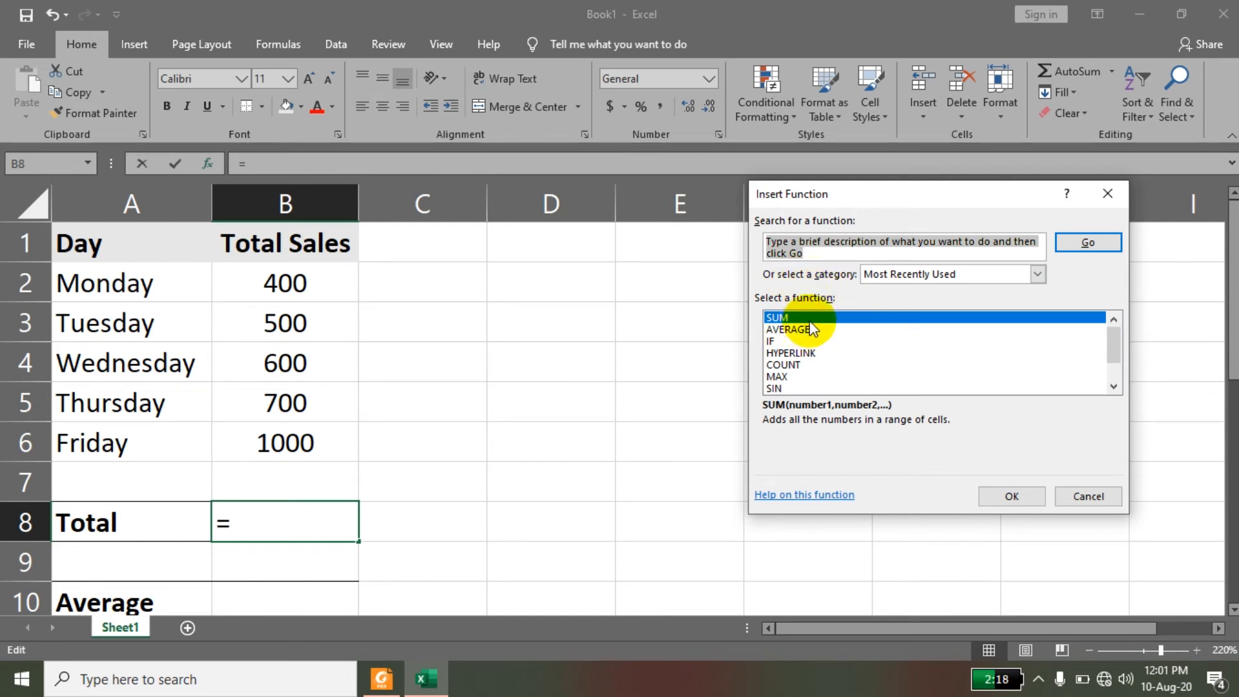
pyautogui.write('sum')
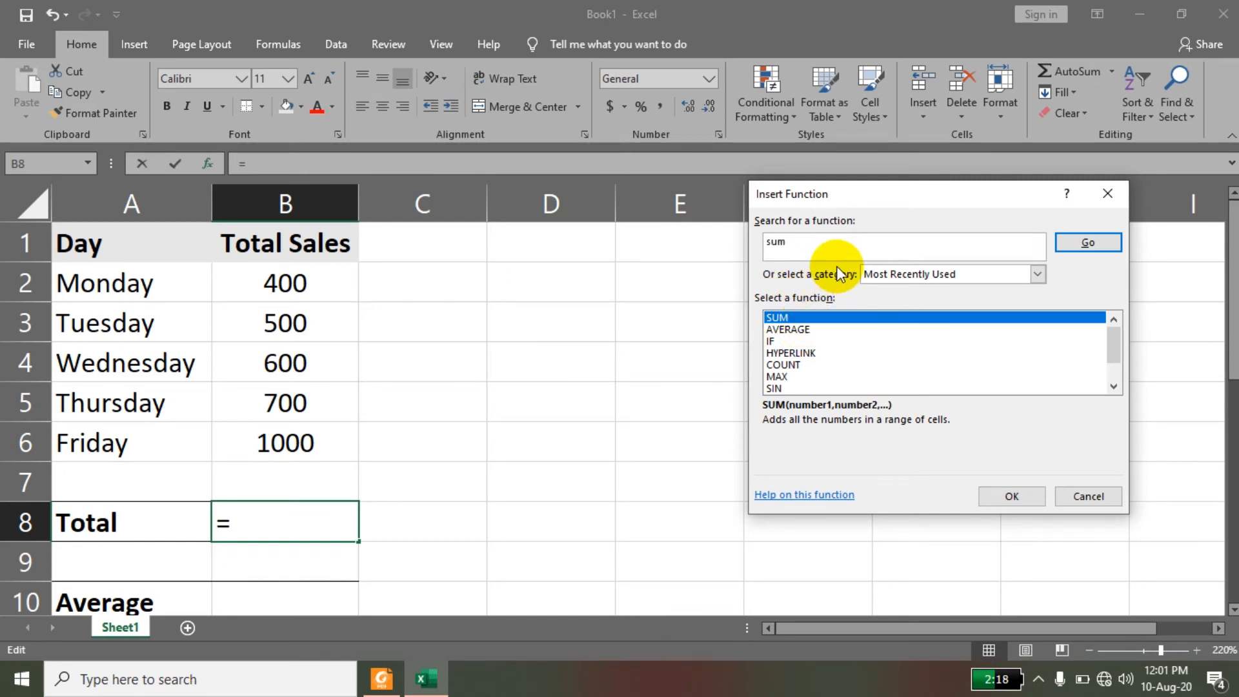
pyautogui.press('Return')
pyautogui.click(1014, 496)
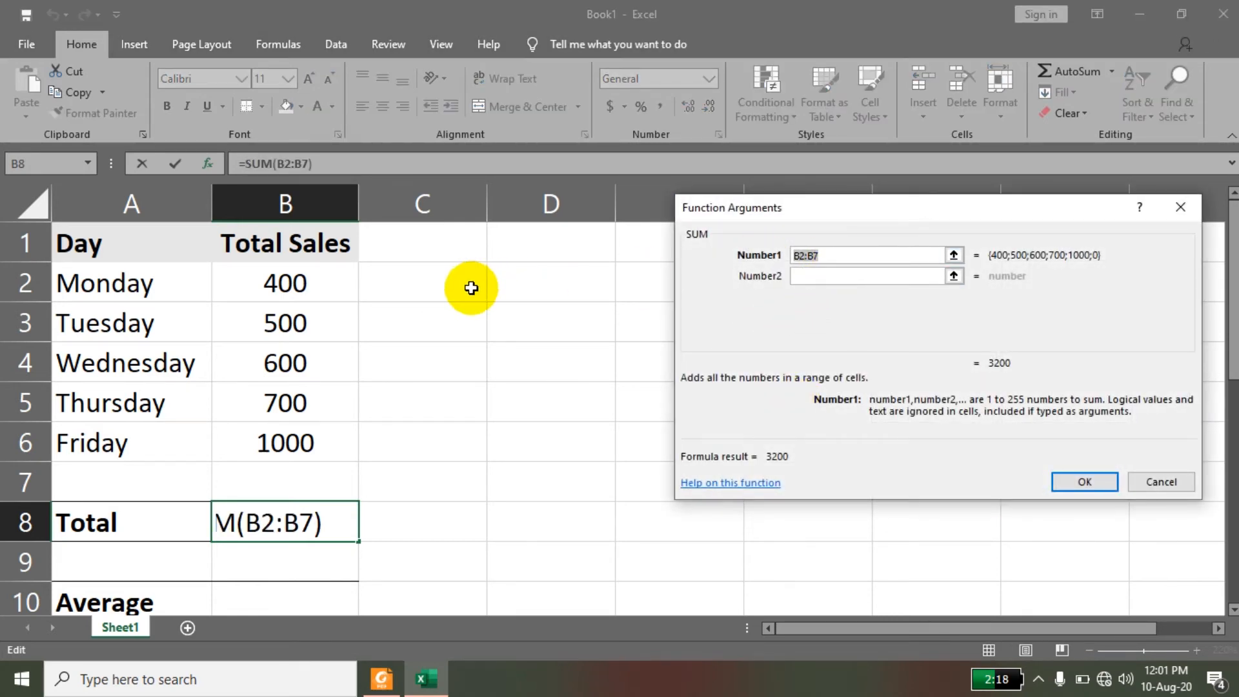
pyautogui.moveTo(320, 289); pyautogui.dragTo(306, 434)
pyautogui.press('Return')
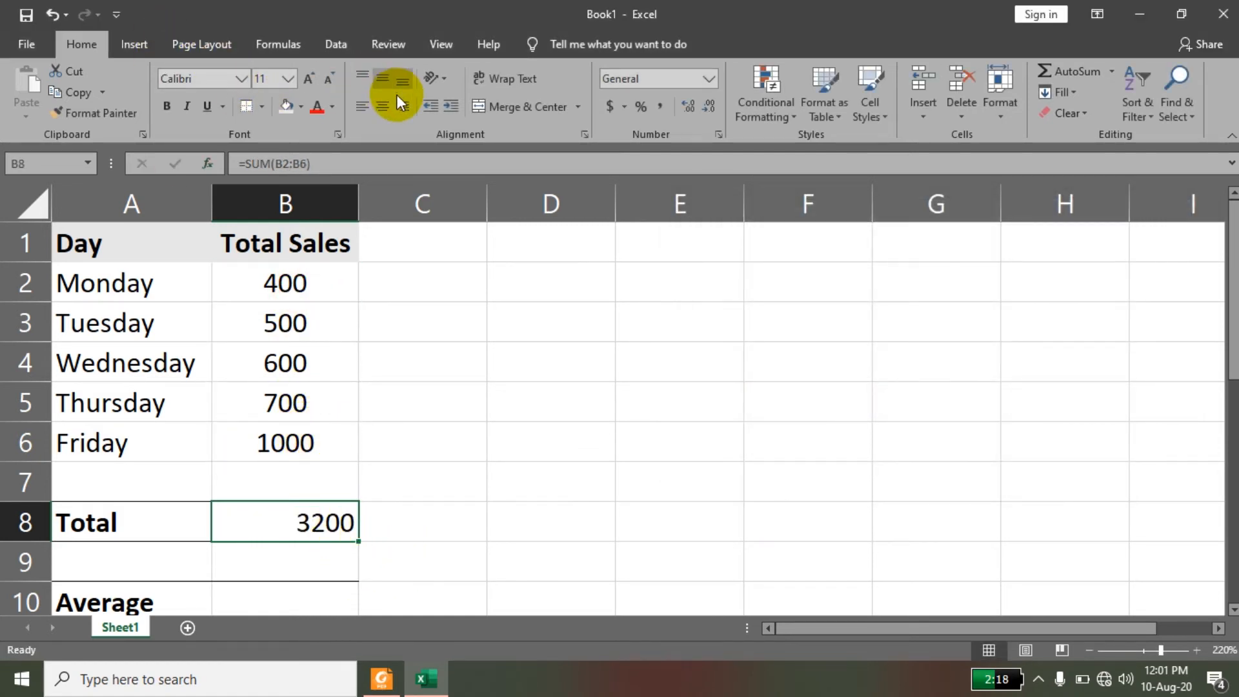
pyautogui.click(382, 106)
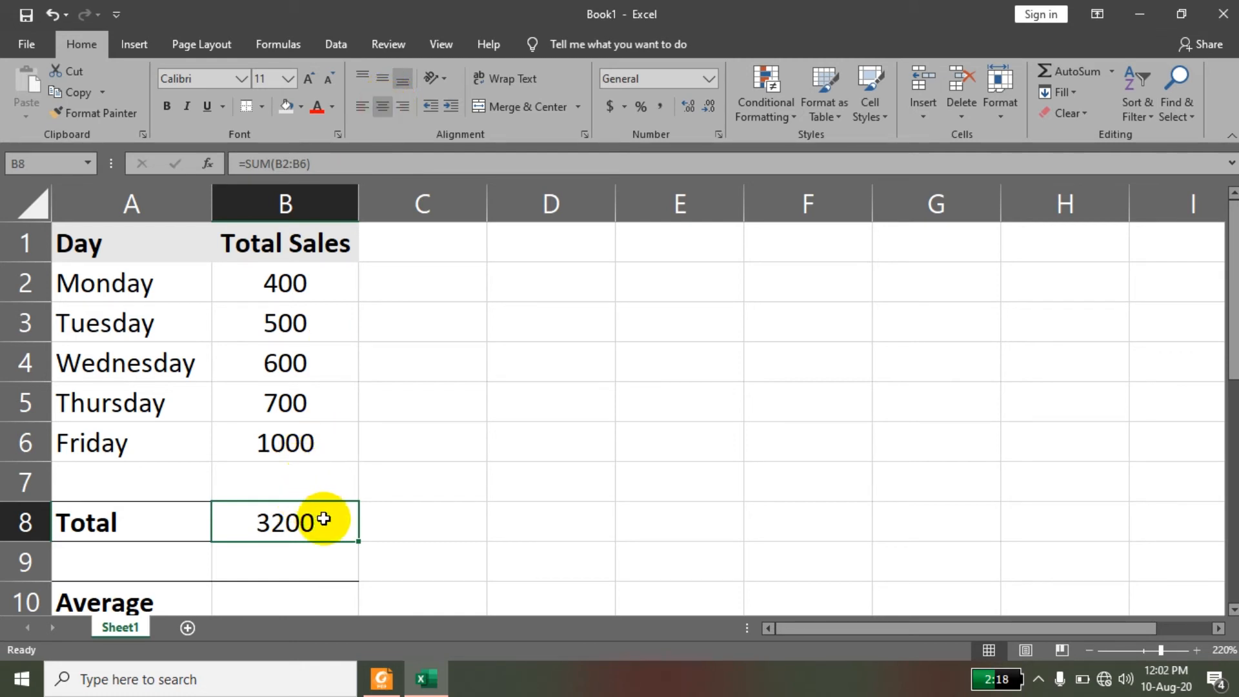
# Replace the total in B8 with a manually entered SUM formula covering the range B2:B6.
pyautogui.press('Delete')
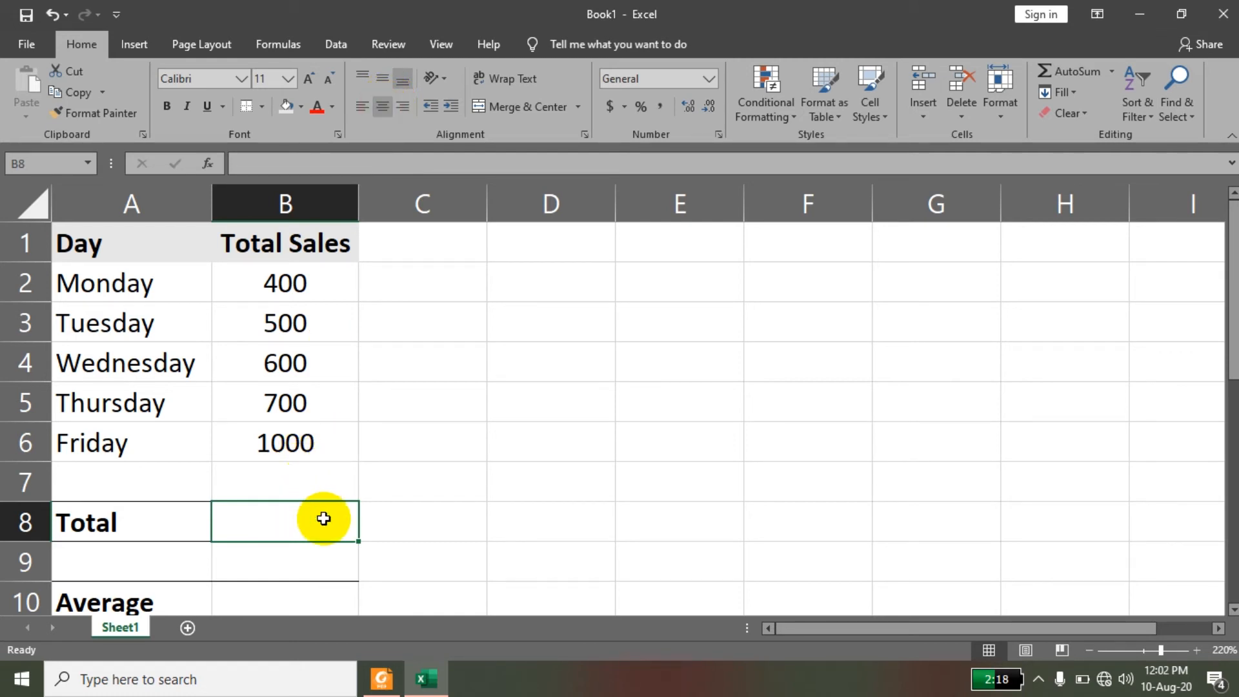
pyautogui.write('=sum')
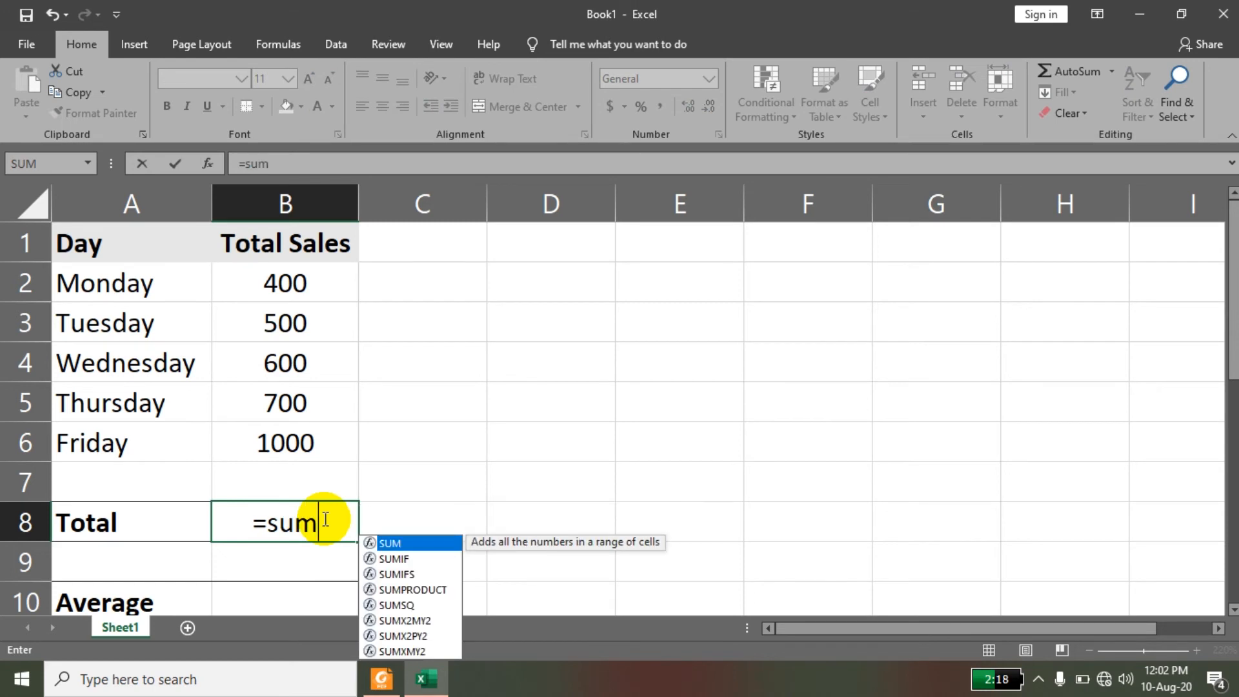
pyautogui.write('(')
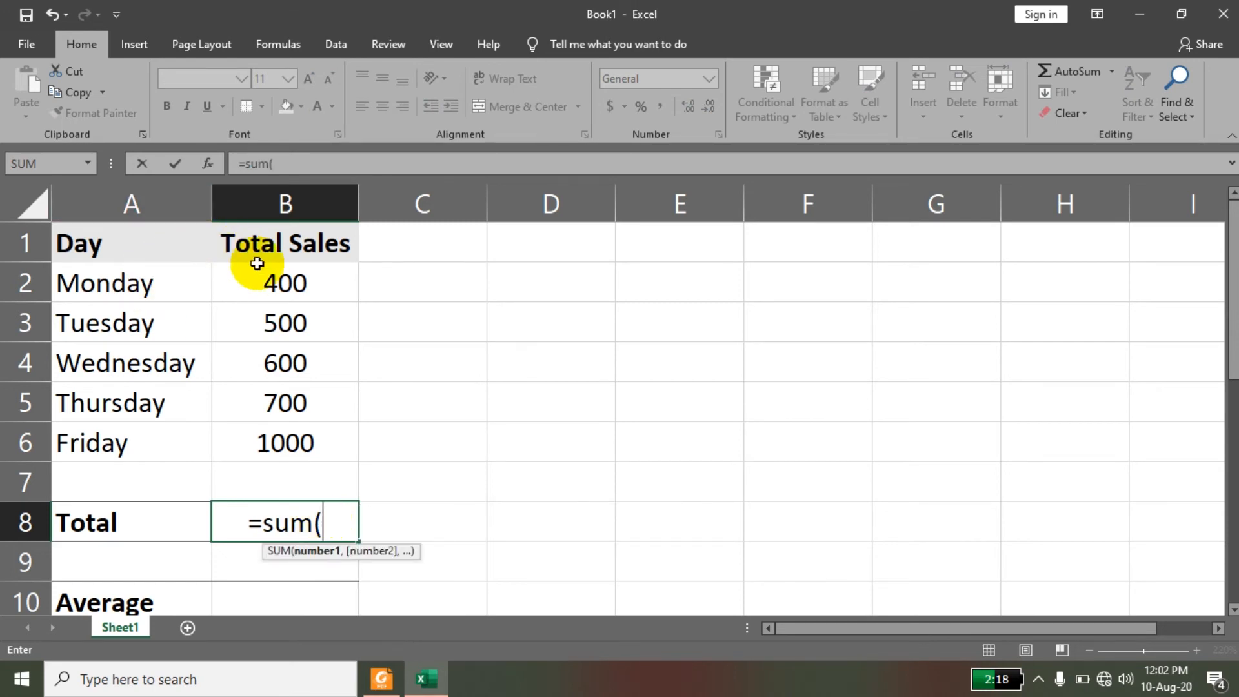
pyautogui.click(269, 288)
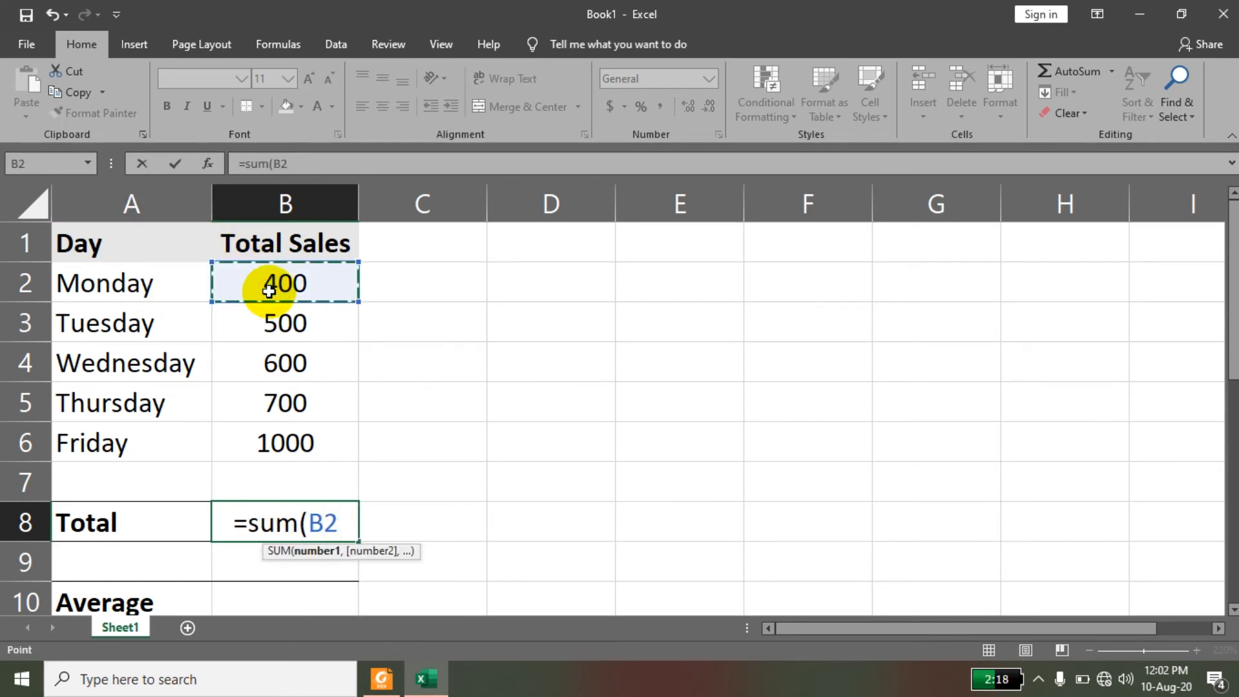
pyautogui.press('F8')
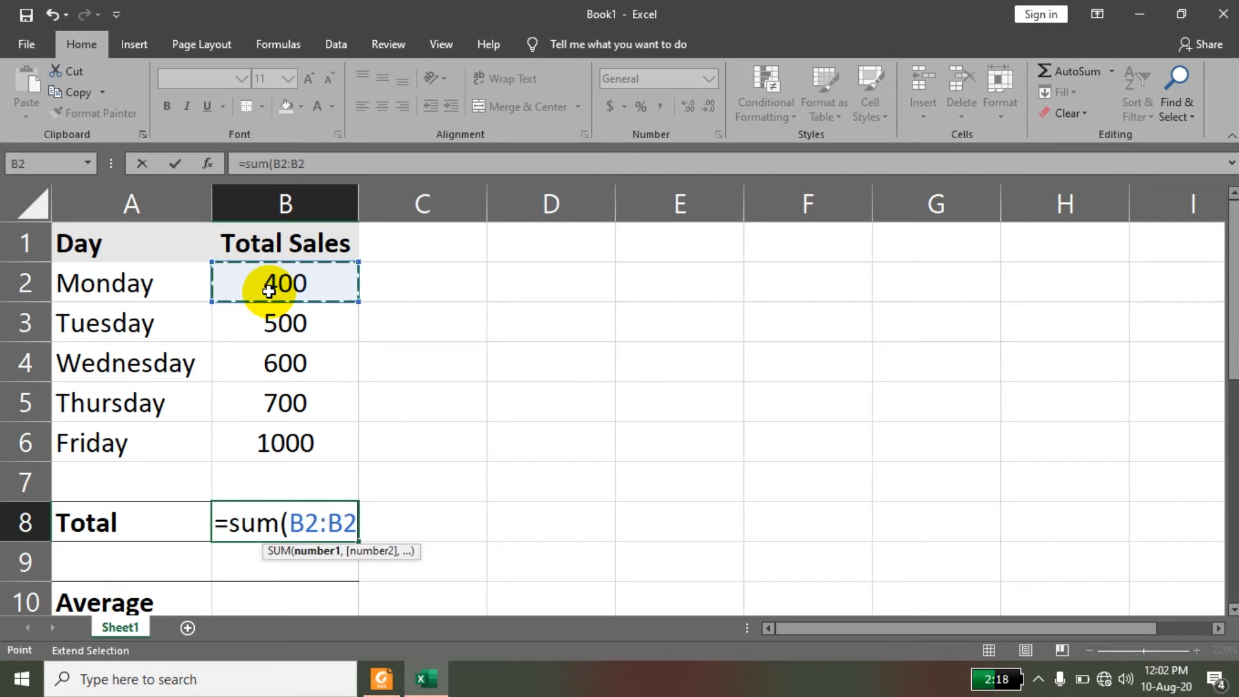
pyautogui.click(257, 441)
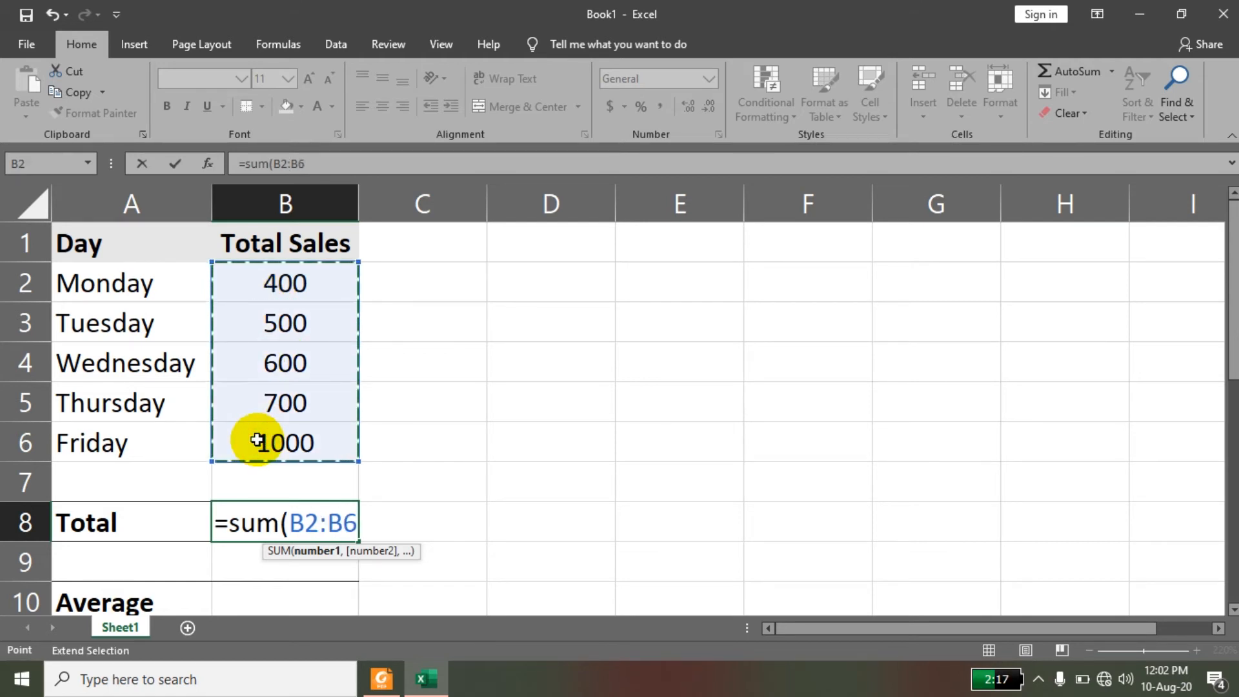
pyautogui.press('Return')
pyautogui.click(312, 525)
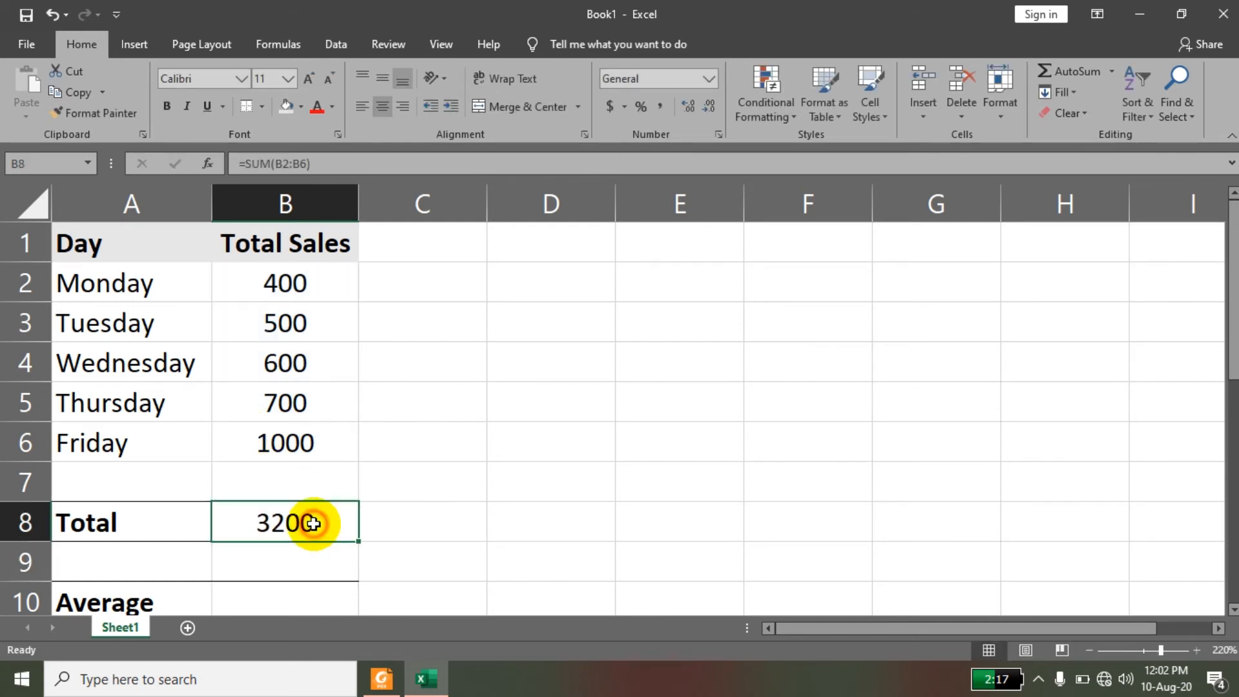
# Clear the total in B8 and recalculate it by applying AutoSum to the range B2:B8.
pyautogui.press('Delete')
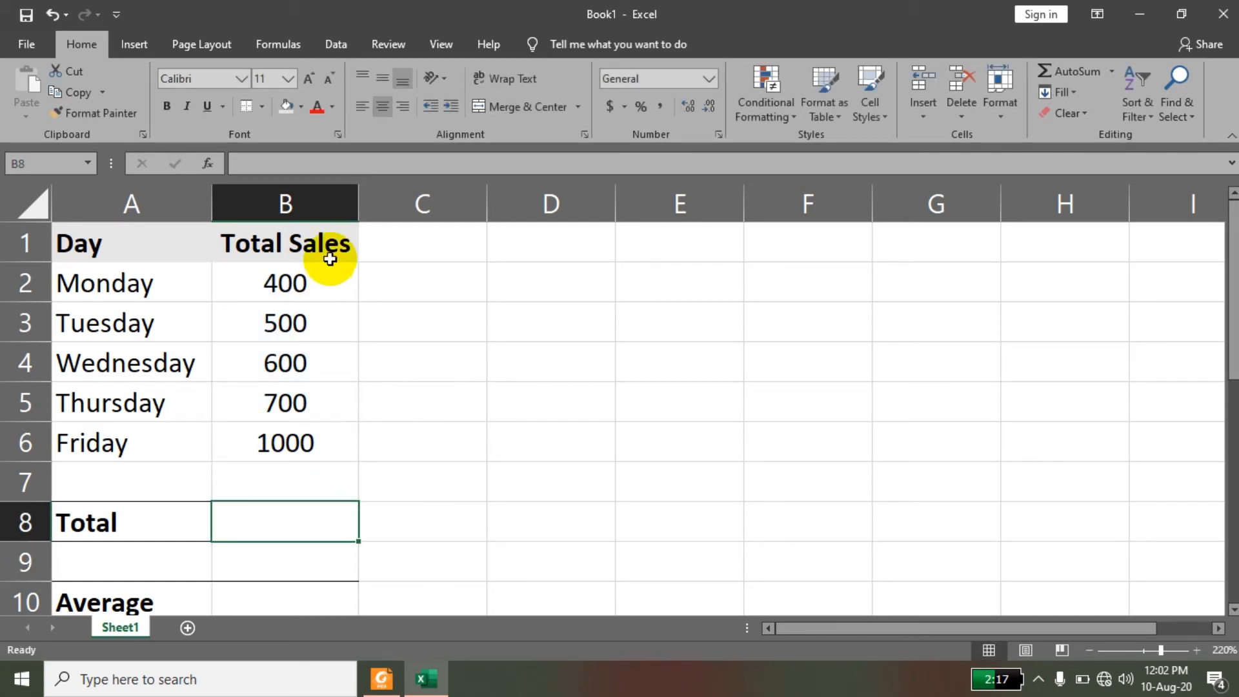
pyautogui.moveTo(309, 292); pyautogui.dragTo(320, 520)
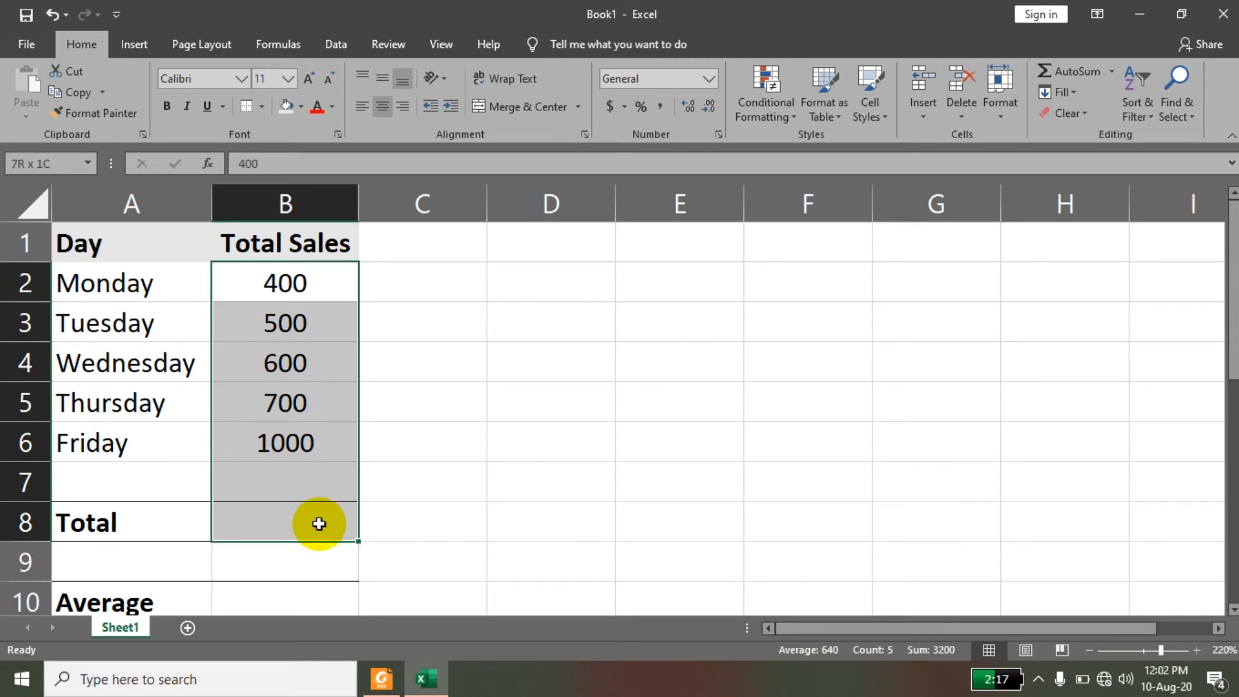
pyautogui.click(1058, 71)
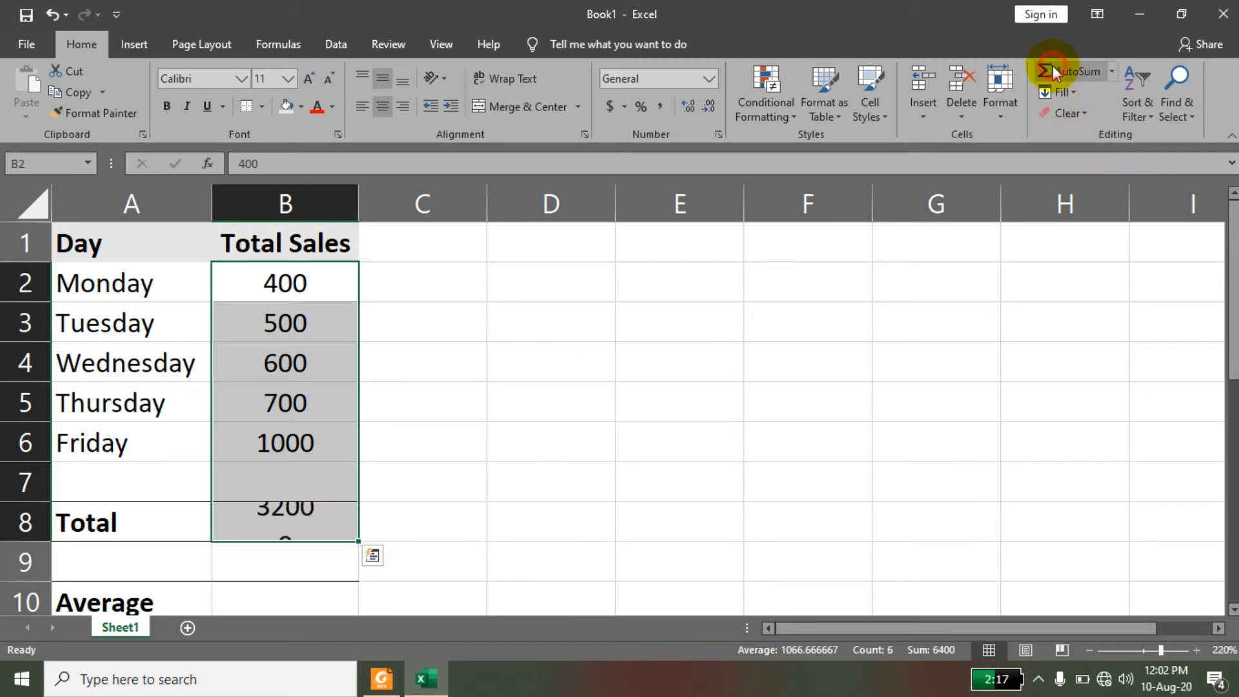
pyautogui.click(714, 338)
pyautogui.click(298, 513)
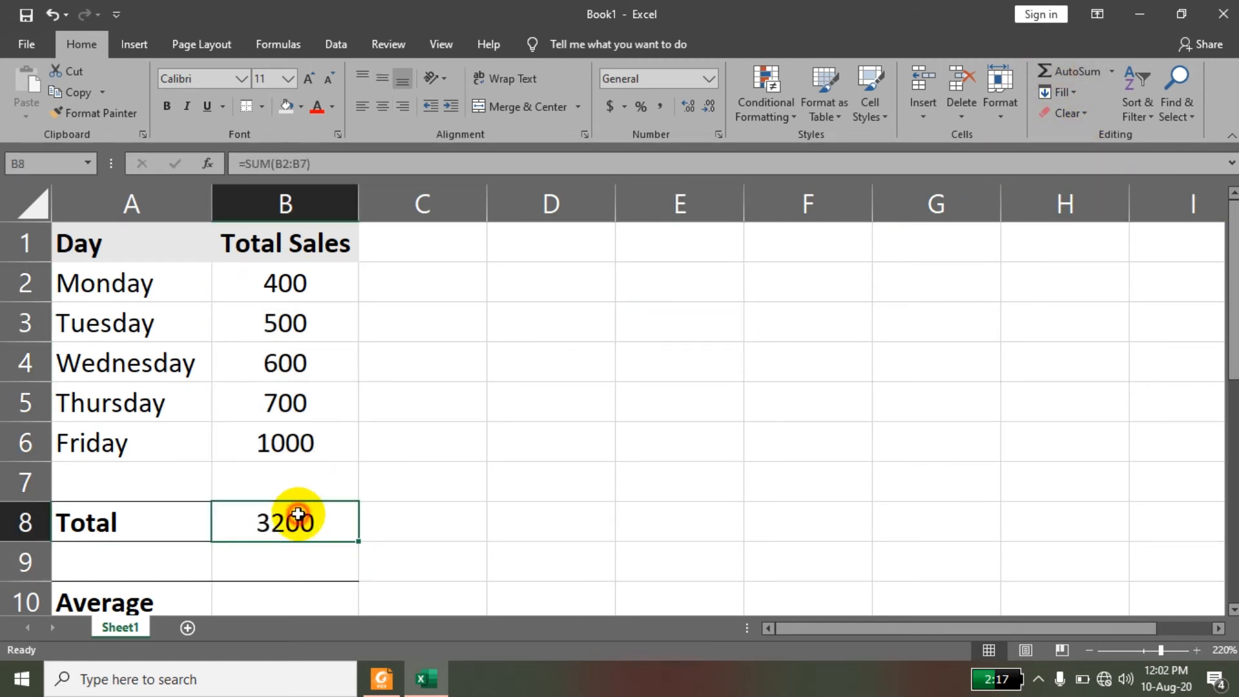
# Replace the total in B8 with the cell-by-cell addition formula =B6+B5+B4+B3+B2.
pyautogui.press('Delete')
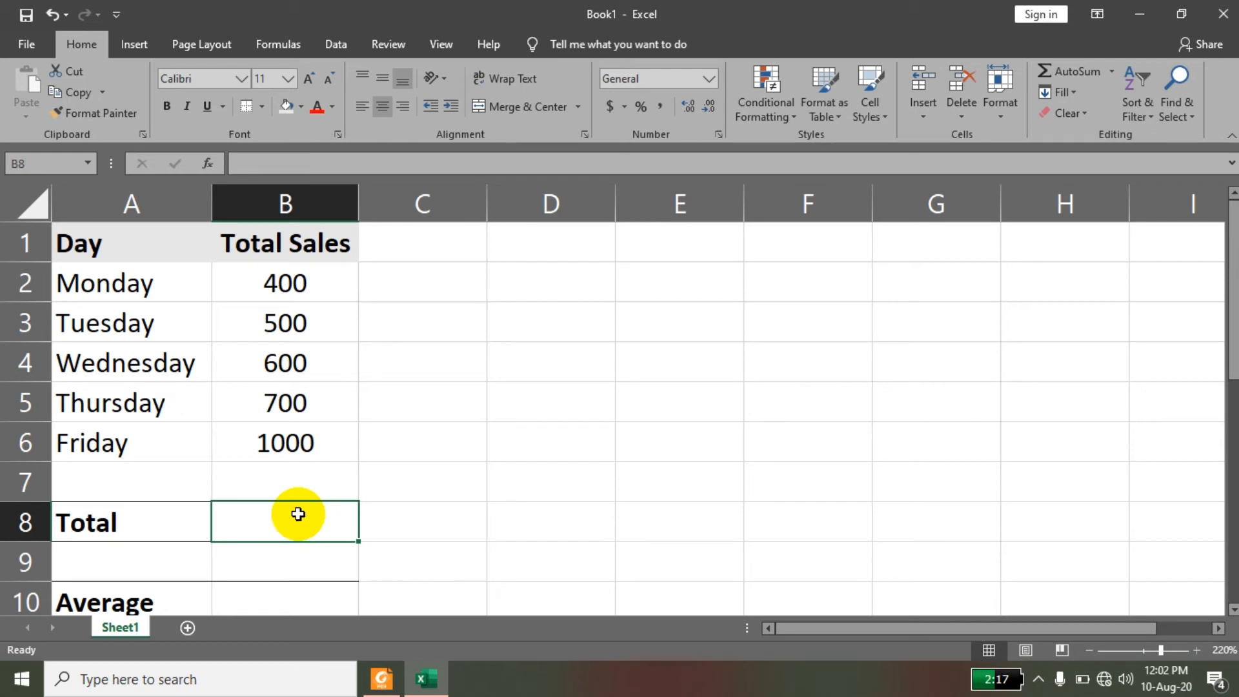
pyautogui.write('=')
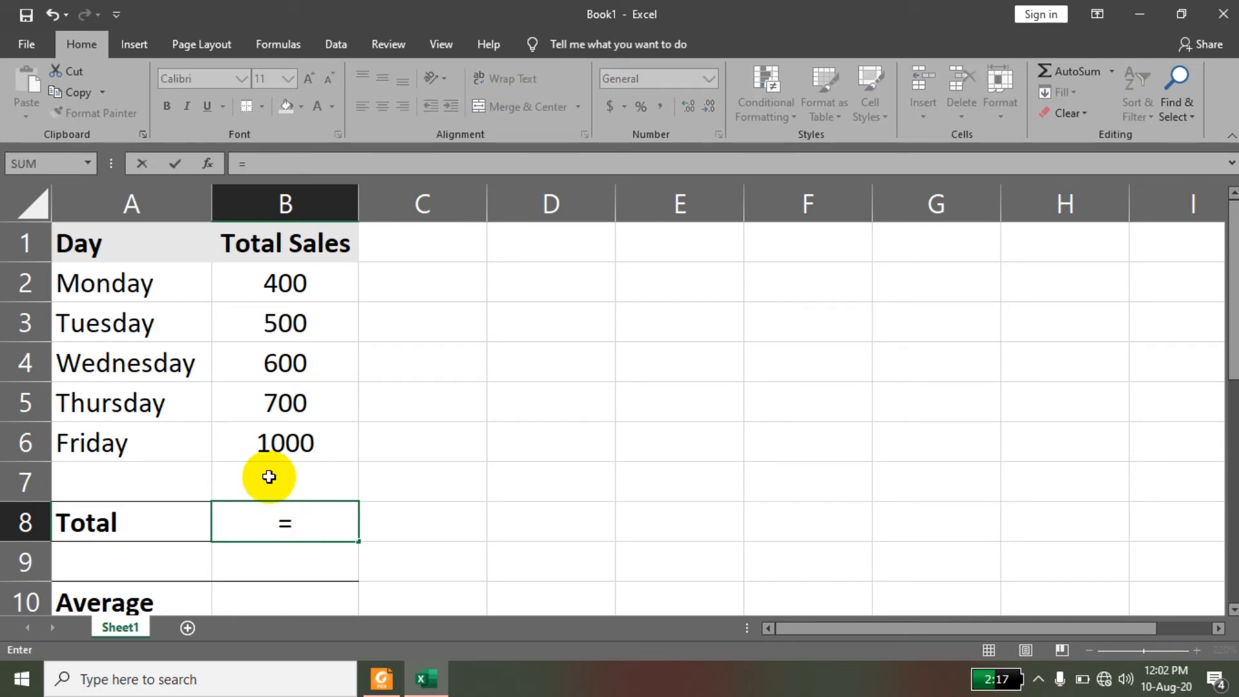
pyautogui.click(277, 452)
pyautogui.write('+')
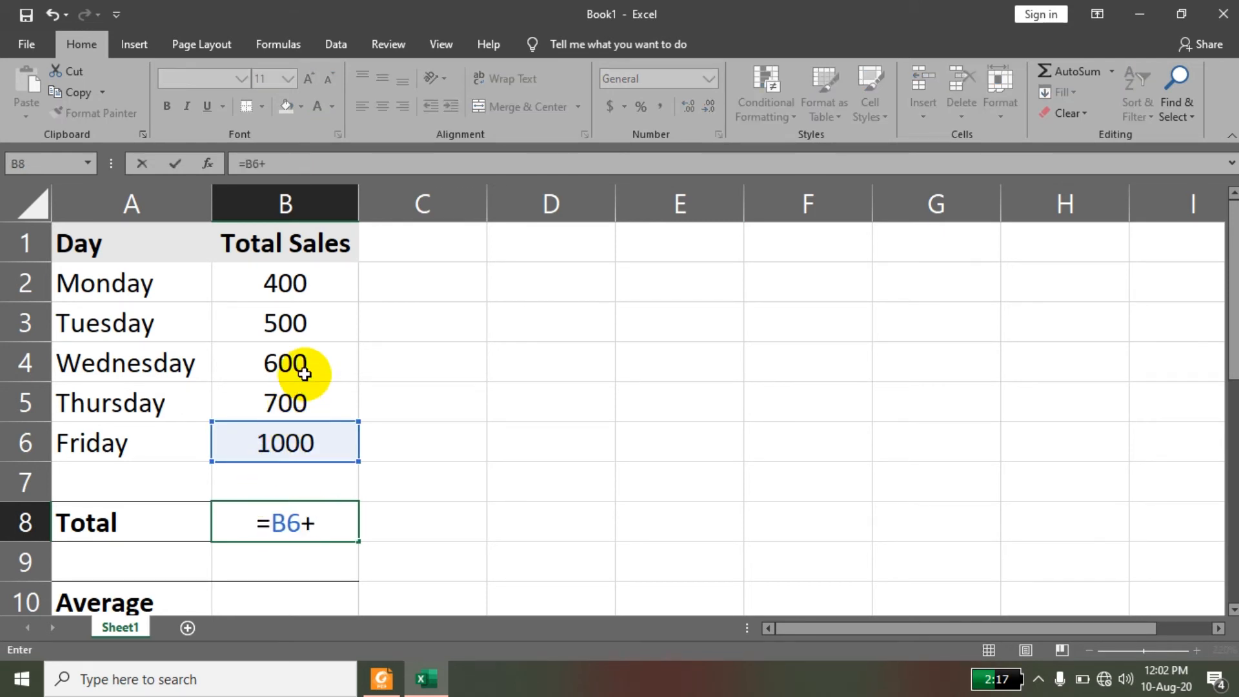
pyautogui.click(299, 395)
pyautogui.write('+')
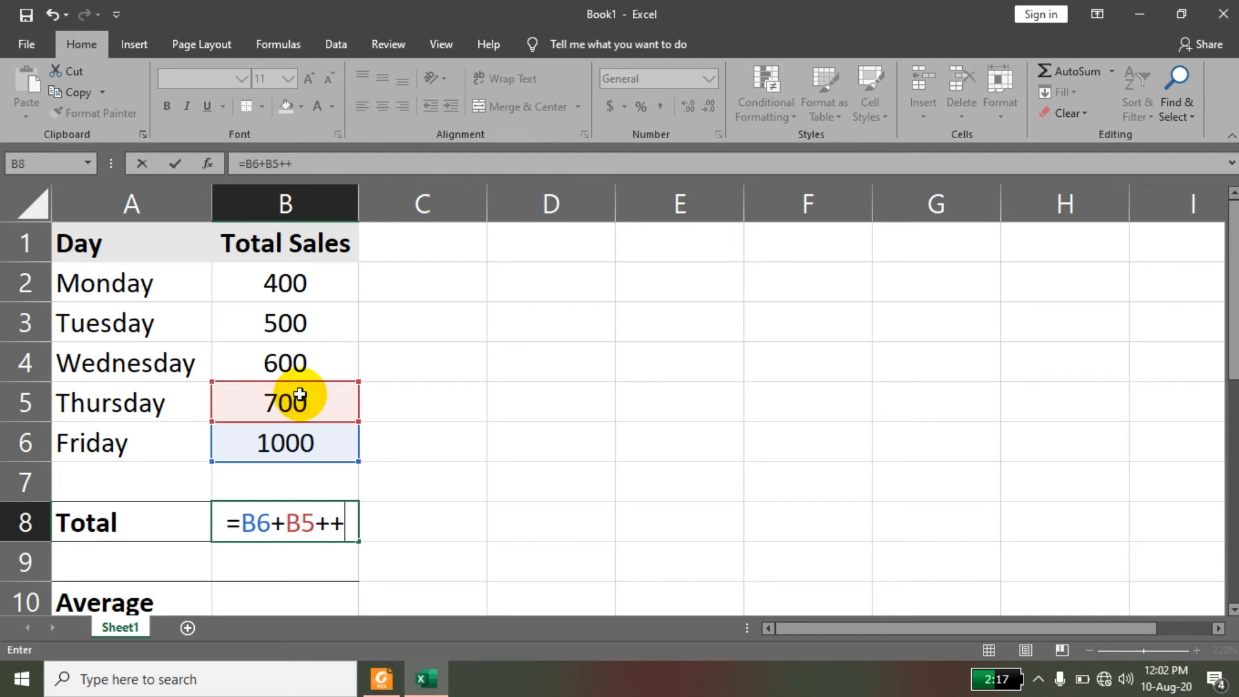
pyautogui.click(304, 359)
pyautogui.write('+')
pyautogui.click(307, 328)
pyautogui.write('+')
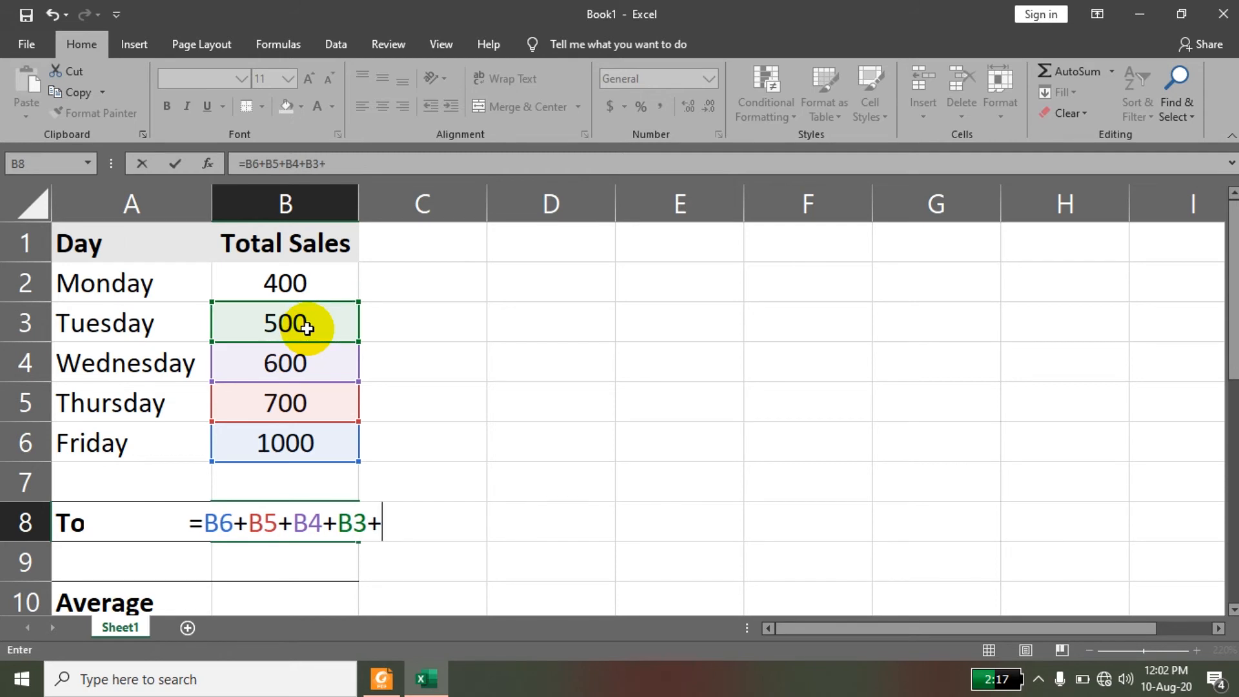
pyautogui.click(317, 279)
pyautogui.press('Return')
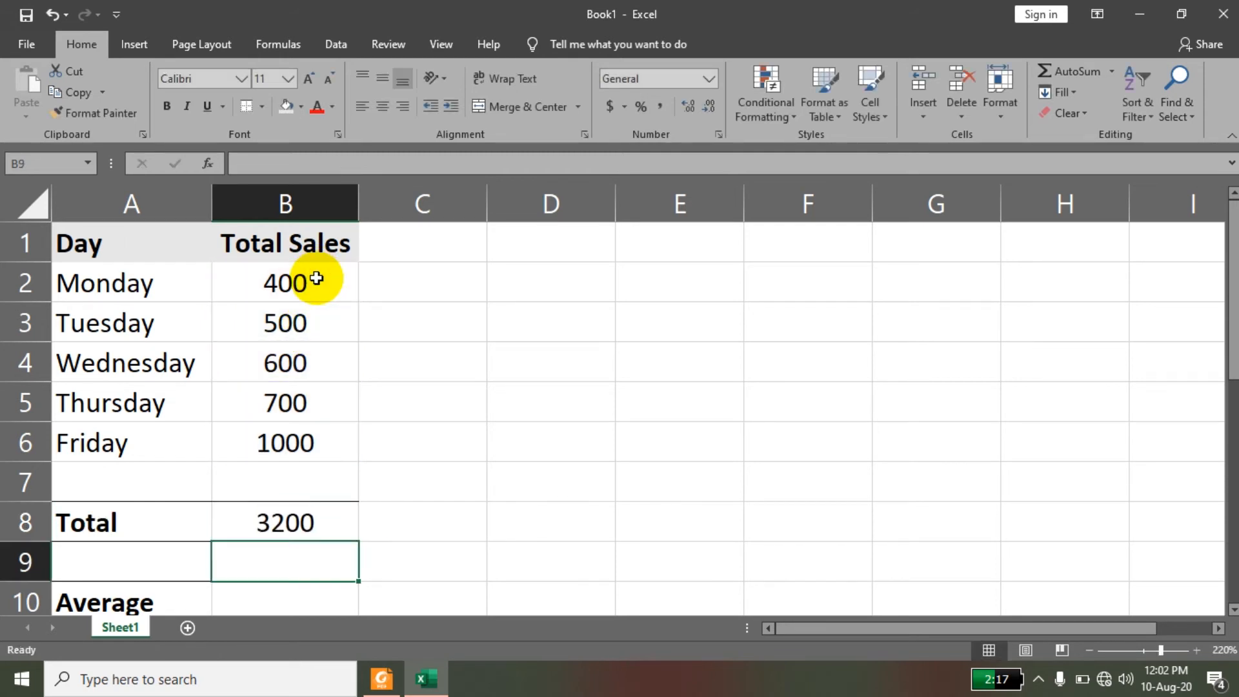
pyautogui.click(337, 523)
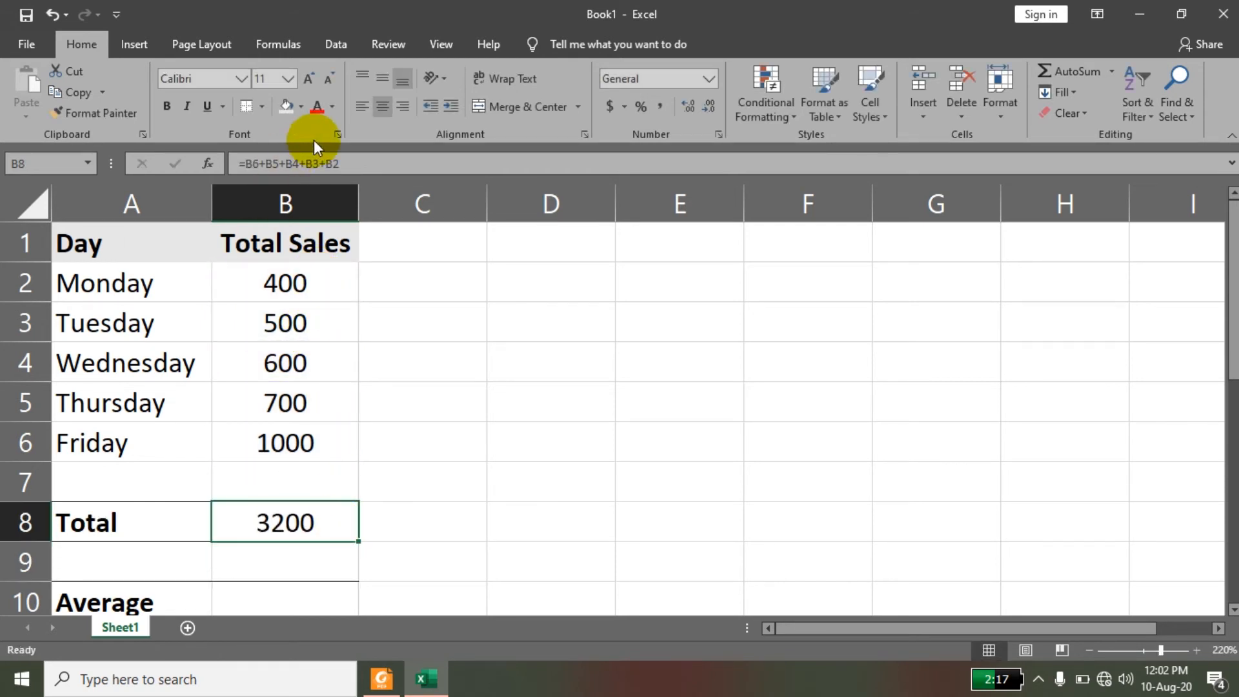
# Enter an AVERAGE formula for the sales figures B2:B6 in cell B10.
pyautogui.click(285, 599)
pyautogui.write('=average')
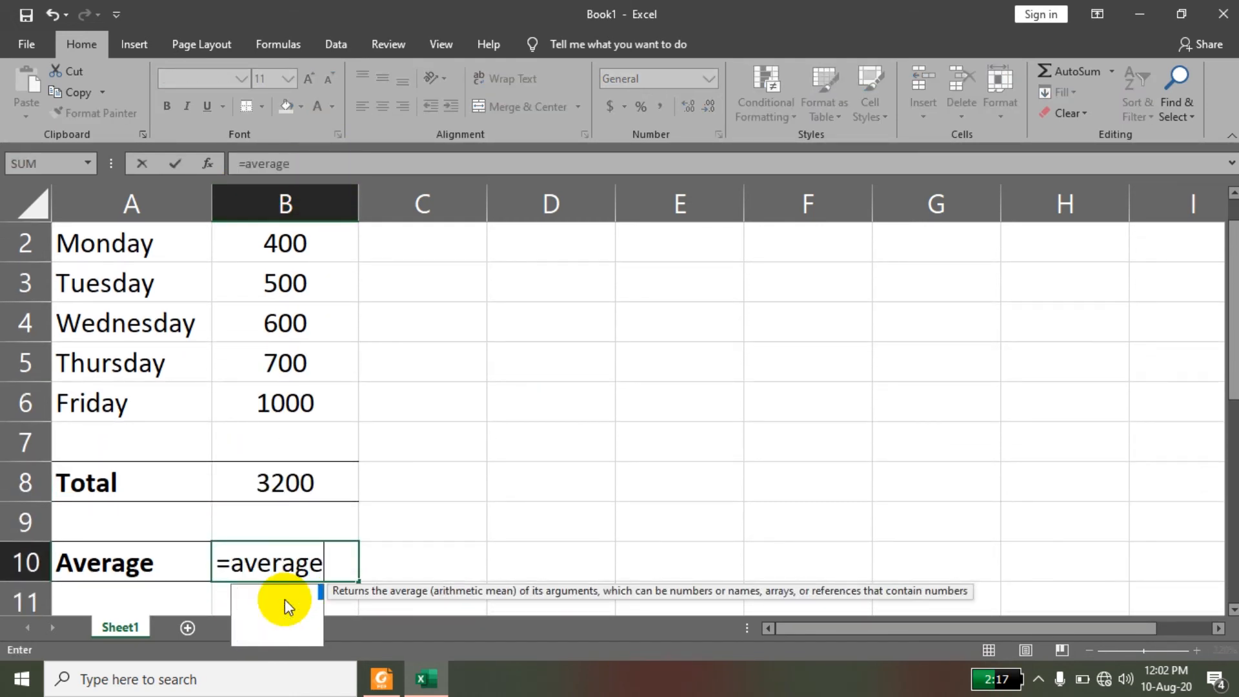
pyautogui.write('(')
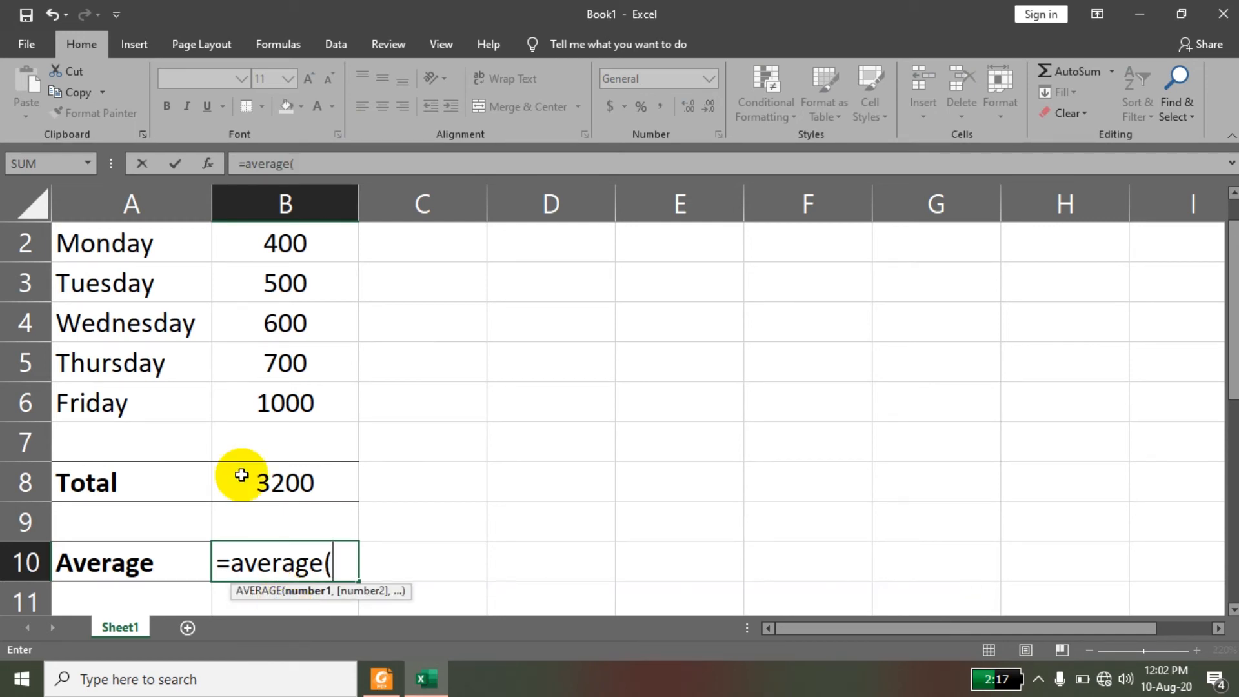
pyautogui.moveTo(294, 243); pyautogui.dragTo(301, 393)
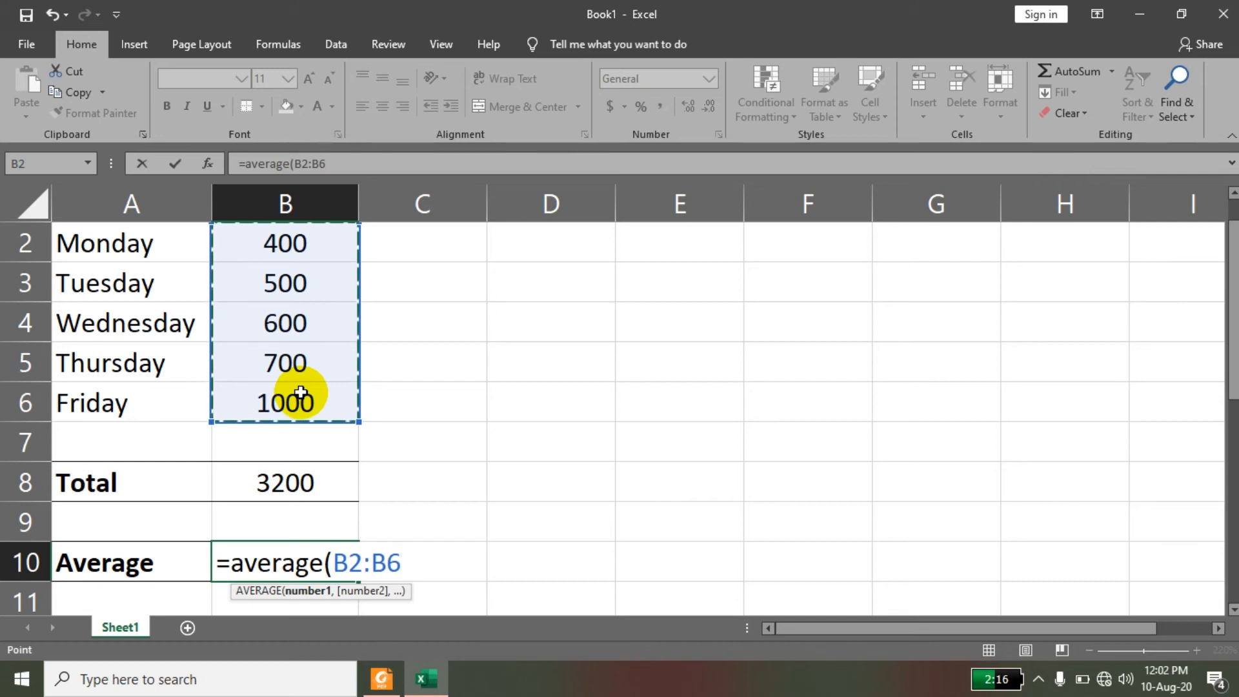
pyautogui.press('Return')
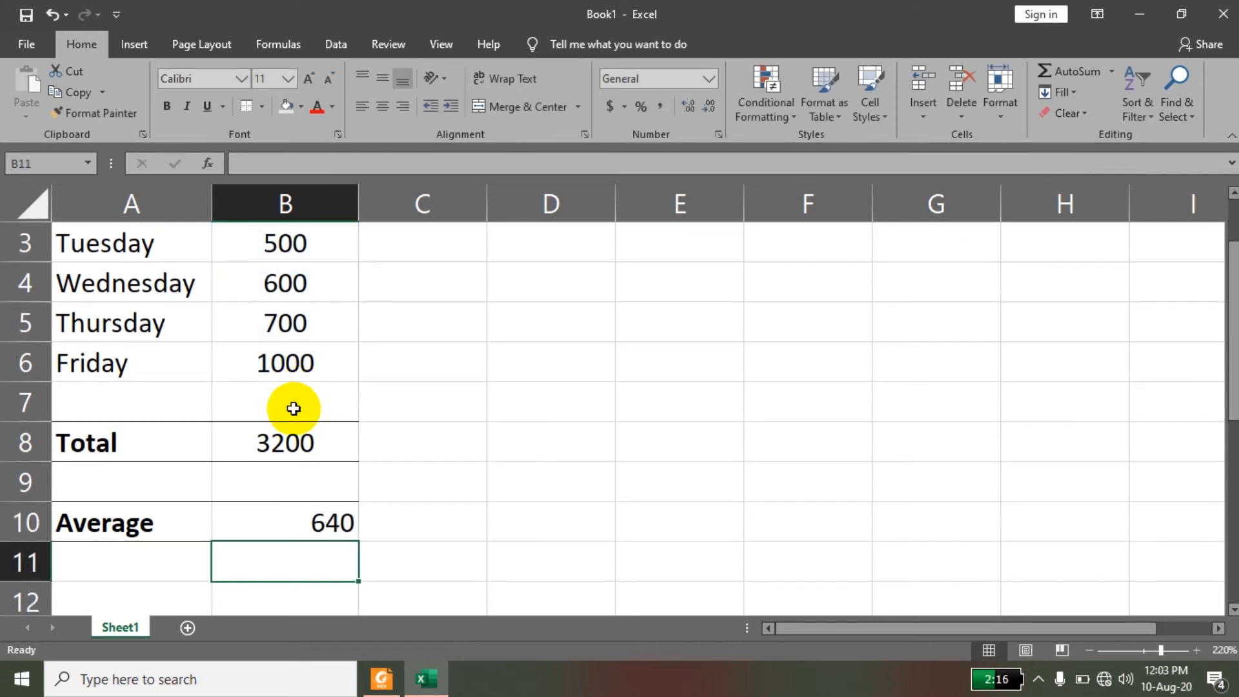
# Center the average value in B10 horizontally.
pyautogui.click(329, 518)
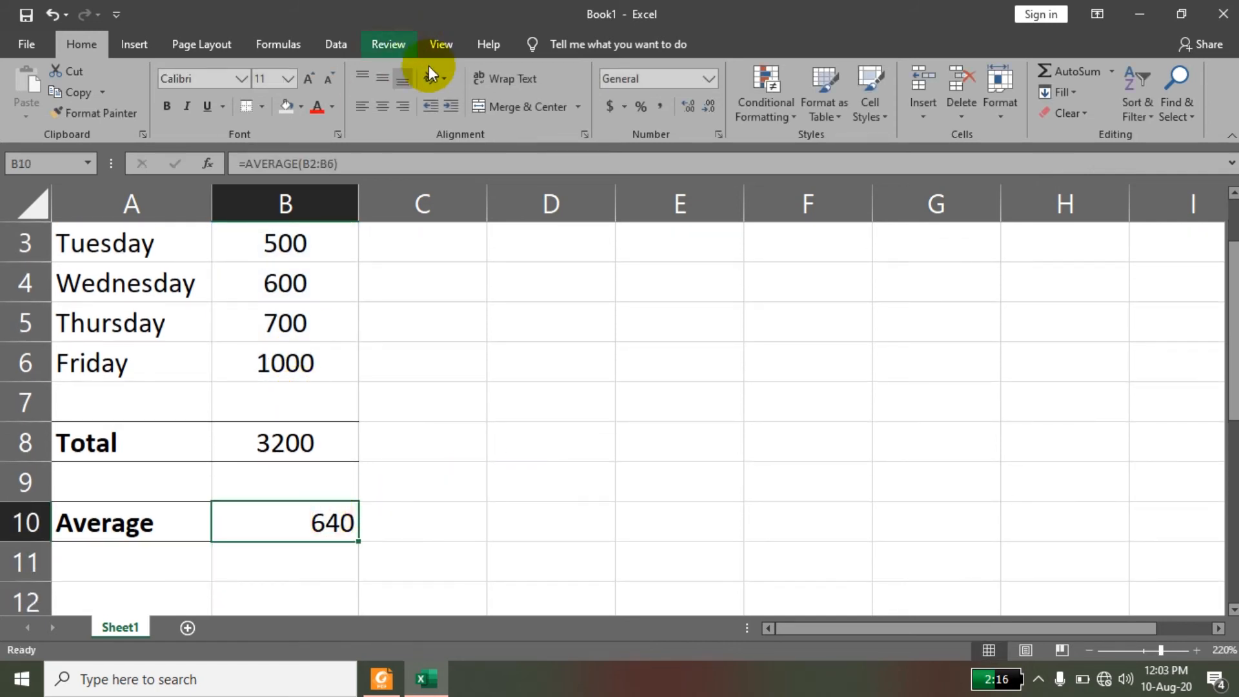
pyautogui.click(391, 109)
pyautogui.click(470, 430)
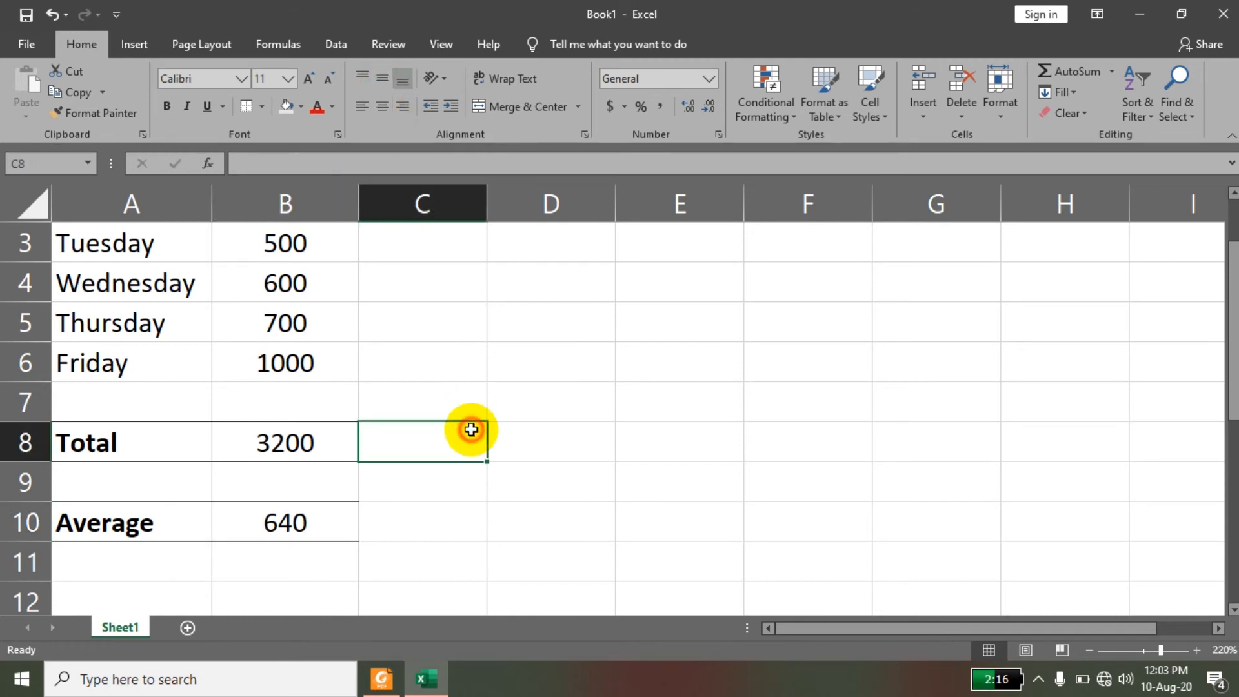
# Add the column heading Remarks in cell C1.
pyautogui.moveTo(1234, 366); pyautogui.dragTo(1234, 322)
pyautogui.click(446, 245)
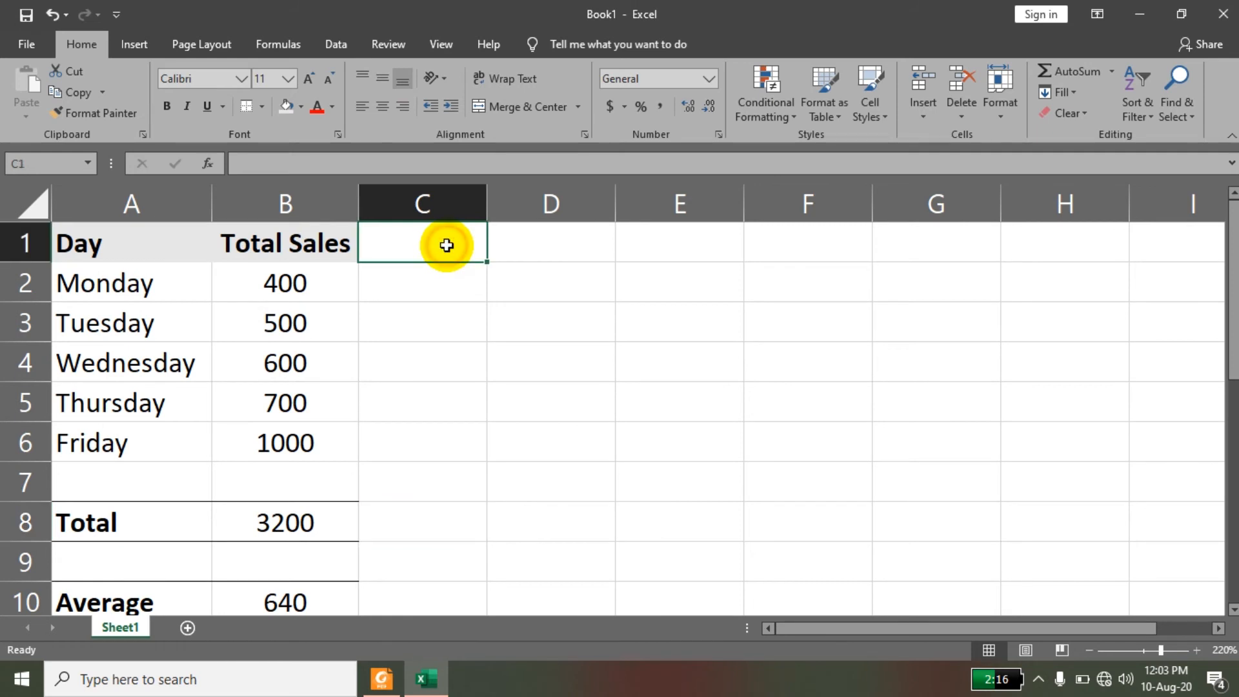
pyautogui.write('Remarks')
pyautogui.press('Return')
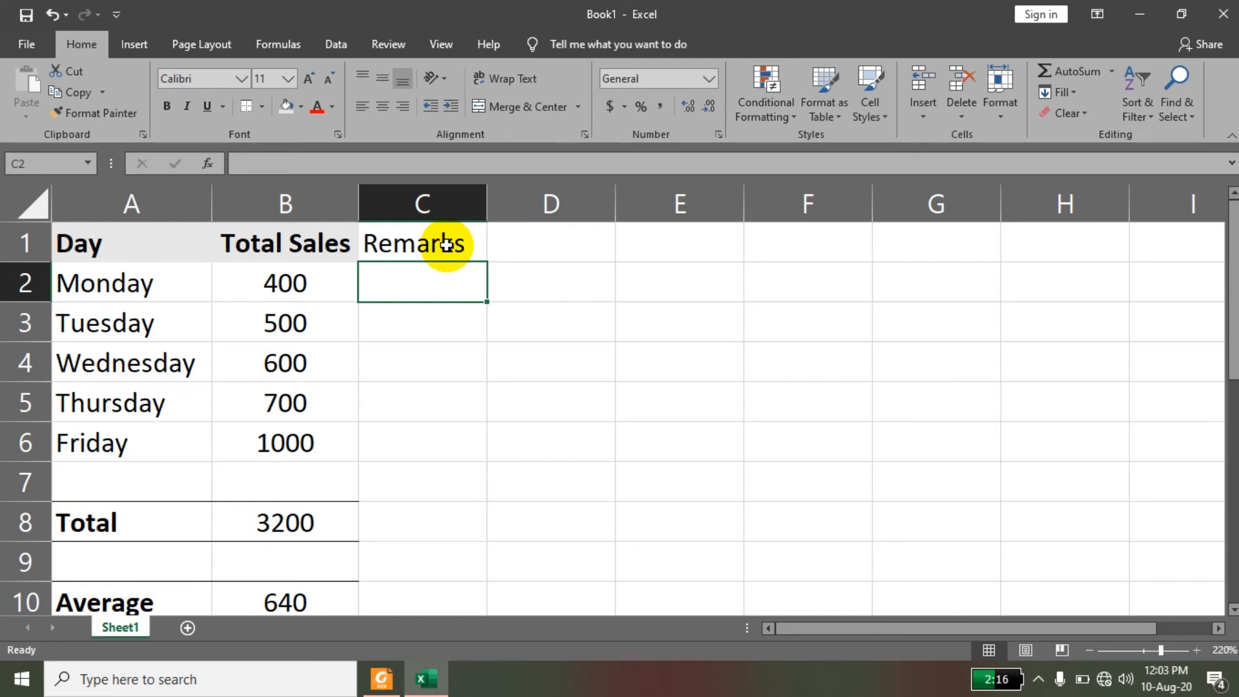
# Enter an IF formula in C2 that returns "Pass" when B2 is greater than 550 and "Fail" otherwise.
pyautogui.write('=id')
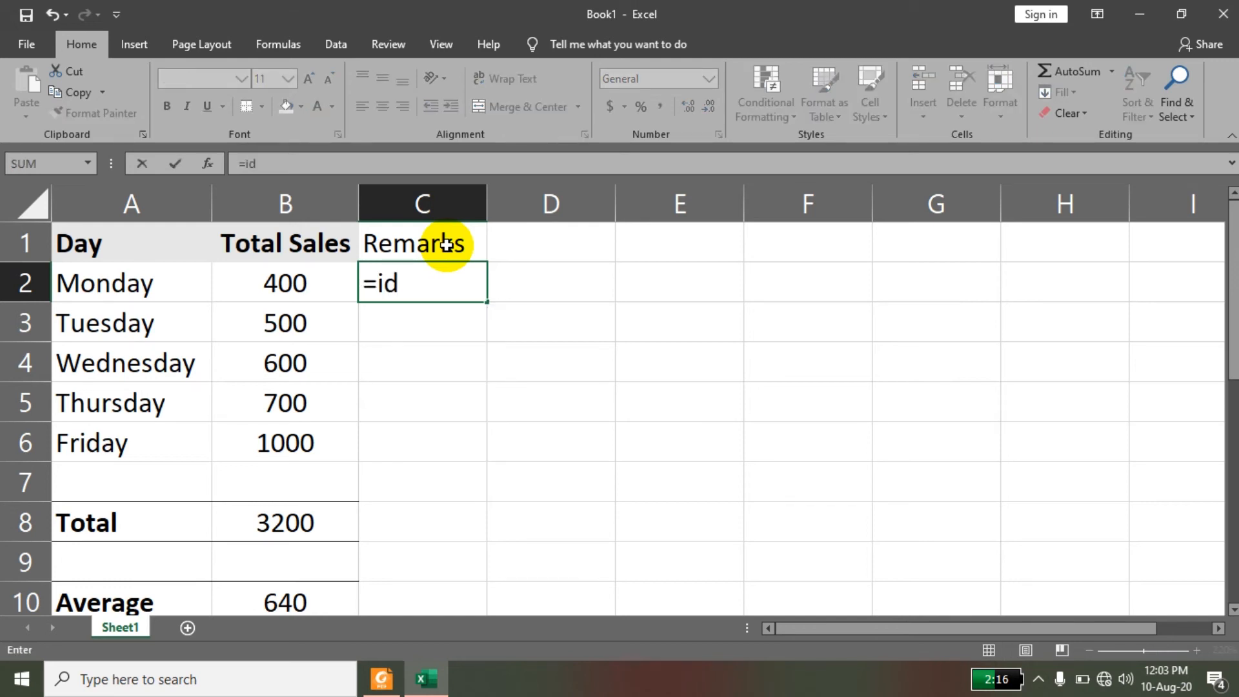
pyautogui.press('BackSpace')
pyautogui.write('f(')
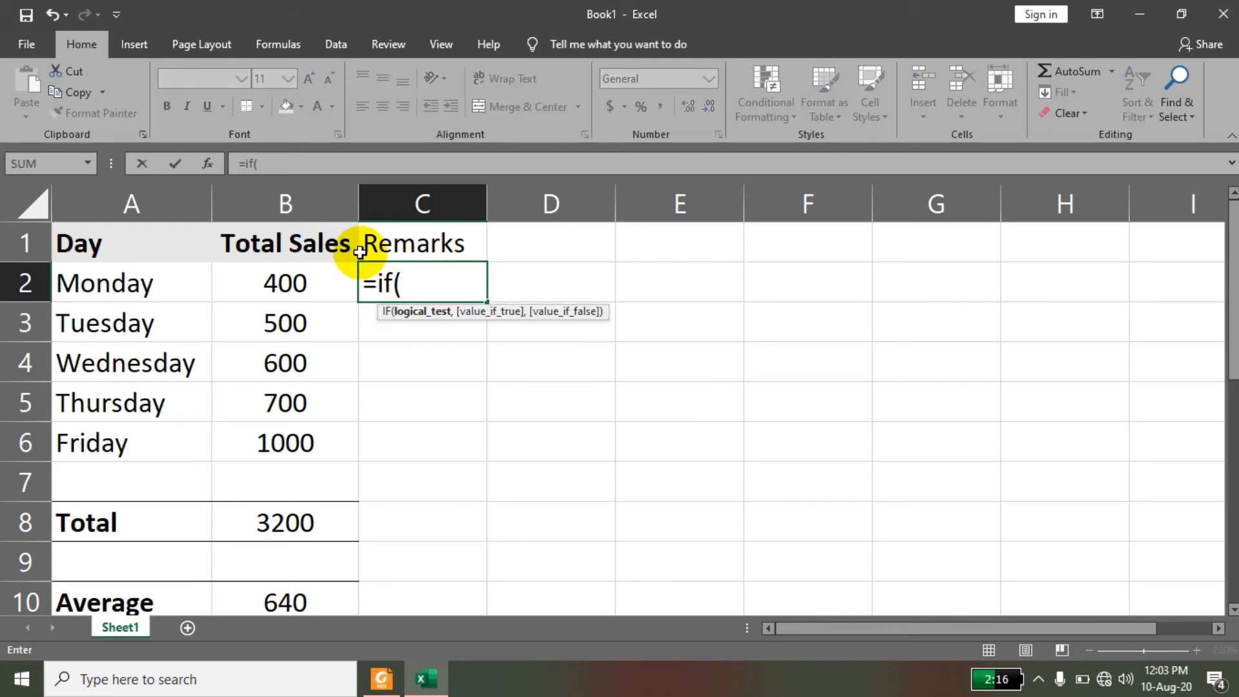
pyautogui.click(278, 286)
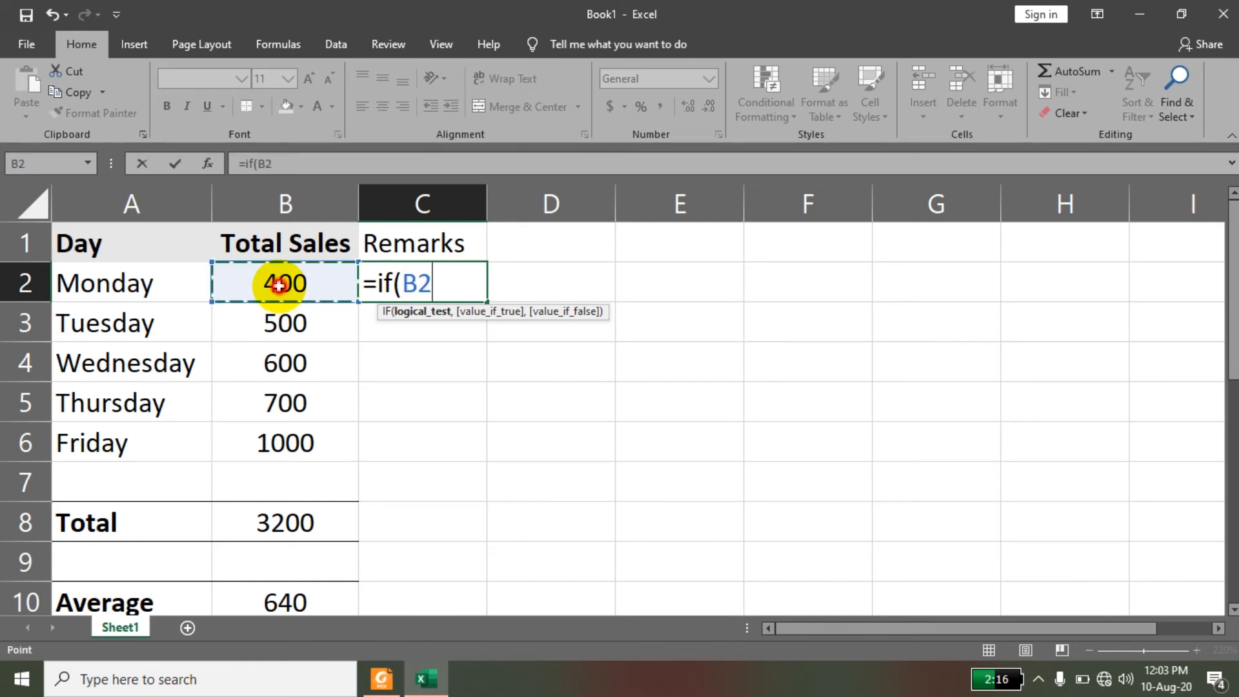
pyautogui.write('>')
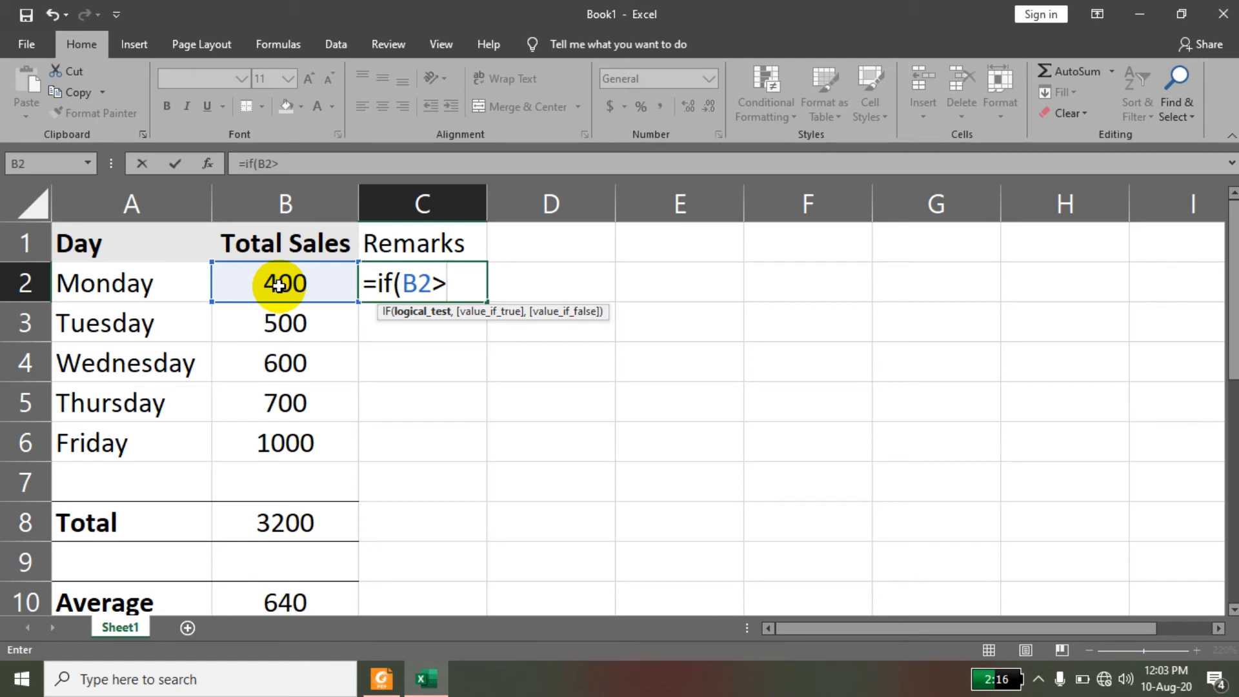
pyautogui.write('550')
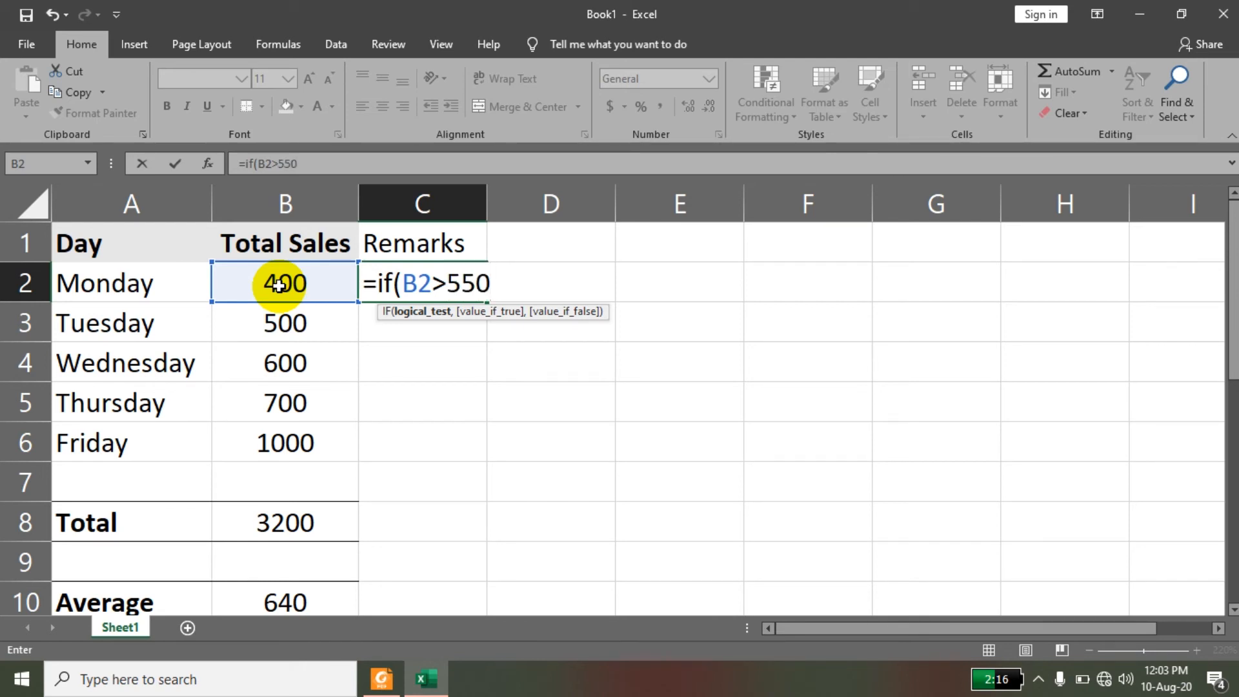
pyautogui.write(',"P')
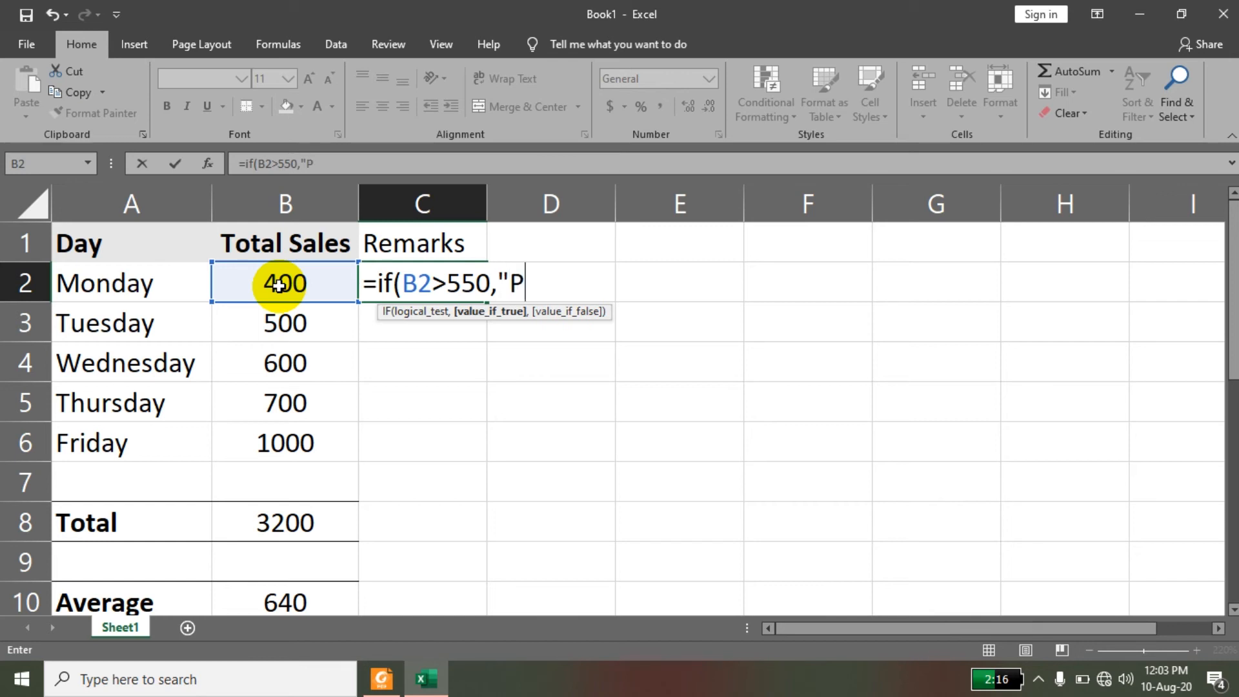
pyautogui.write('ass",F')
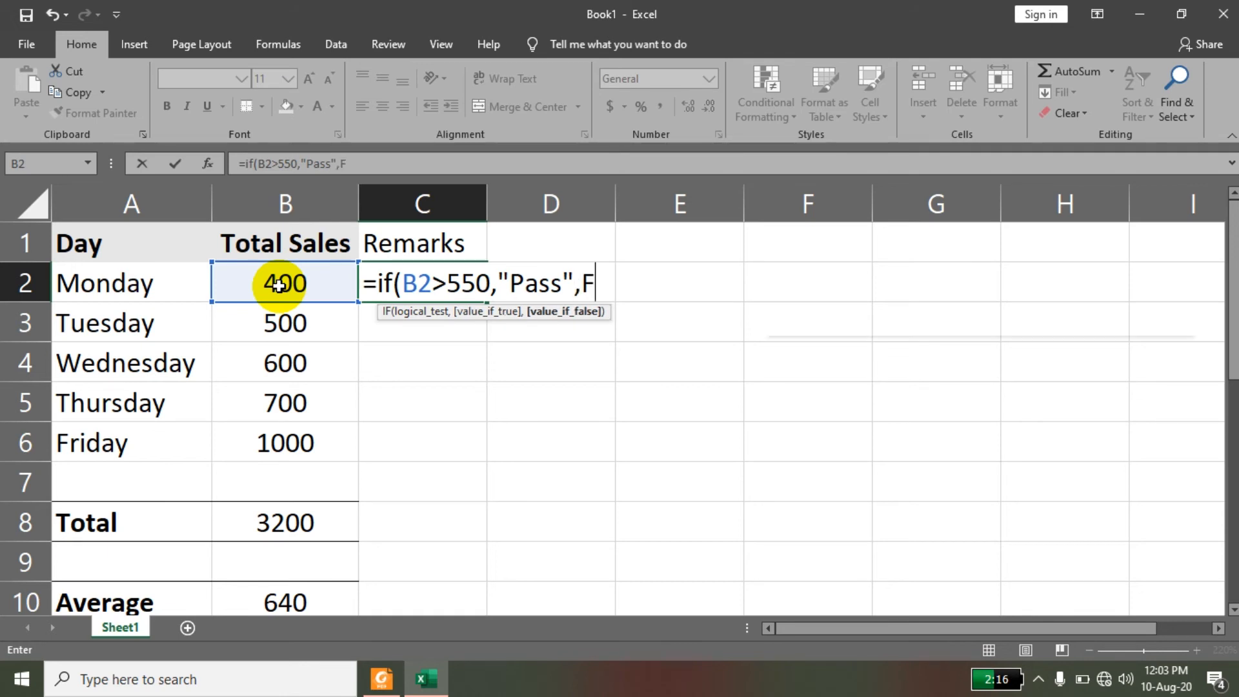
pyautogui.write('ail')
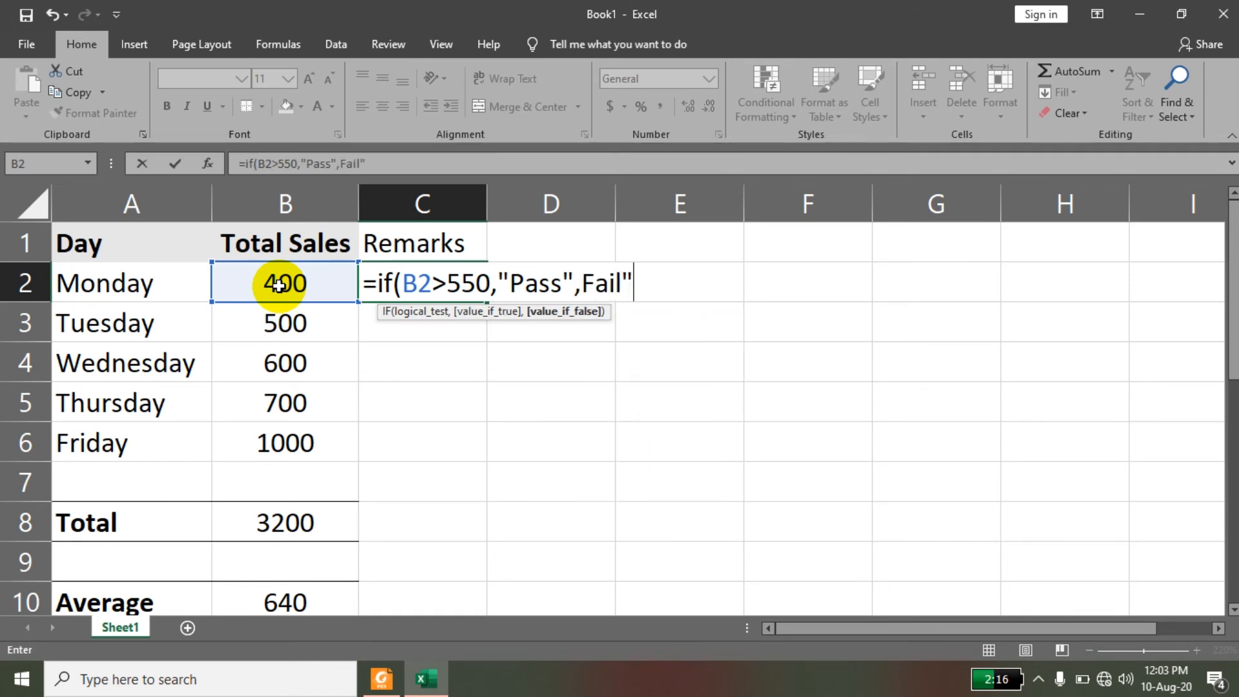
pyautogui.write('"')
pyautogui.press('Return')
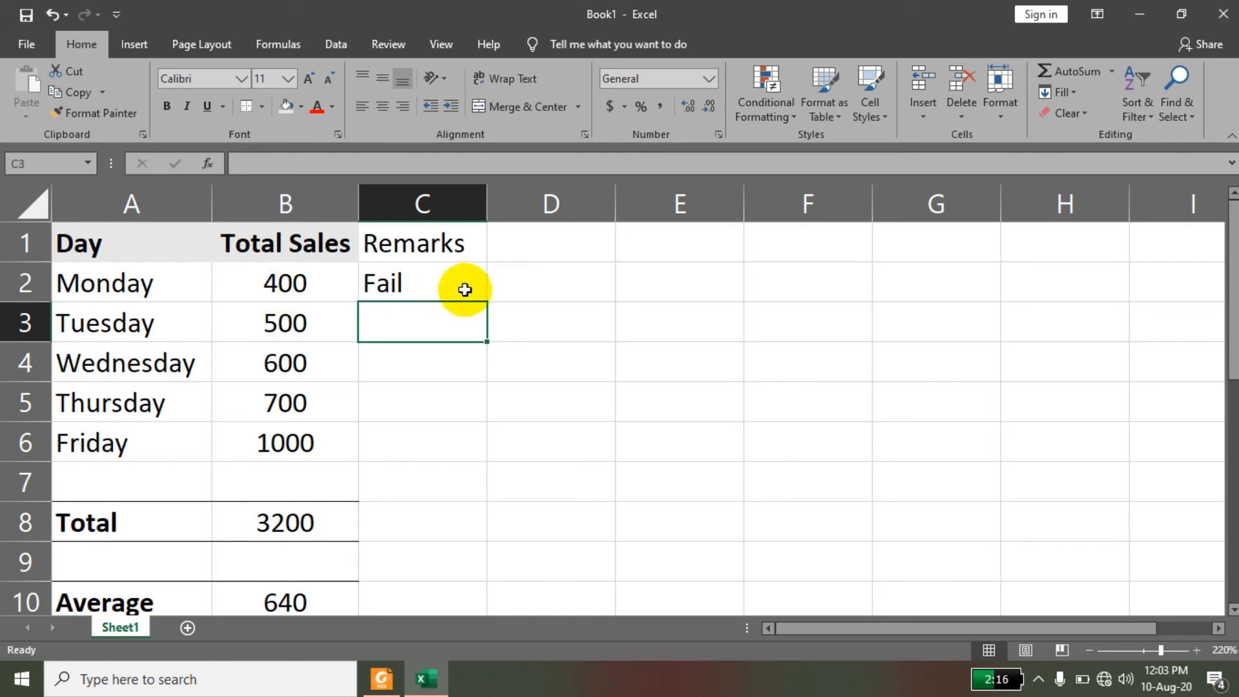
# Fill the IF formula from C2 down through C6.
pyautogui.click(428, 280)
pyautogui.moveTo(487, 300); pyautogui.dragTo(476, 448)
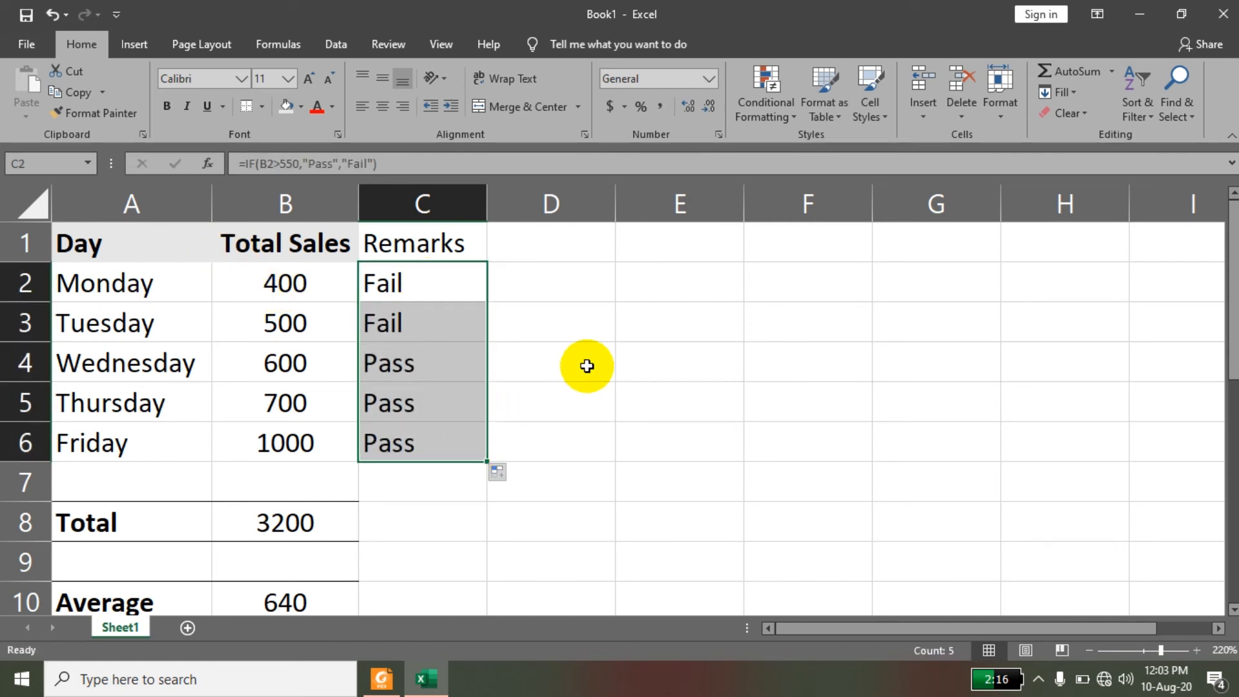
# Clear the remark formulas from cells C2:C6.
pyautogui.click(450, 283)
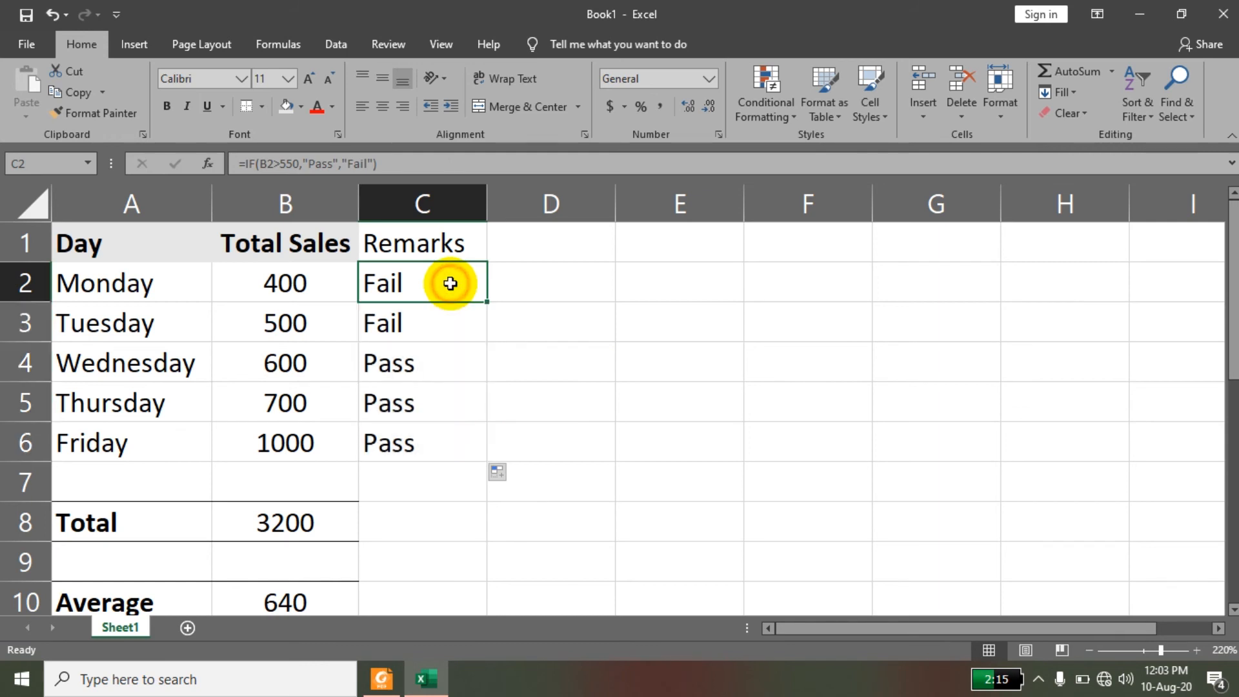
pyautogui.hotkey('ctrl', 'a')
pyautogui.moveTo(450, 283); pyautogui.dragTo(422, 449)
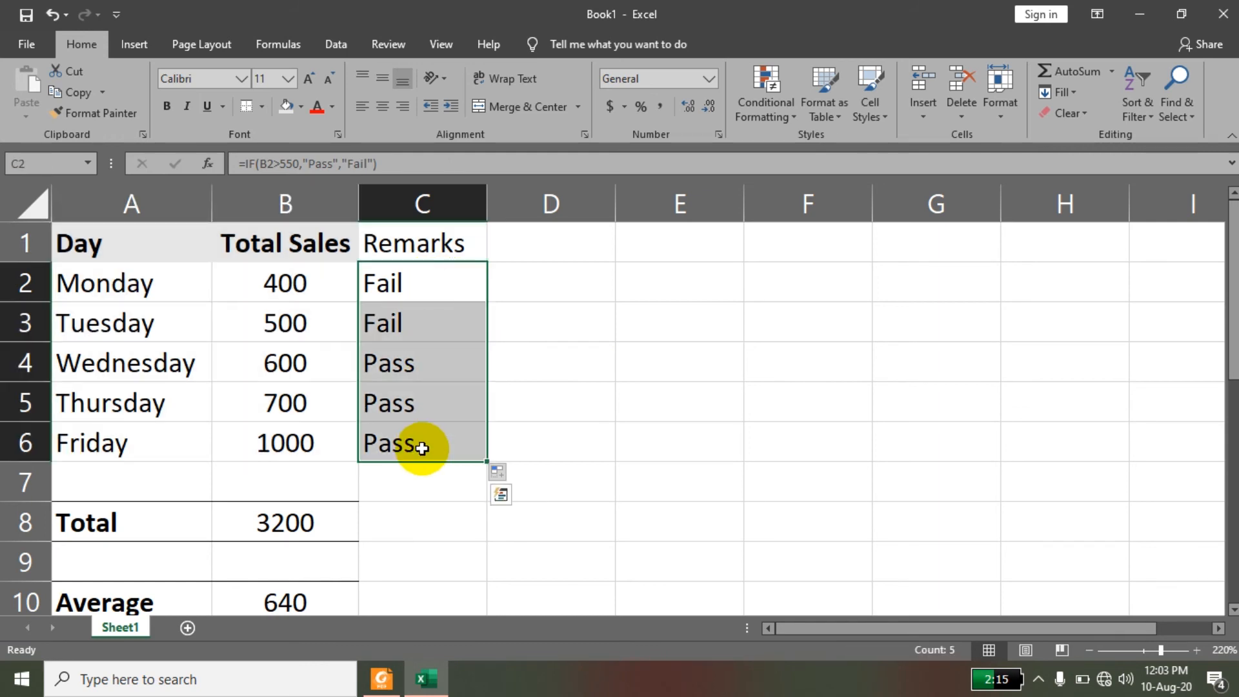
pyautogui.press('Delete')
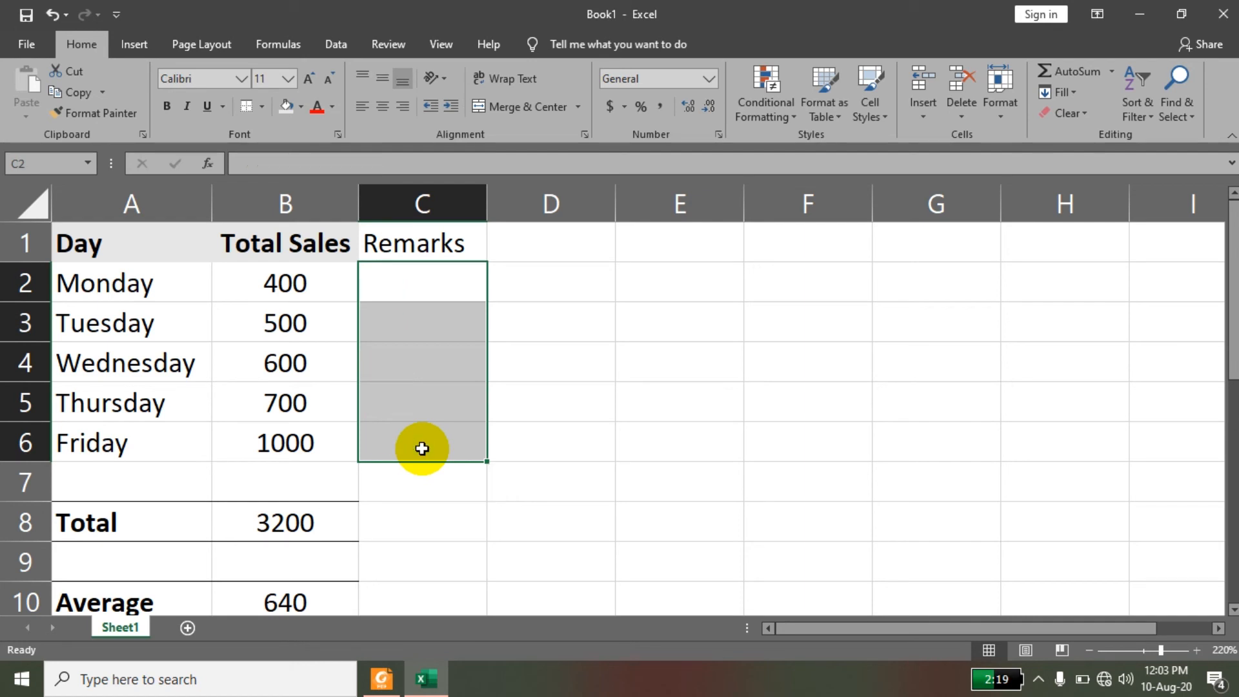
# Insert the logical IF function in C2 through its arguments dialog, with B2>550 as the logical test.
pyautogui.click(267, 47)
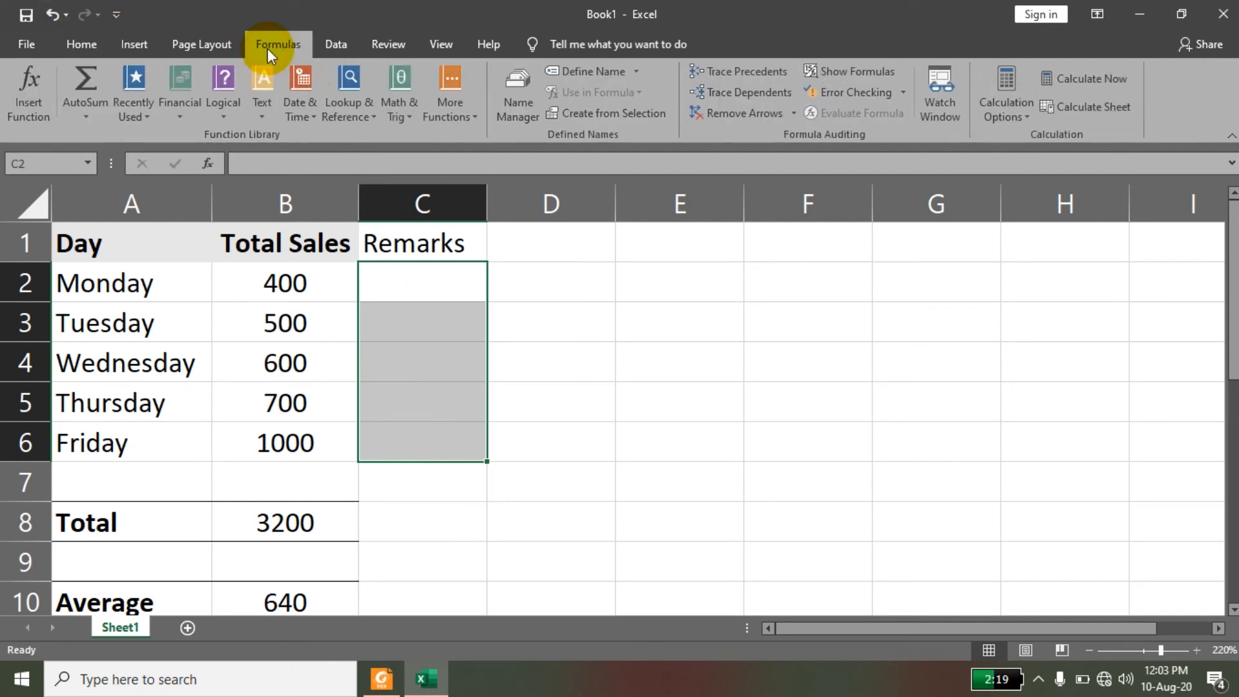
pyautogui.click(429, 282)
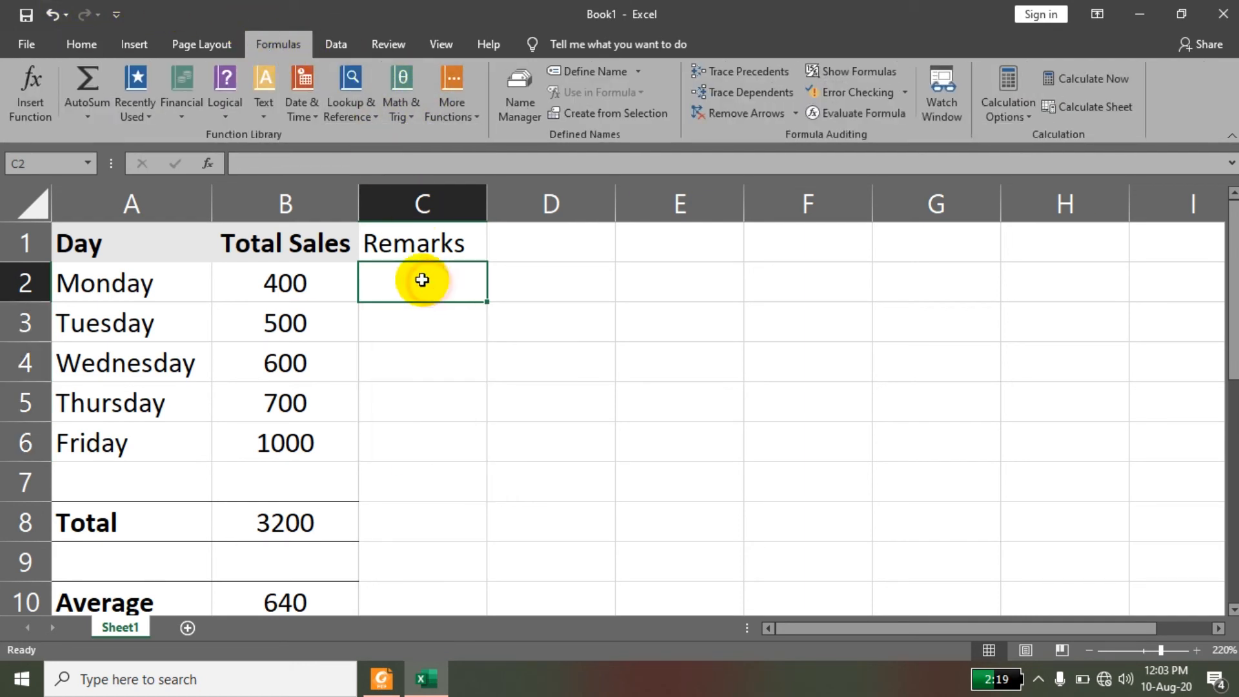
pyautogui.click(225, 92)
pyautogui.click(244, 182)
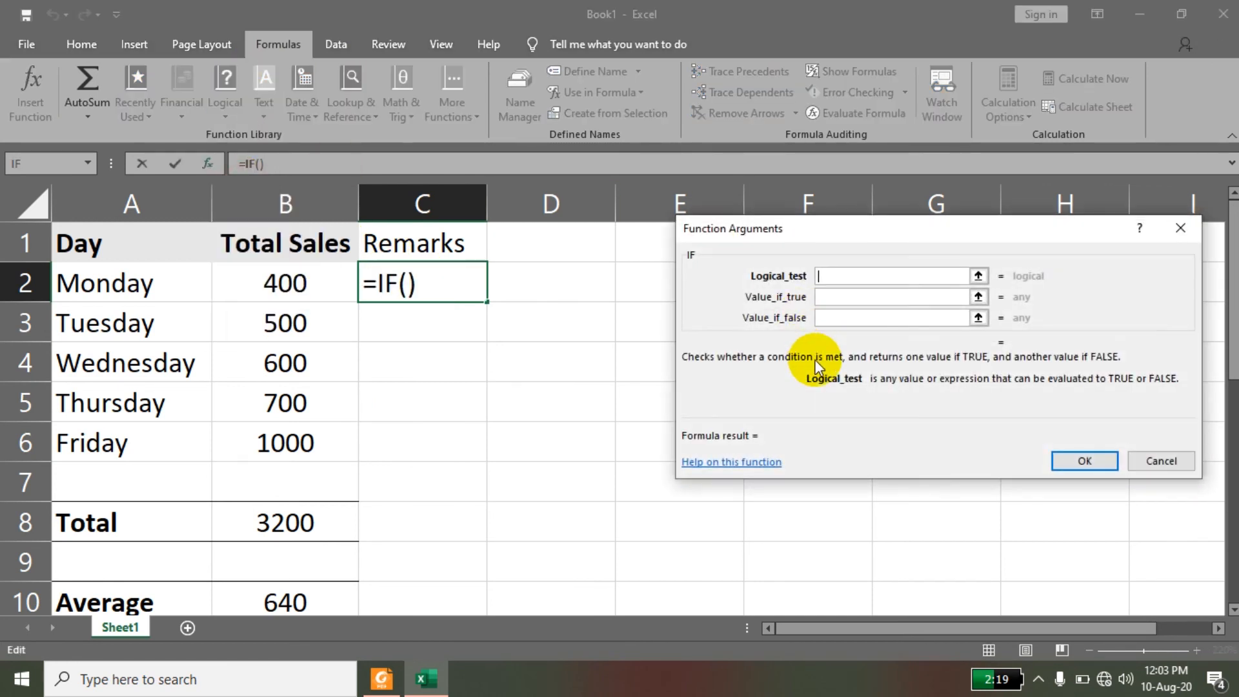
pyautogui.click(317, 288)
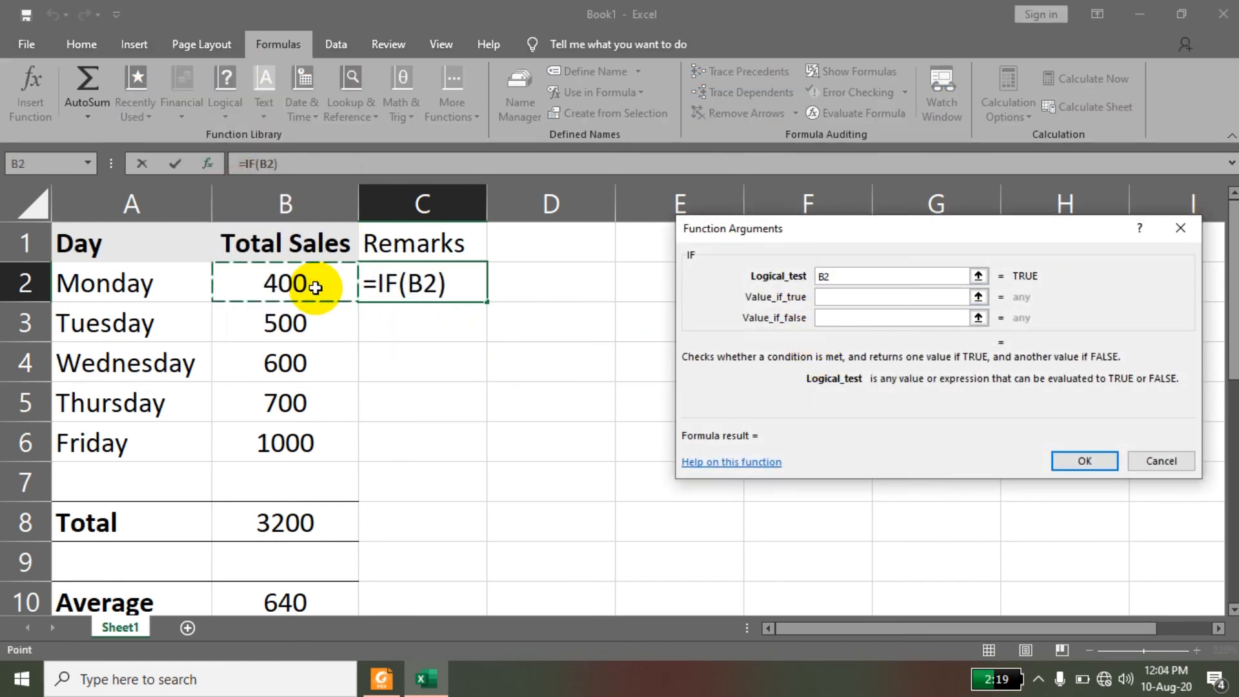
pyautogui.write('>550')
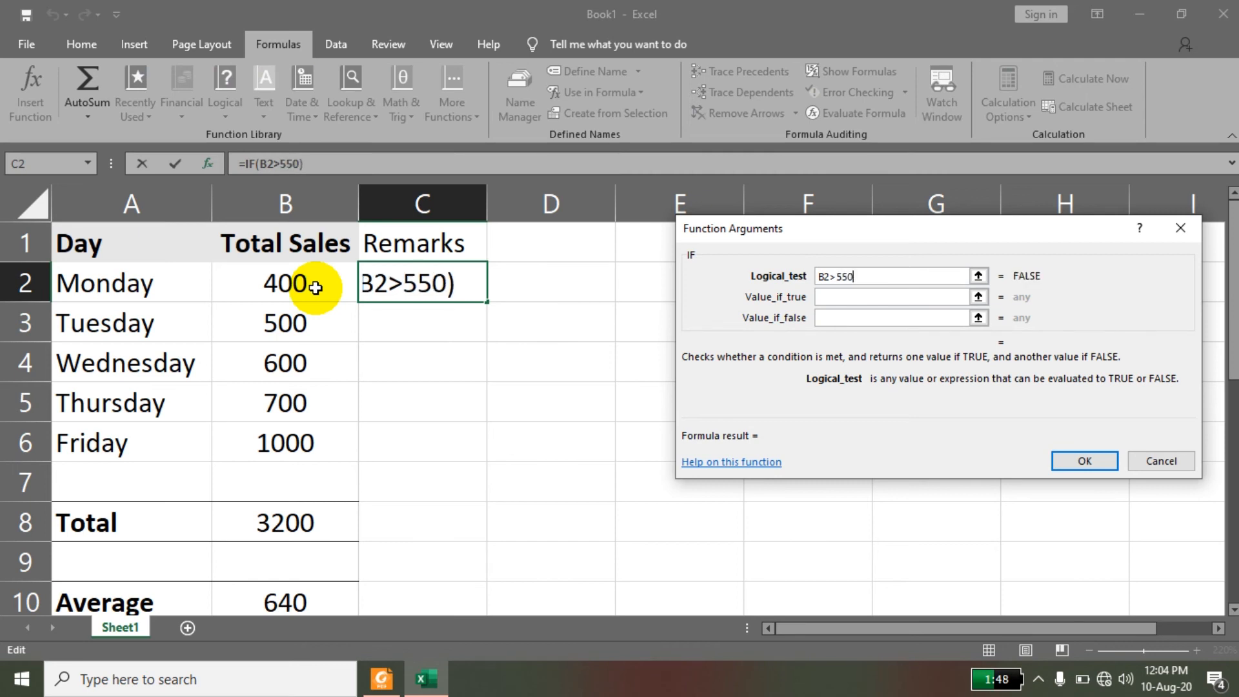
# Set the IF function's true value to PASS and its false value to FAIL, and confirm the formula.
pyautogui.click(828, 297)
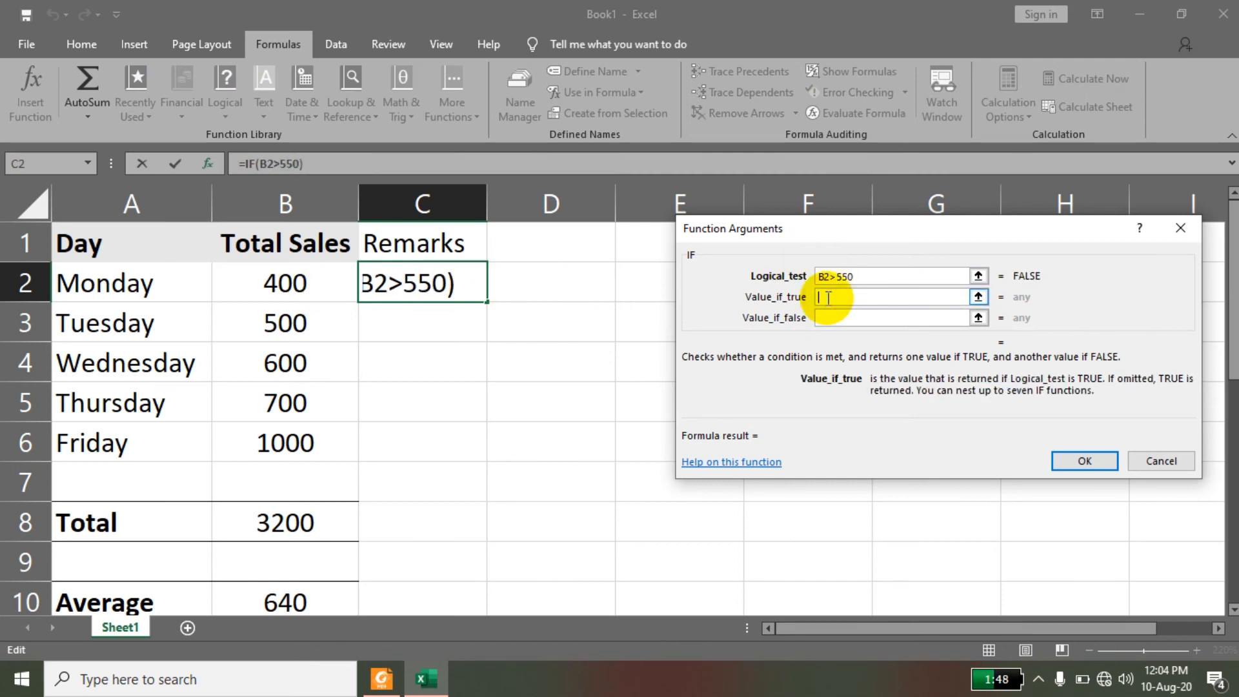
pyautogui.write('p')
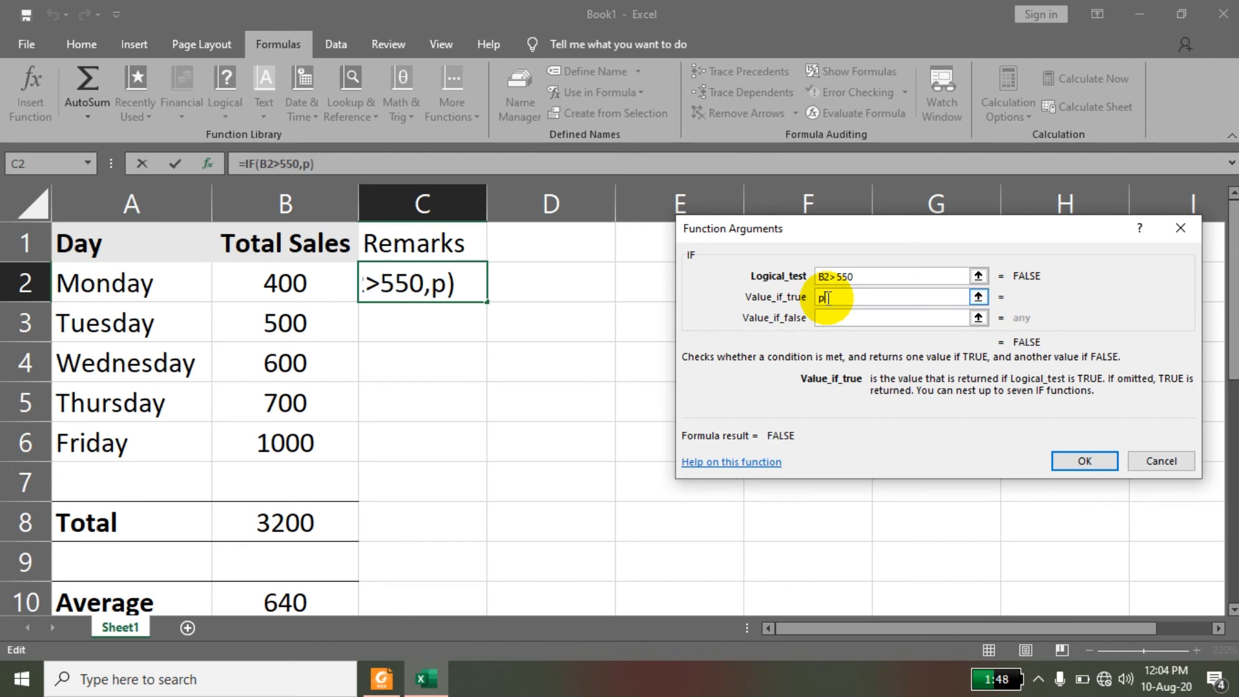
pyautogui.press('BackSpace')
pyautogui.write('PA')
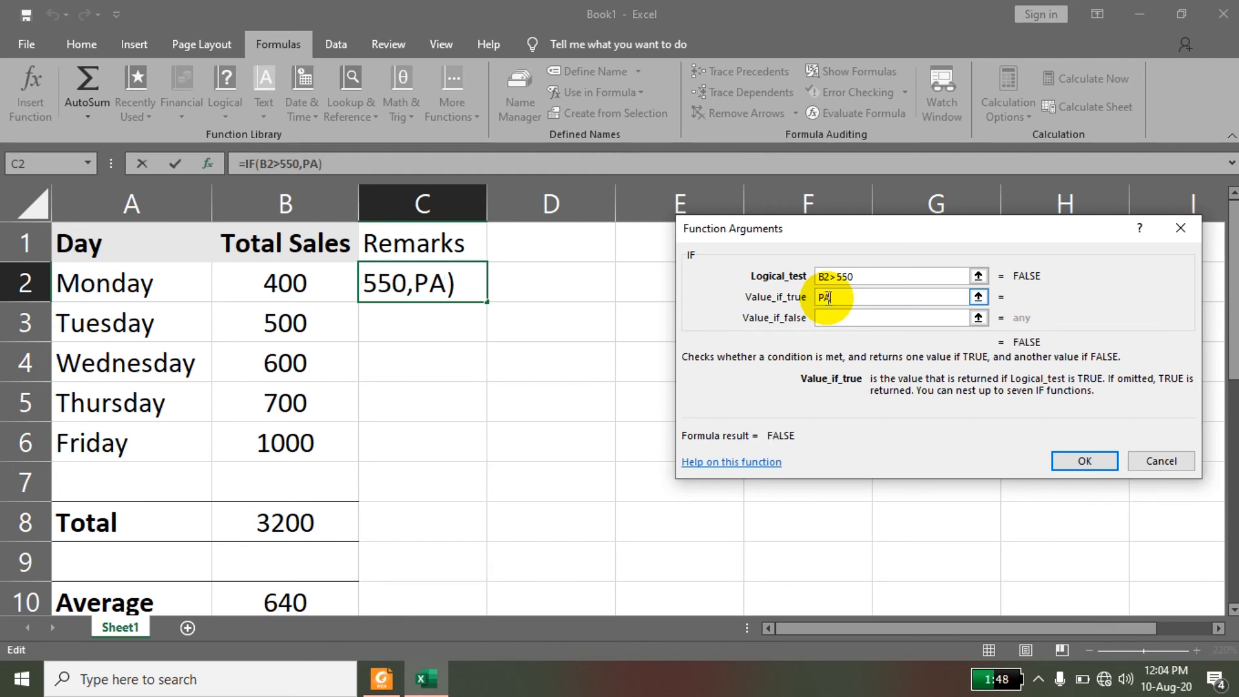
pyautogui.click(836, 318)
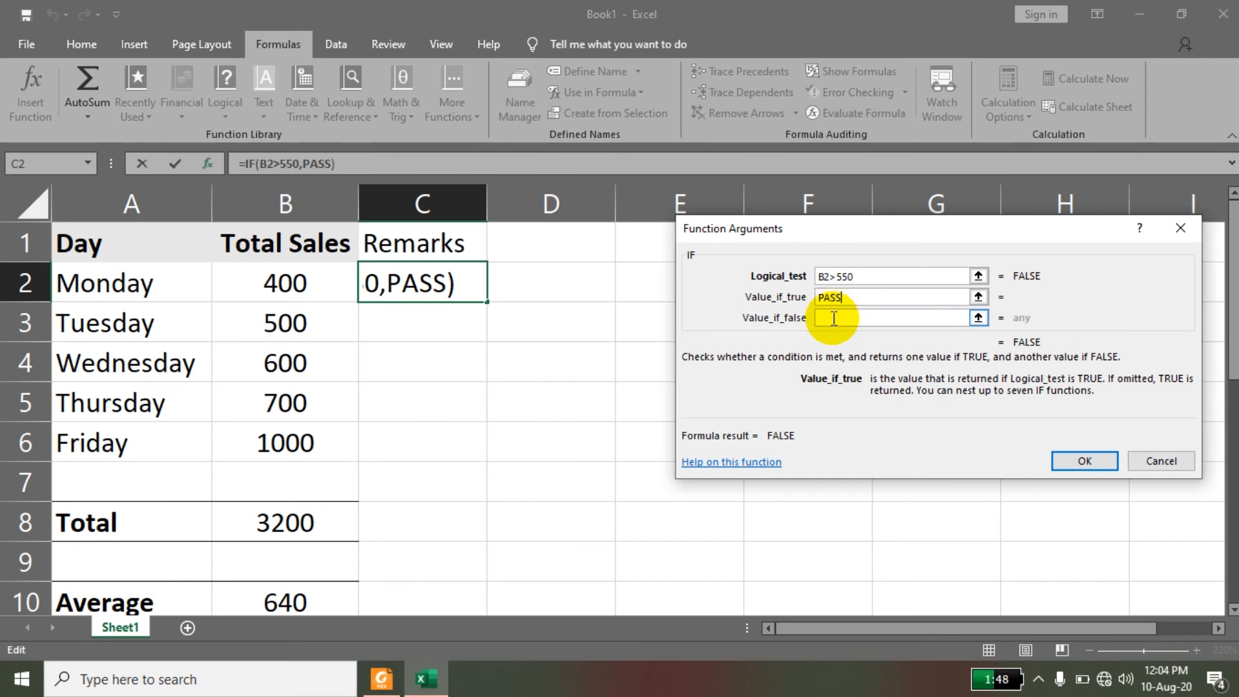
pyautogui.click(834, 318)
pyautogui.write('FAIL')
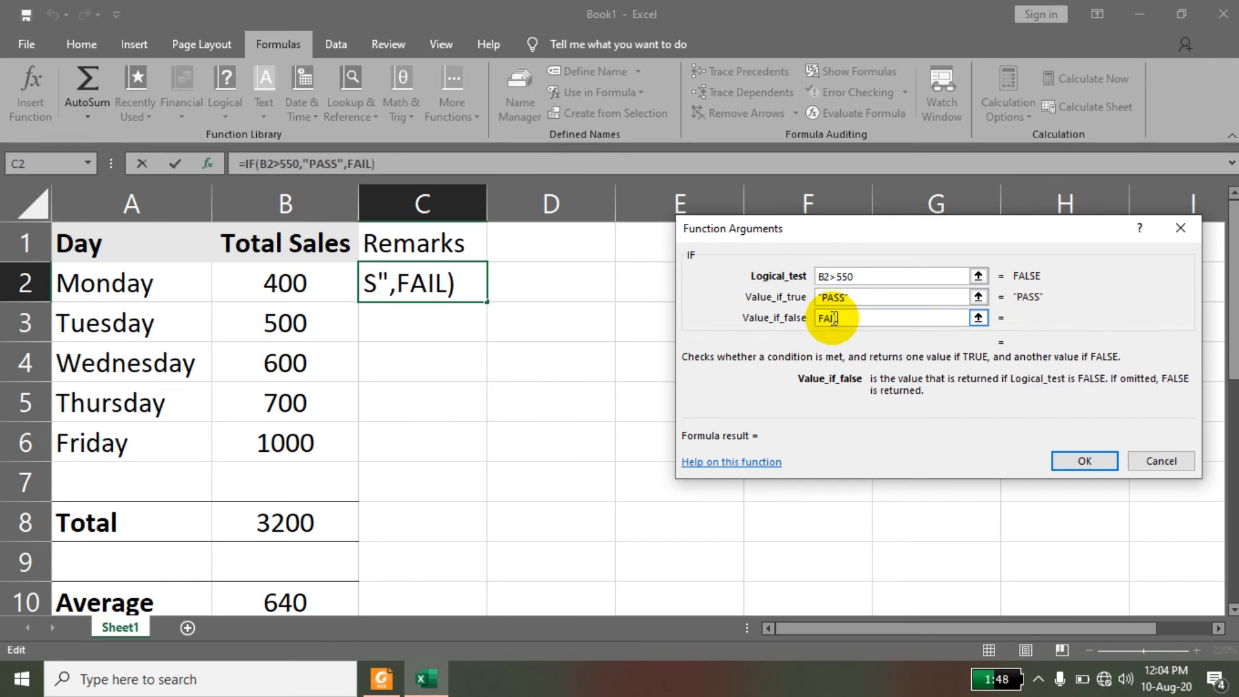
pyautogui.click(1090, 455)
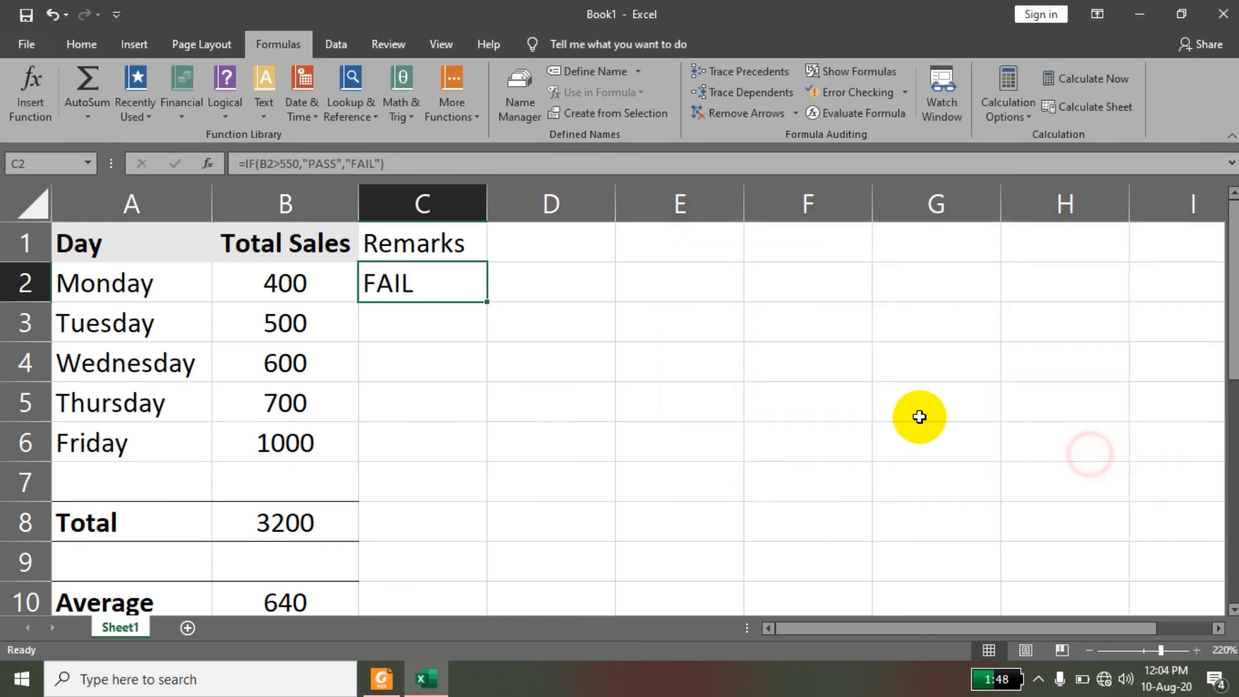
# Fill the IF formula from C2 down through C6 and center the remarks horizontally and vertically.
pyautogui.moveTo(488, 303); pyautogui.dragTo(485, 457)
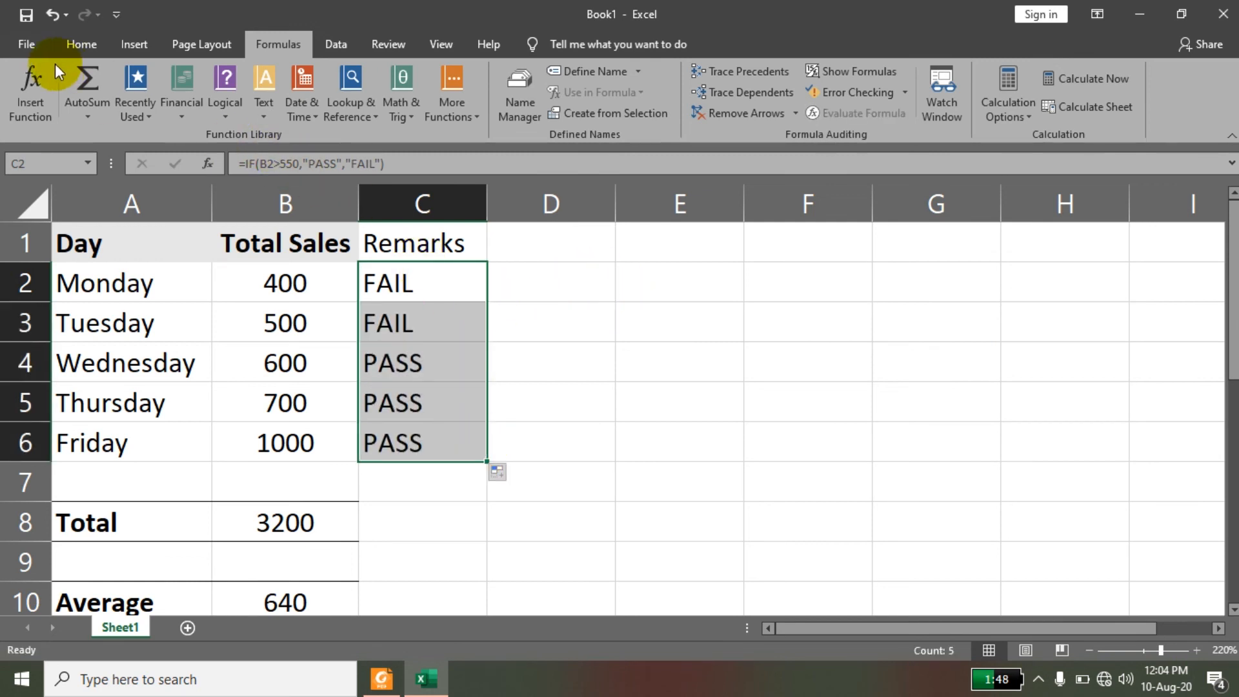
pyautogui.click(38, 42)
pyautogui.click(36, 41)
pyautogui.click(78, 44)
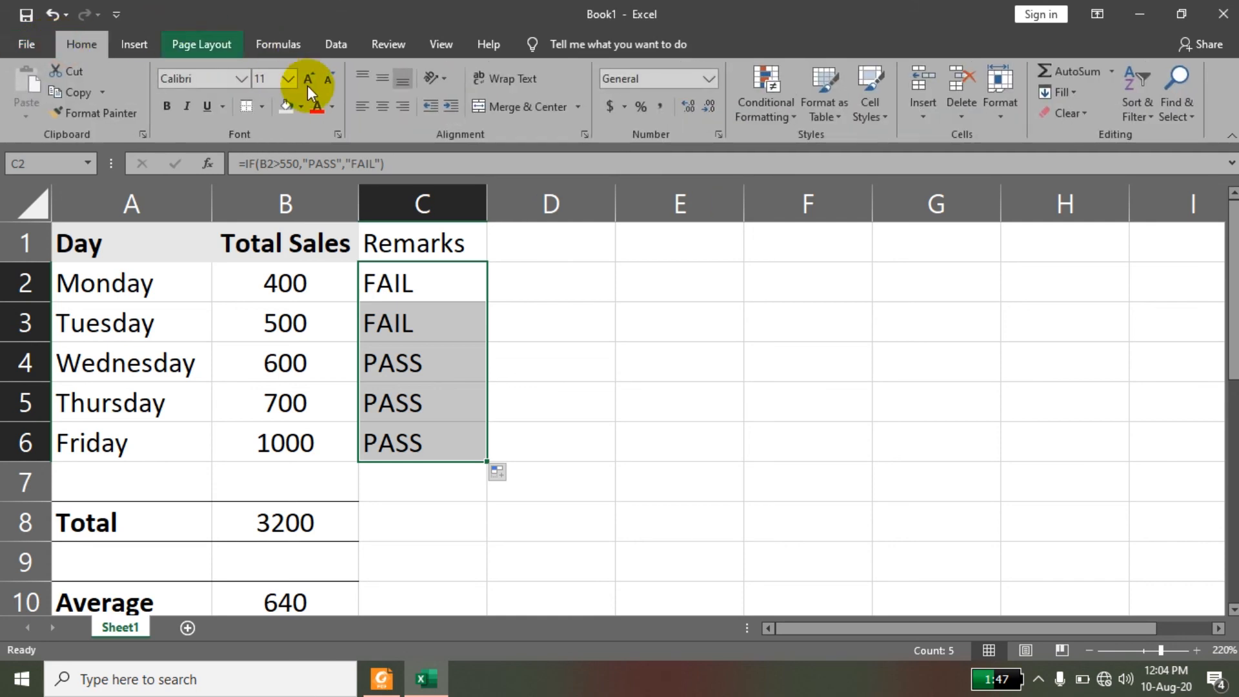
pyautogui.click(389, 102)
pyautogui.click(386, 82)
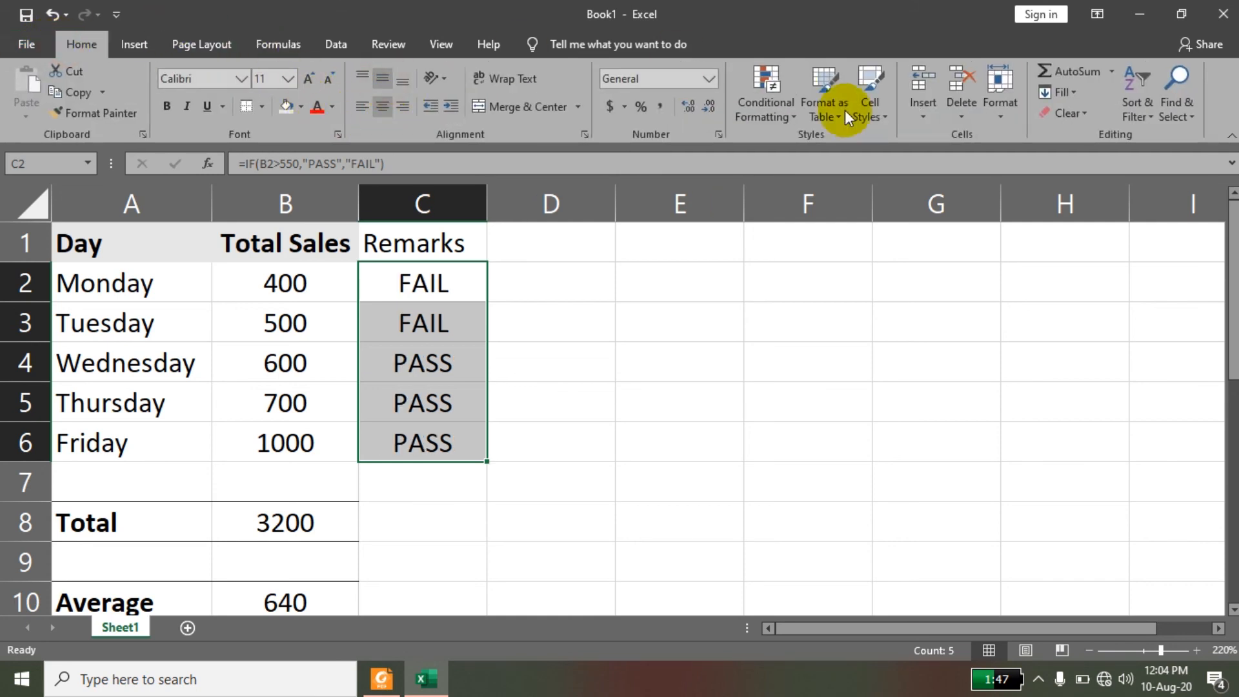
# Add a text-contains highlight rule to C2:C6 that formats "fail" with Light Red Fill with Dark Red Text.
pyautogui.click(762, 111)
pyautogui.moveTo(816, 150)
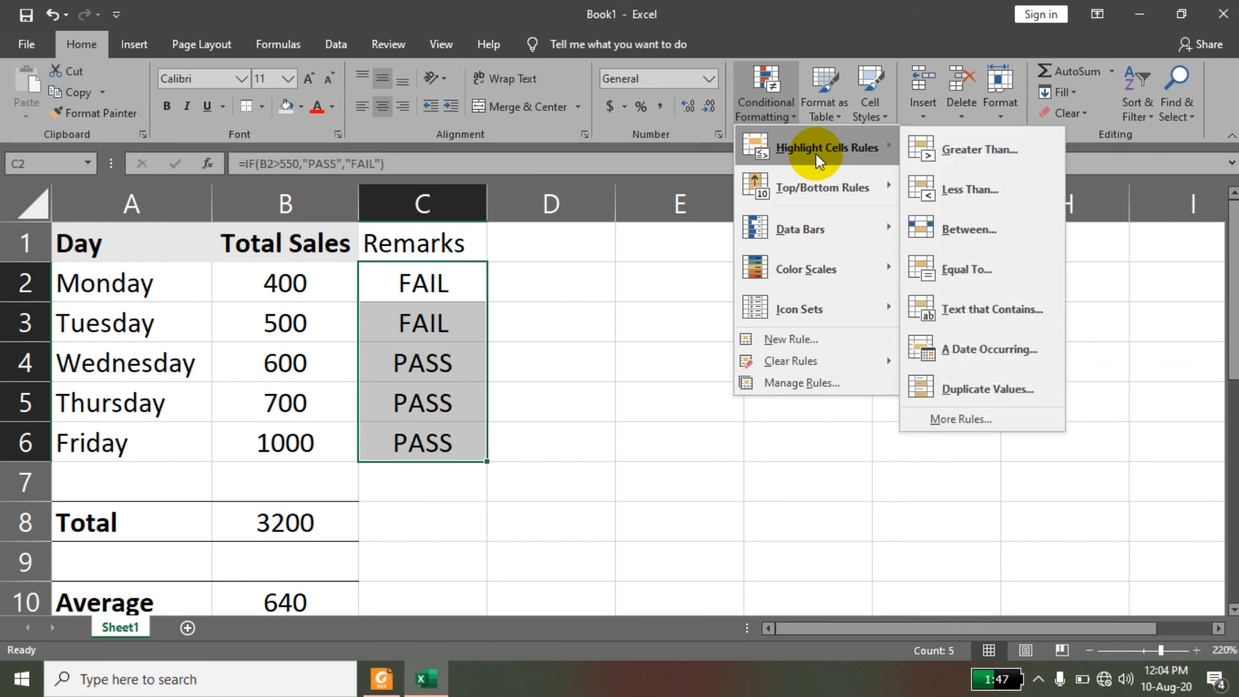
pyautogui.click(961, 308)
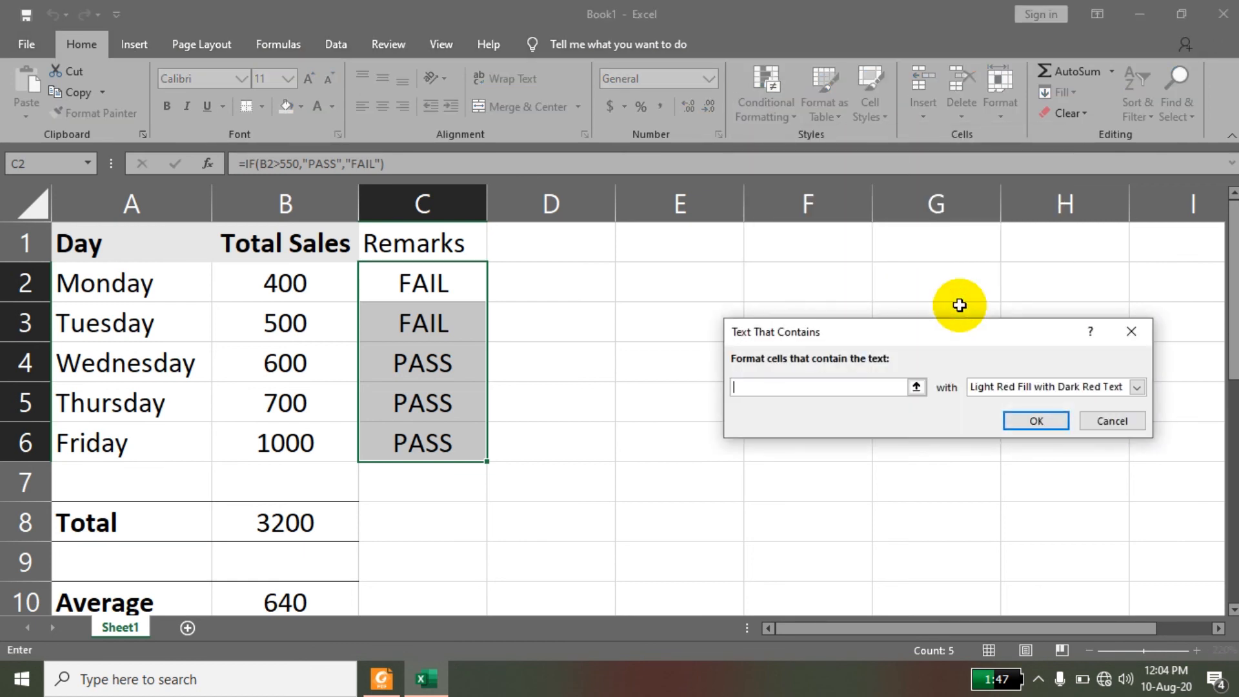
pyautogui.write('fail')
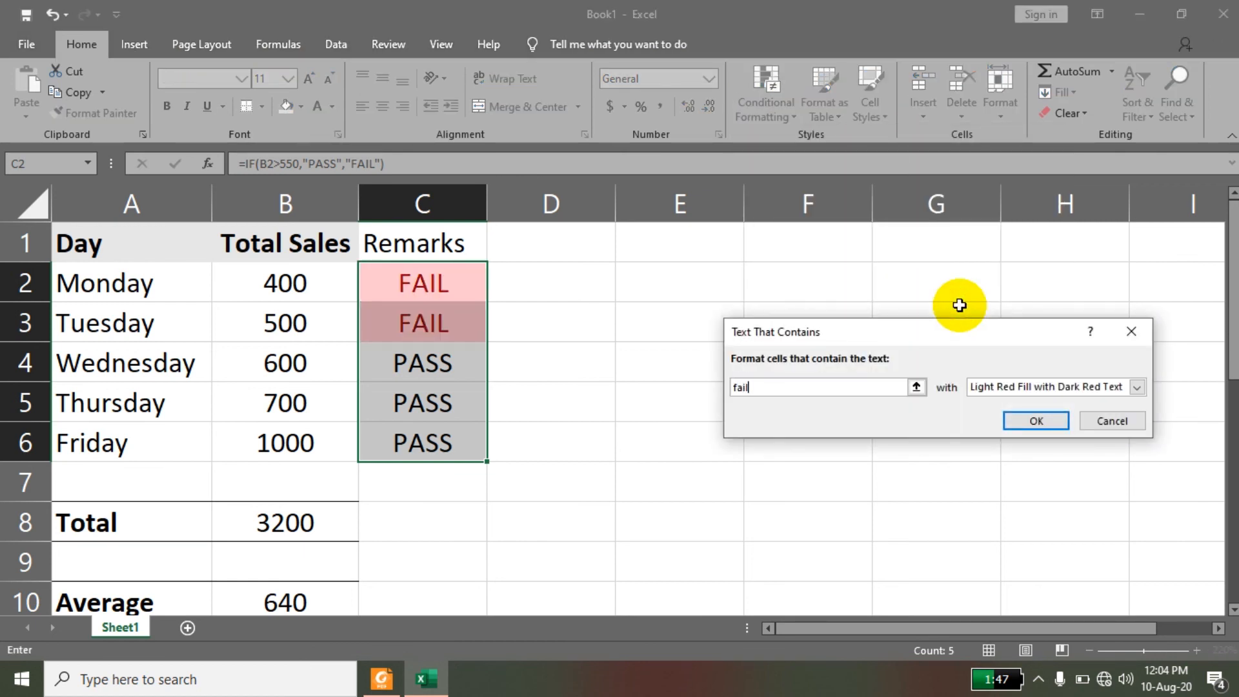
pyautogui.press('Return')
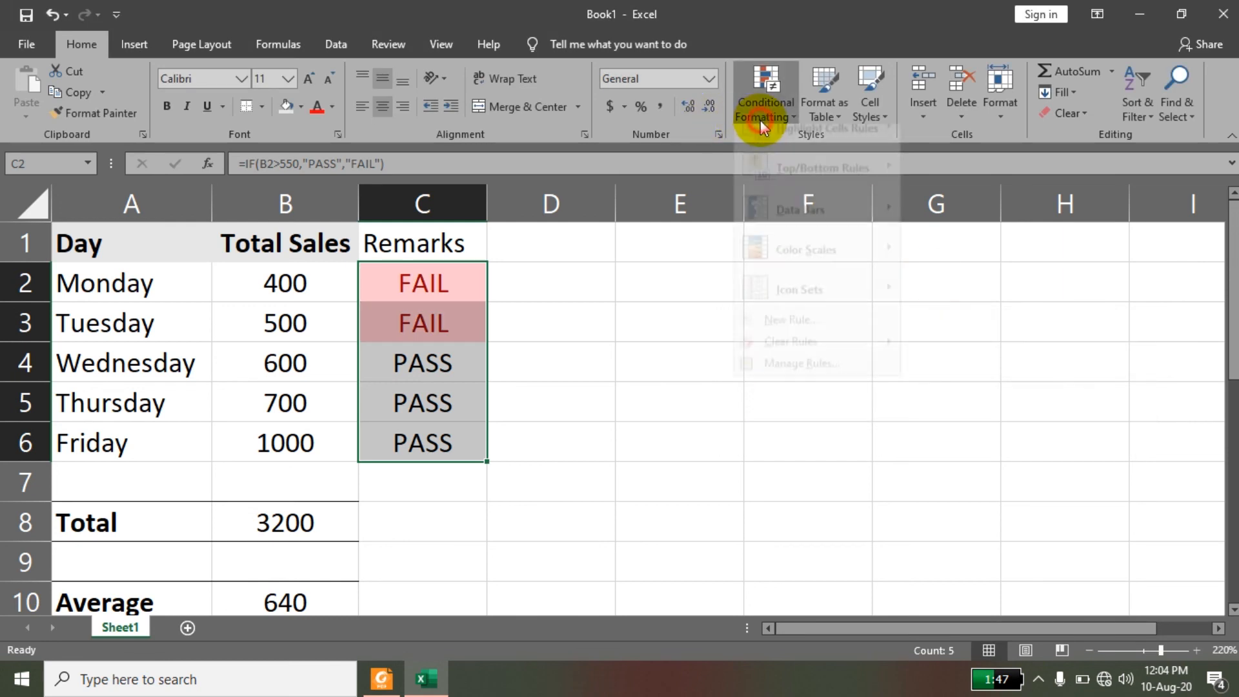
# Add a text-contains highlight rule to C2:C6 that formats "pass" with Green Fill with Dark Green Text.
pyautogui.click(762, 116)
pyautogui.moveTo(845, 153)
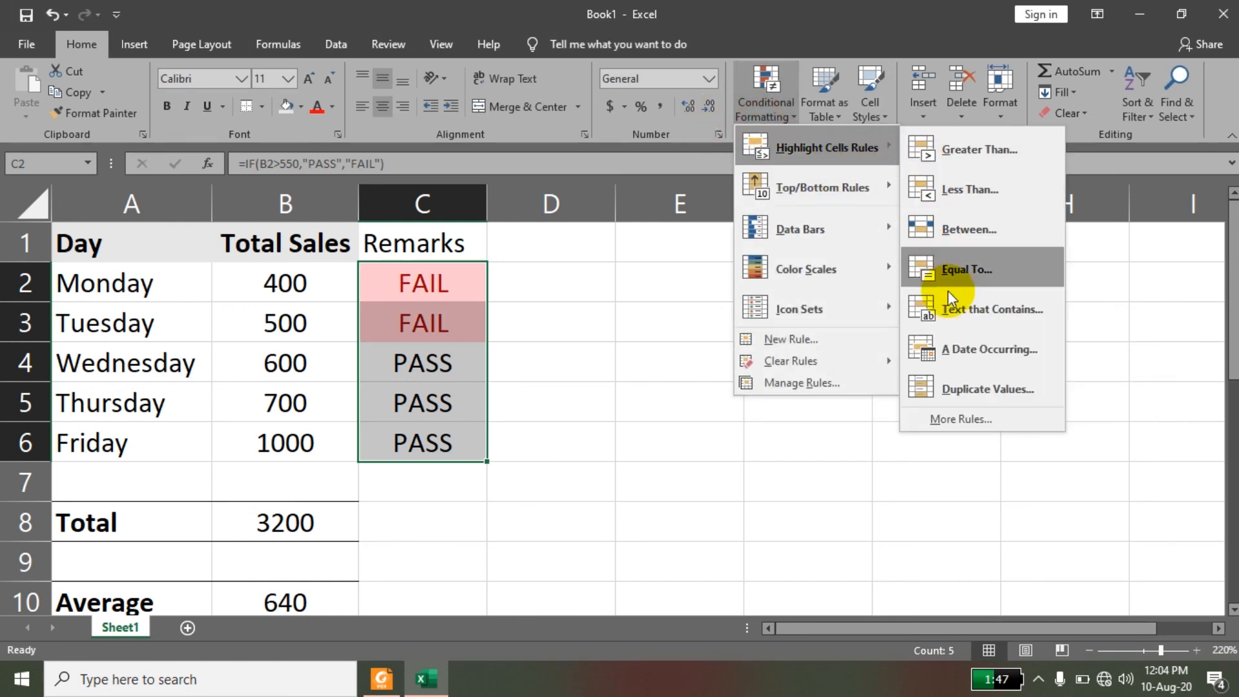
pyautogui.click(949, 322)
pyautogui.write('pass')
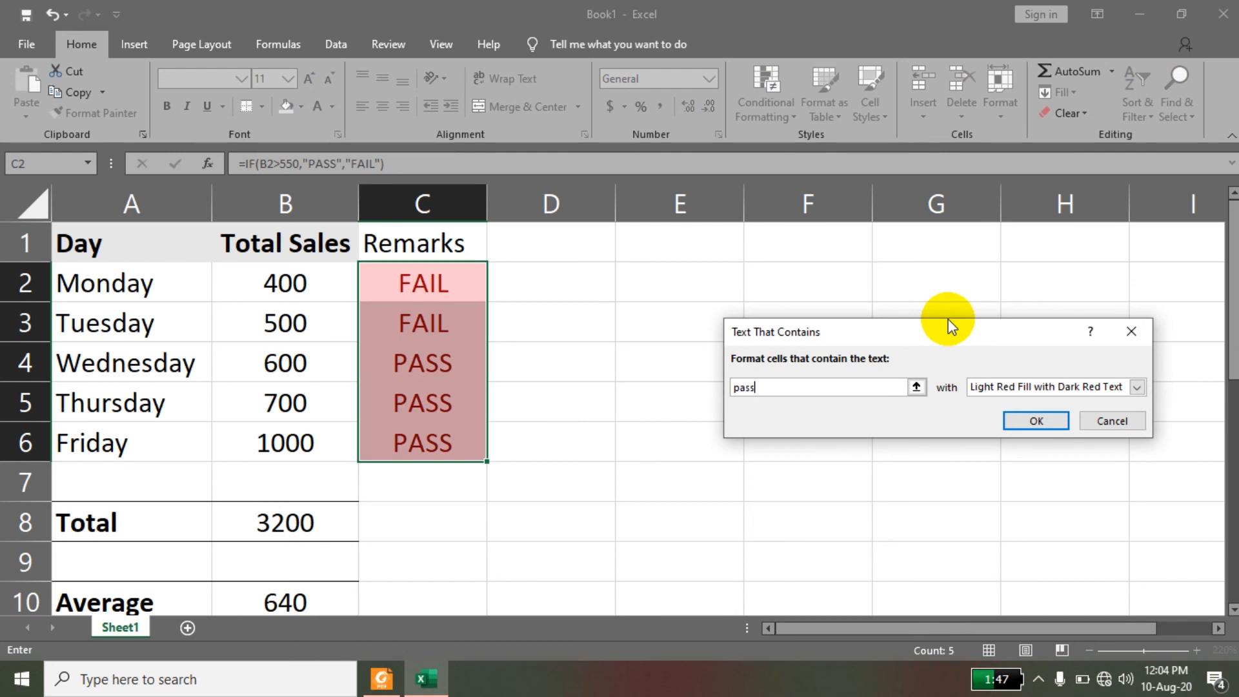
pyautogui.click(1027, 387)
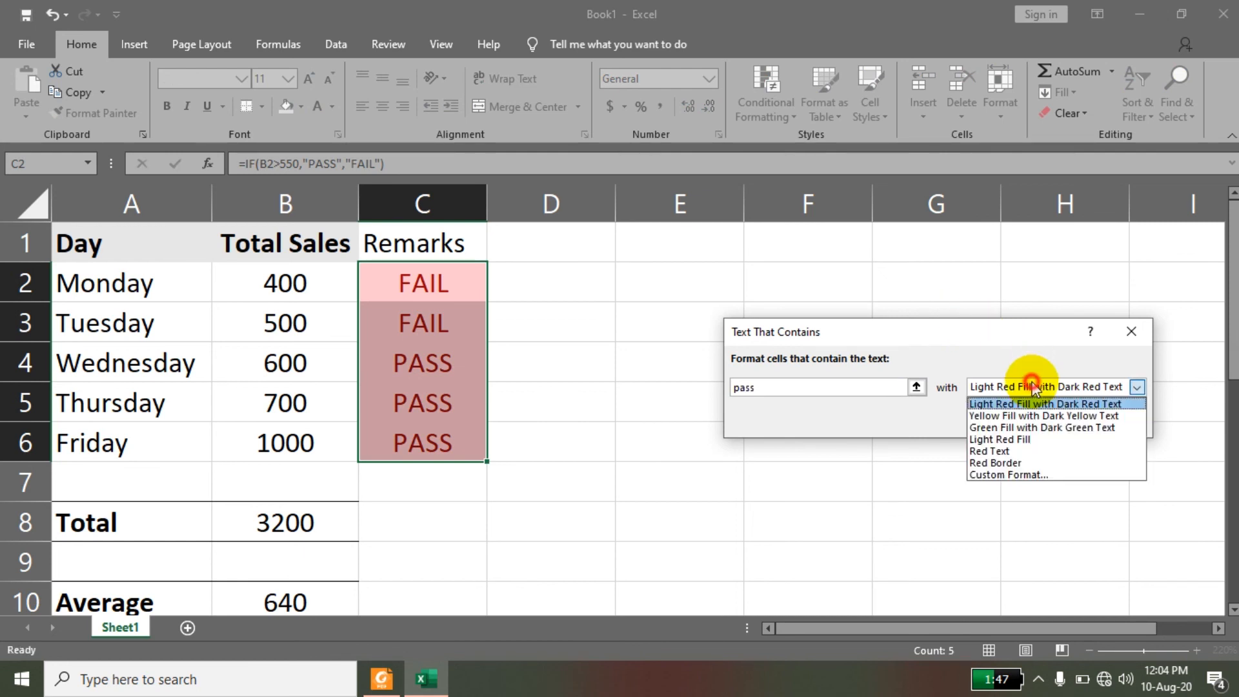
pyautogui.click(1011, 427)
pyautogui.click(1025, 420)
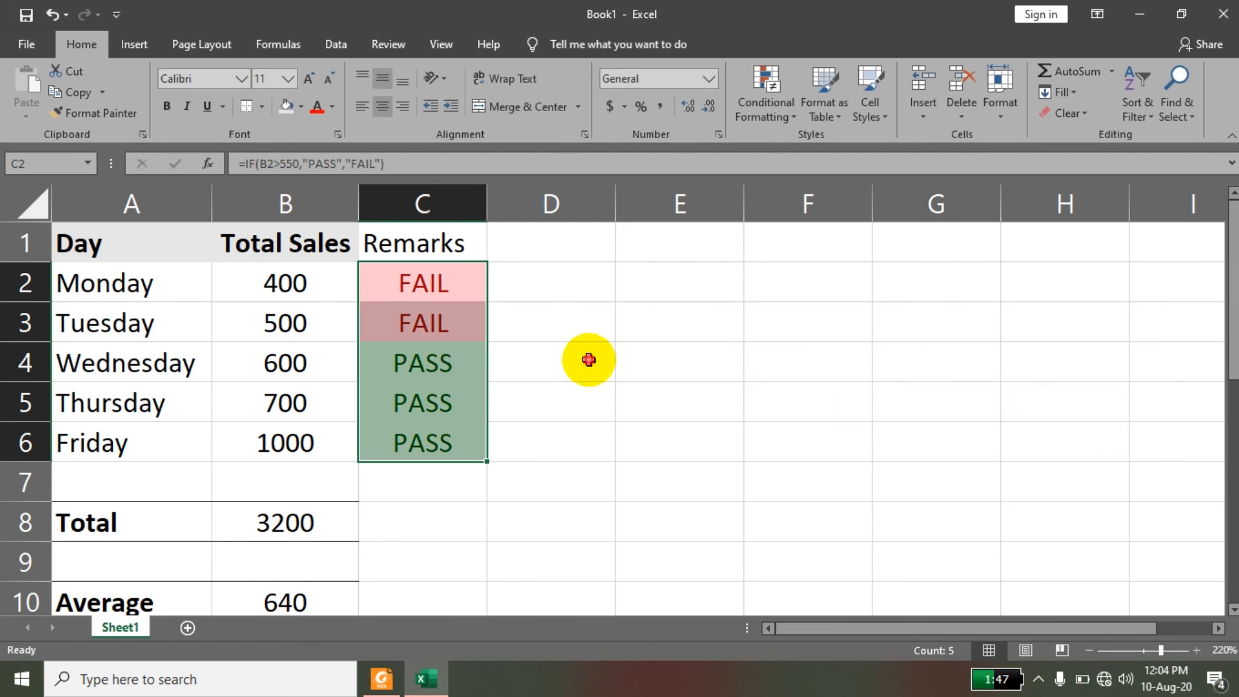
pyautogui.click(589, 360)
pyautogui.click(671, 332)
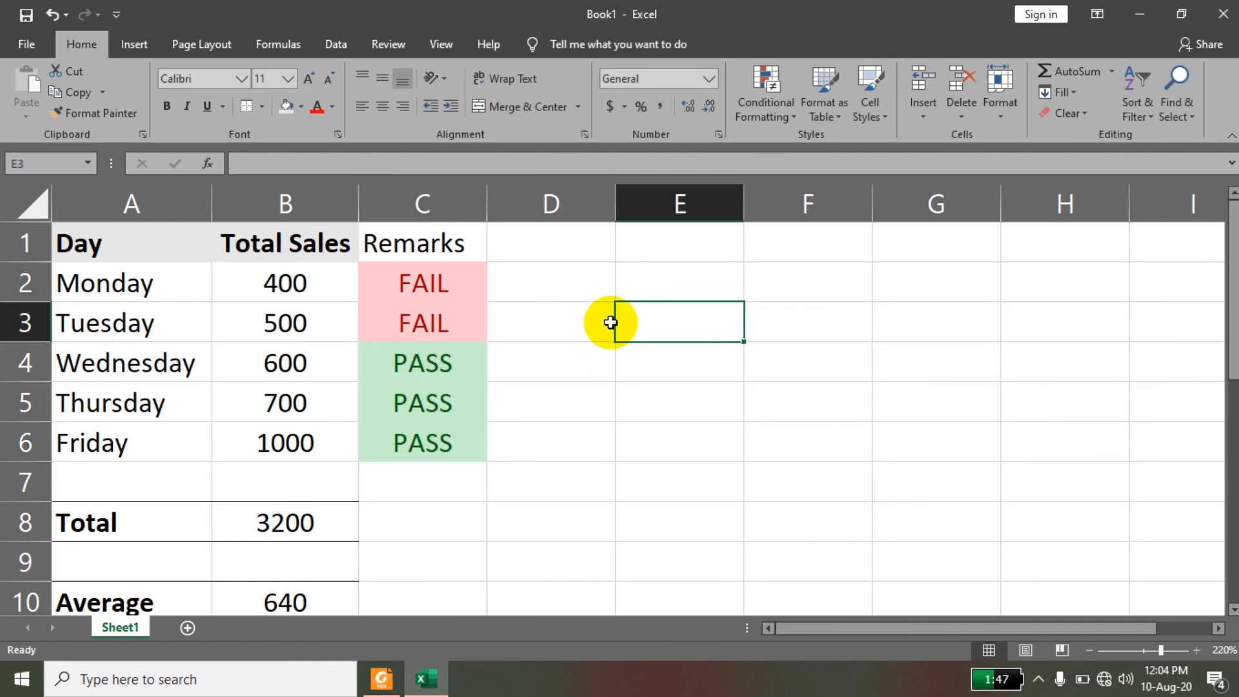
# Try to save the workbook.
pyautogui.hotkey('ctrl', 's')
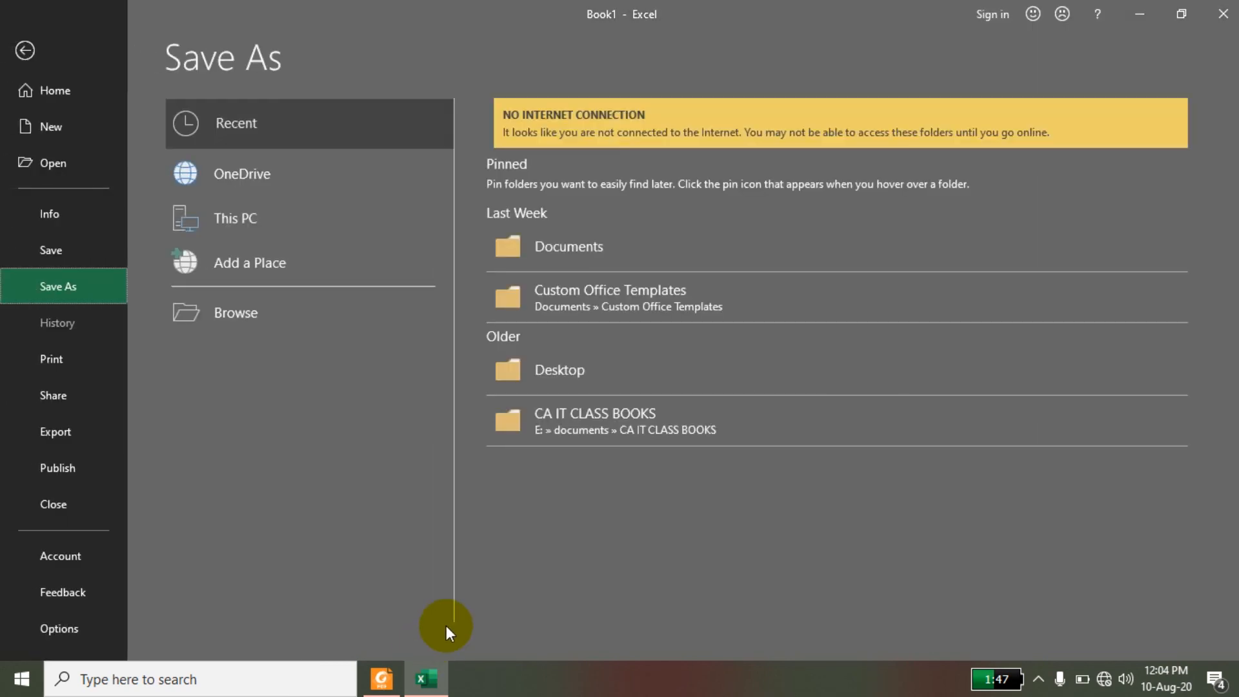
pyautogui.press('Escape')
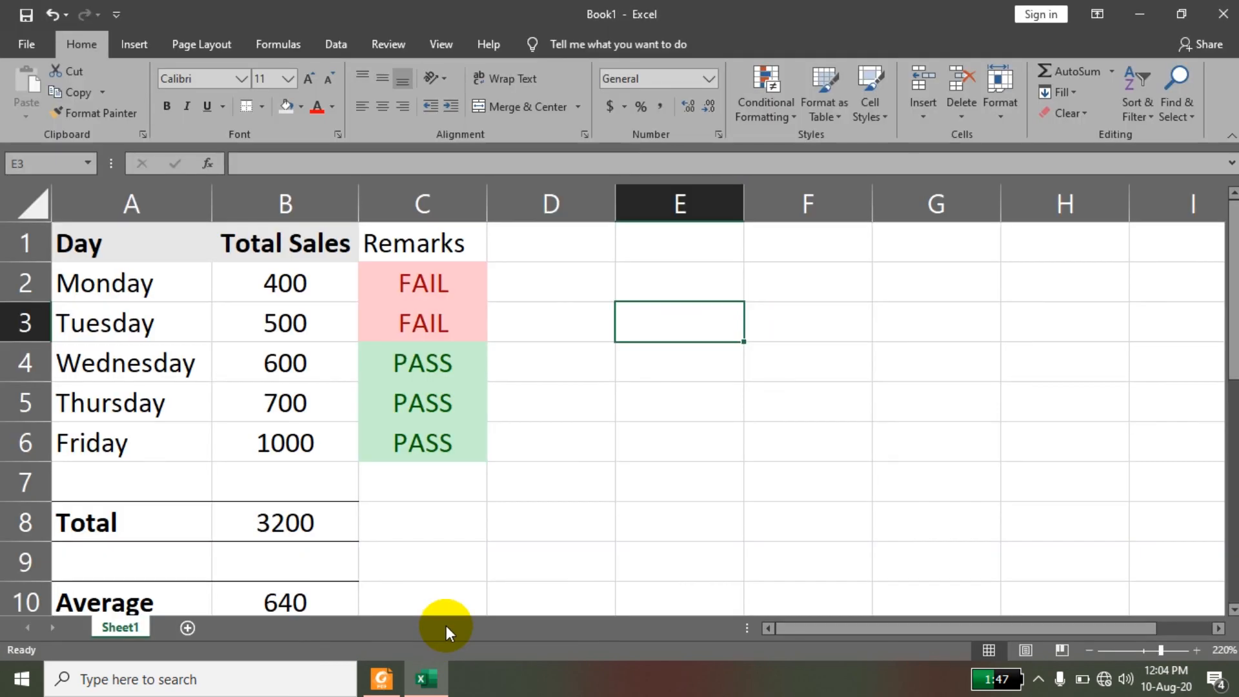
# Switch to the 2019_AFC- ST-4.pdf document in Foxit Reader and review the function examples through section 1.5, Relative and absolute references.
pyautogui.click(382, 678)
pyautogui.scroll(-10, 545, 354)
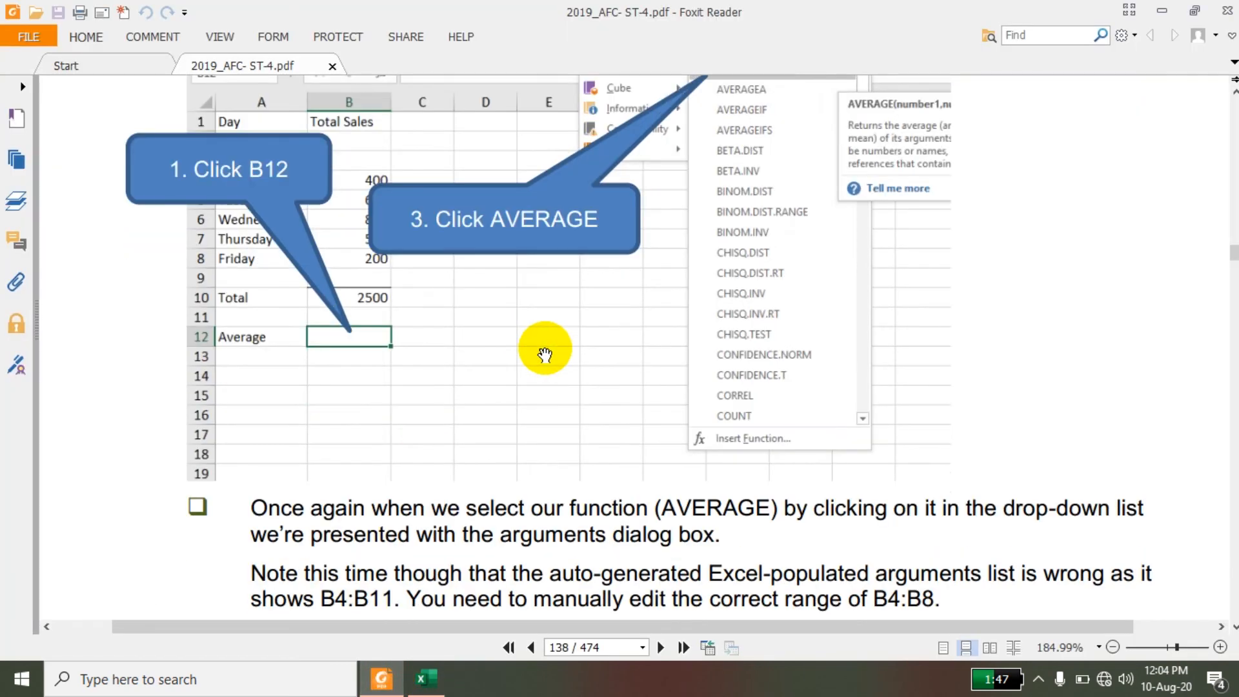
pyautogui.scroll(-12, 544, 354)
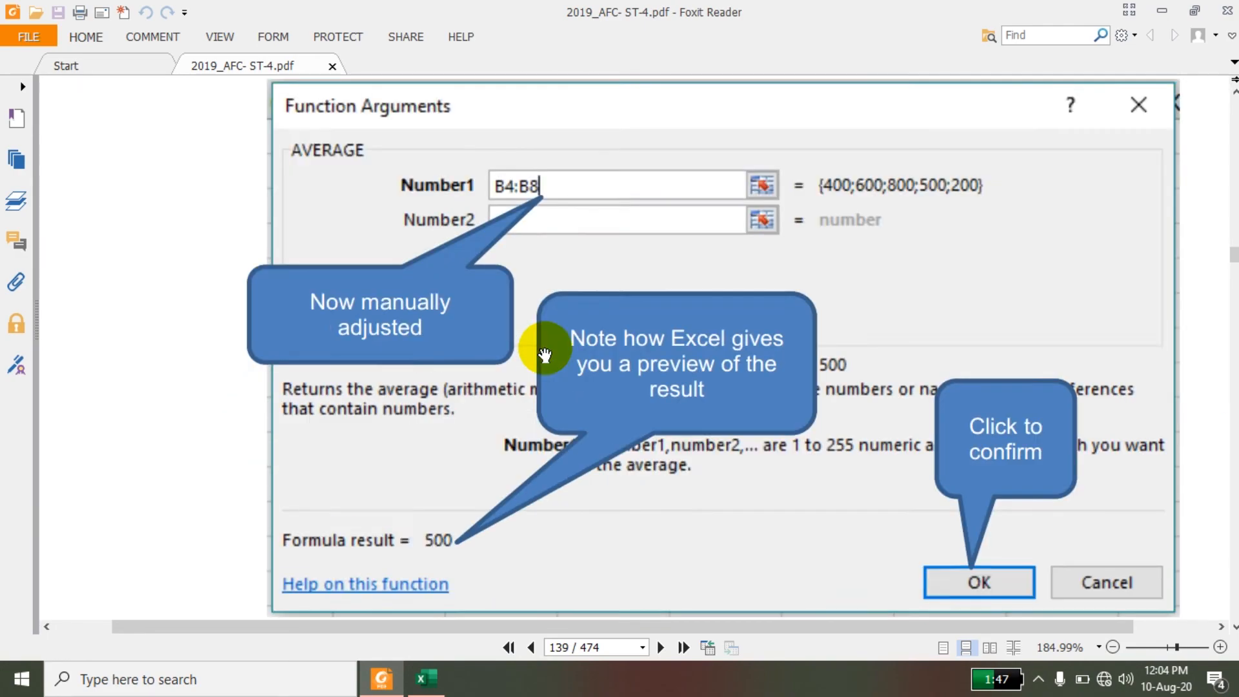
pyautogui.scroll(-12, 545, 354)
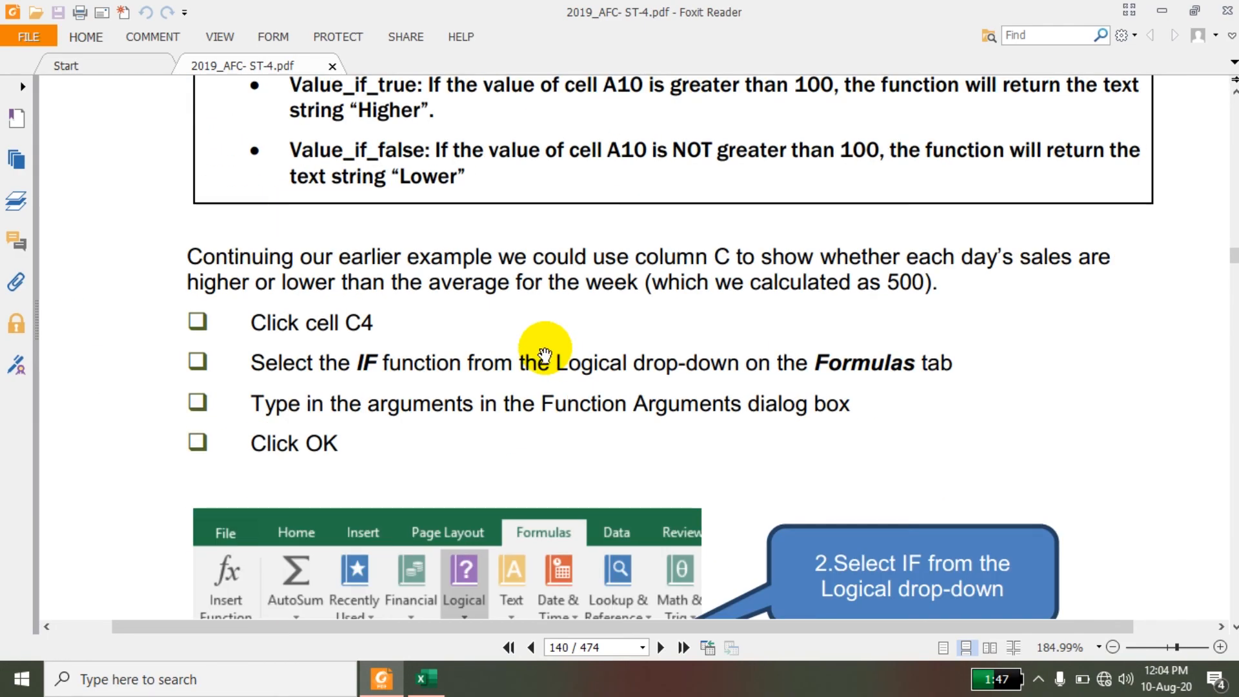
pyautogui.scroll(-12, 545, 354)
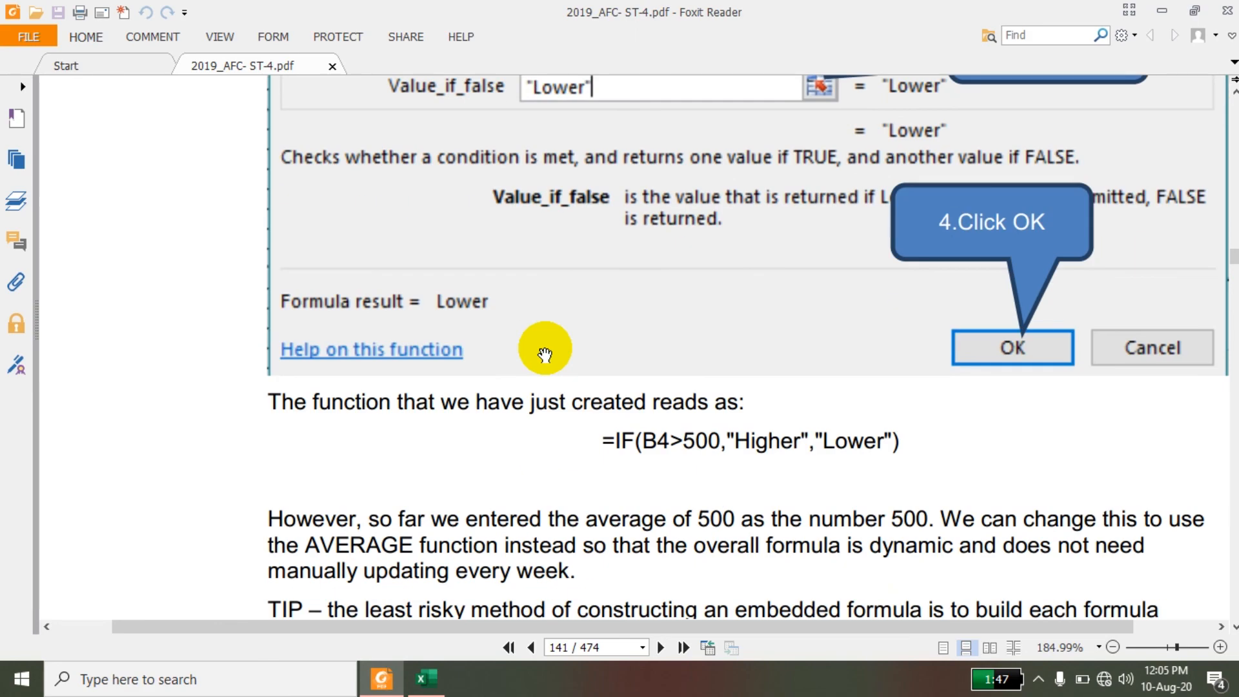
pyautogui.scroll(-12, 545, 353)
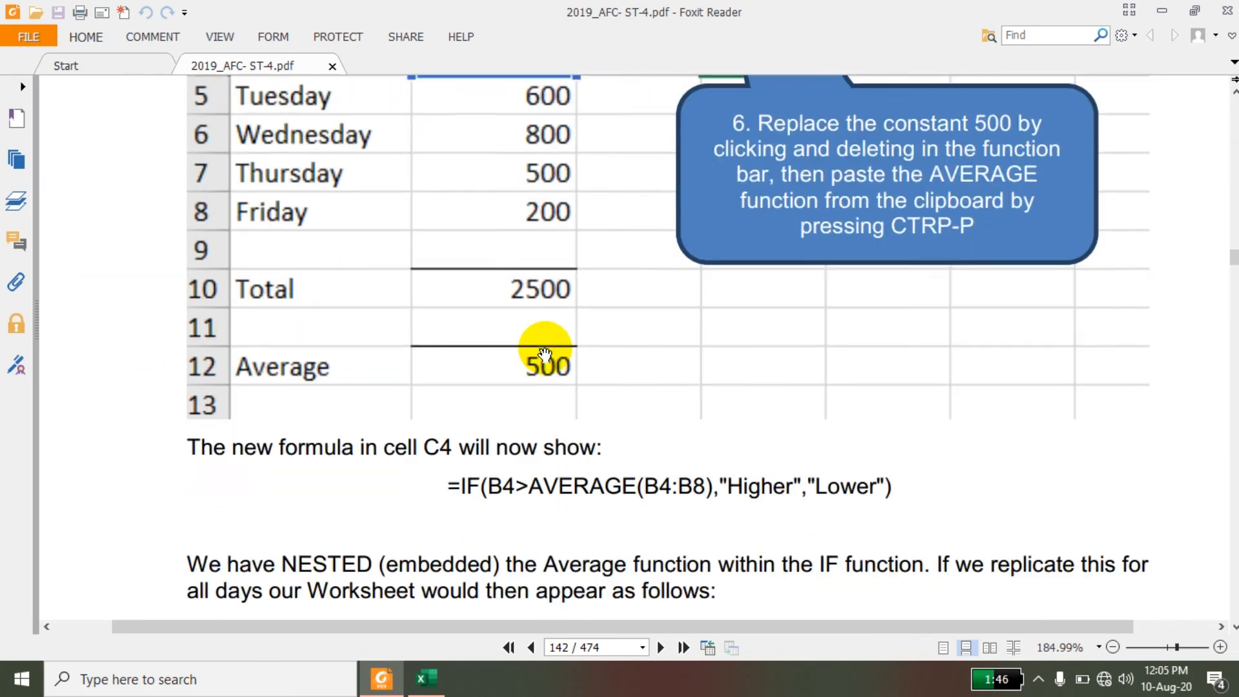
pyautogui.scroll(-4, 545, 354)
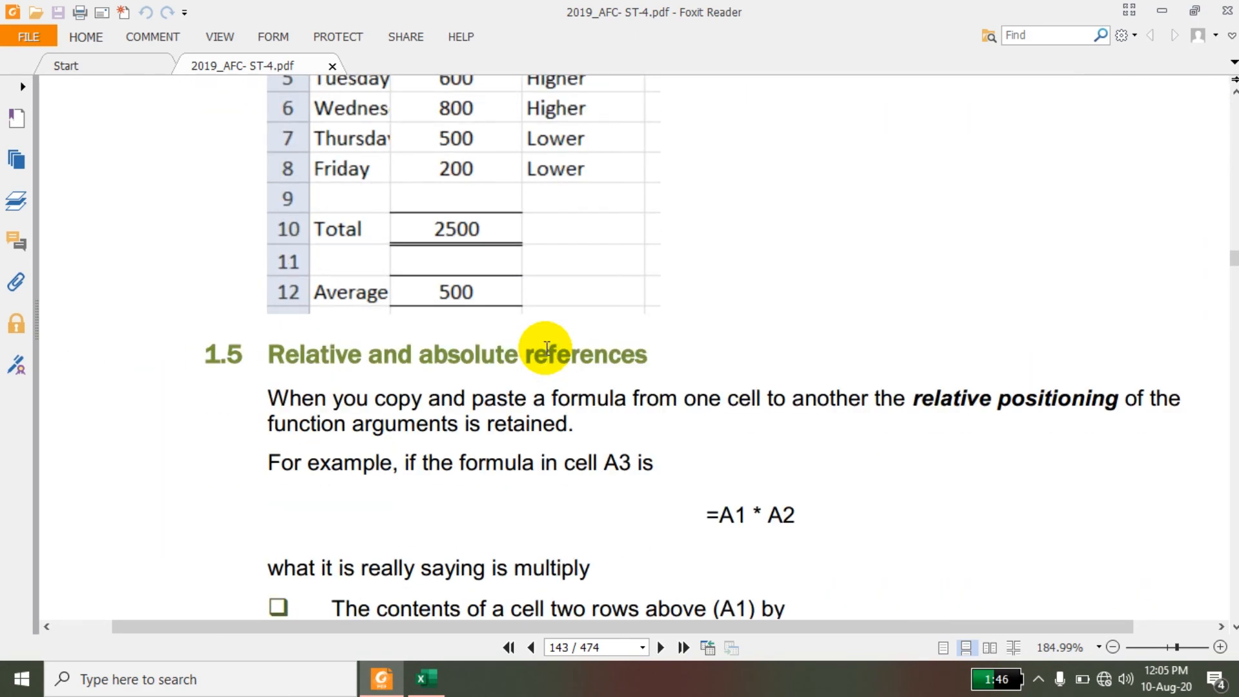
# Review the PDF from the relative and absolute references examples through the section 2 overview, Useful Functions for Accountants, to section 2.6, Logical functions.
pyautogui.scroll(-12, 545, 352)
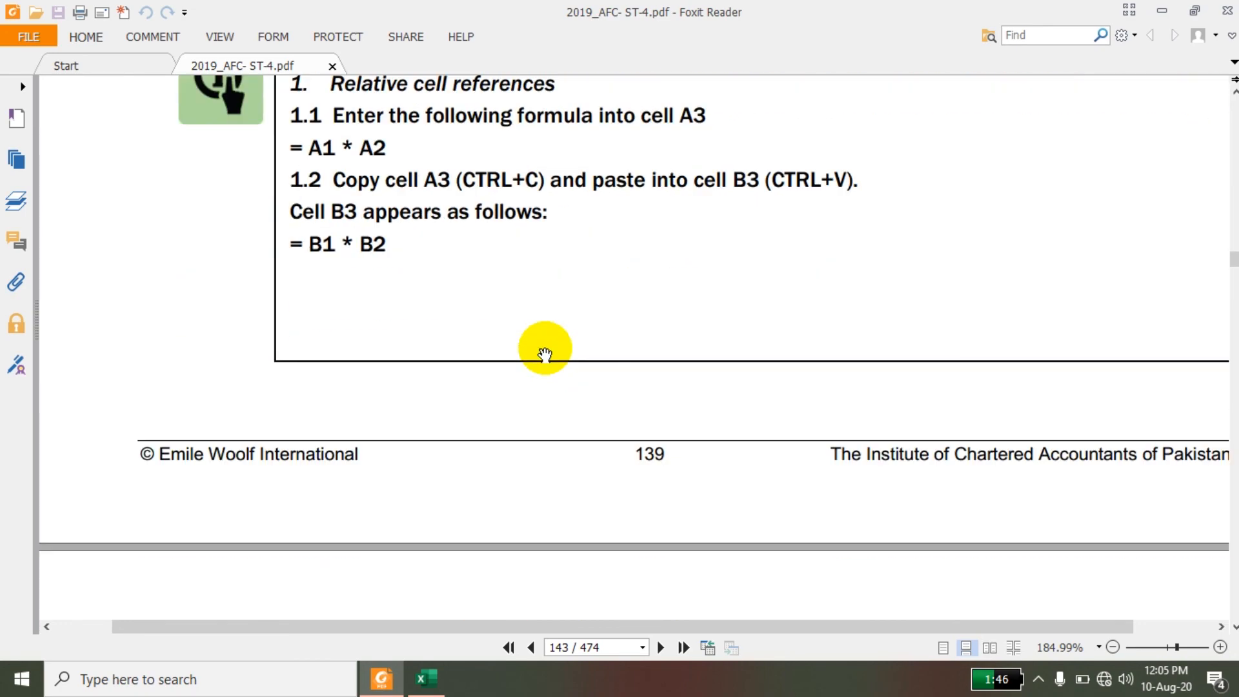
pyautogui.scroll(-15, 545, 354)
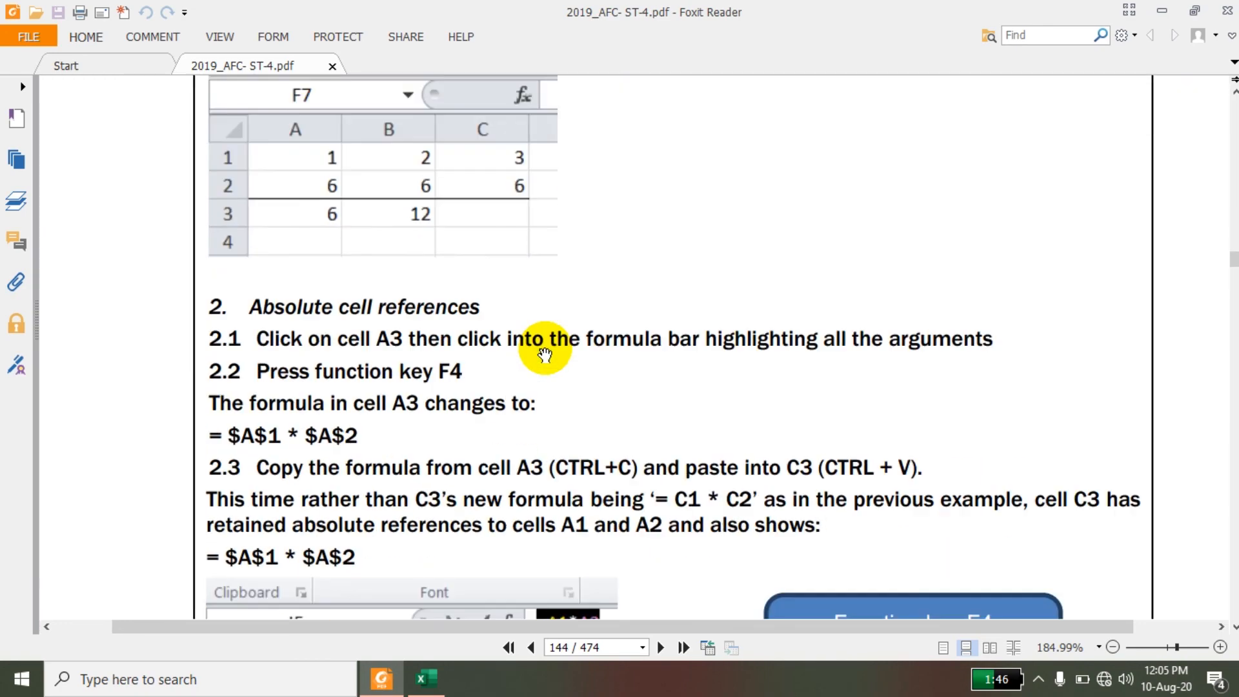
pyautogui.scroll(-12, 545, 353)
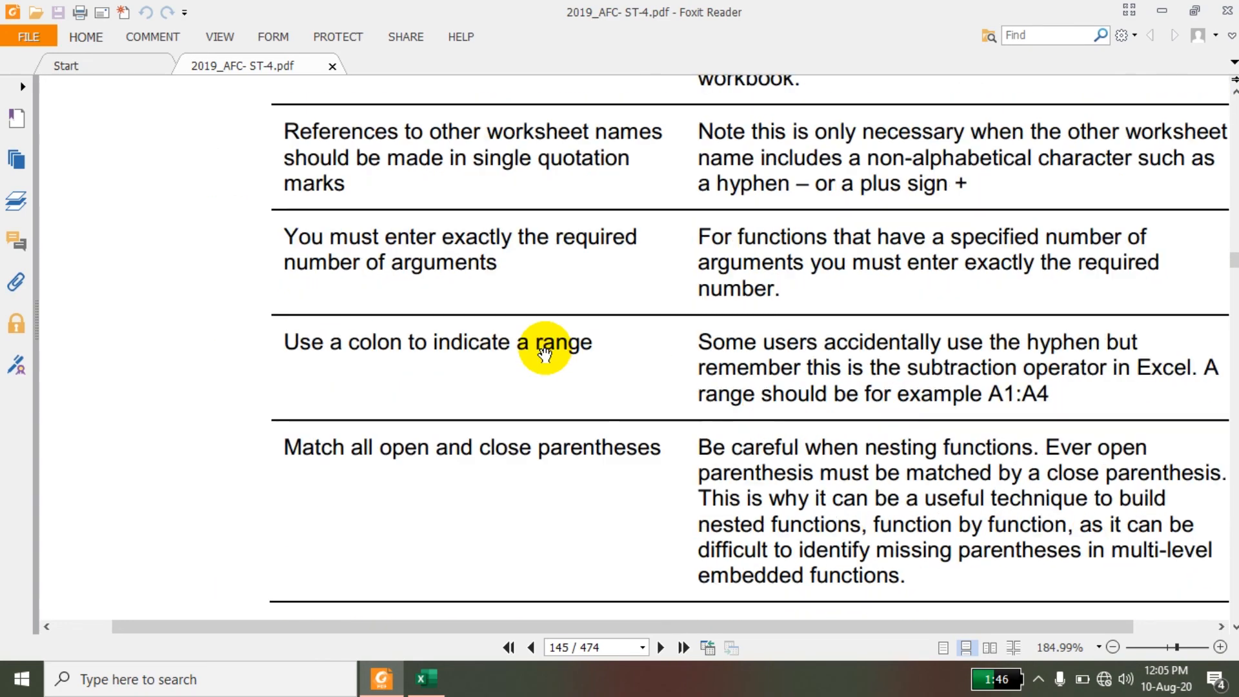
pyautogui.scroll(-15, 544, 352)
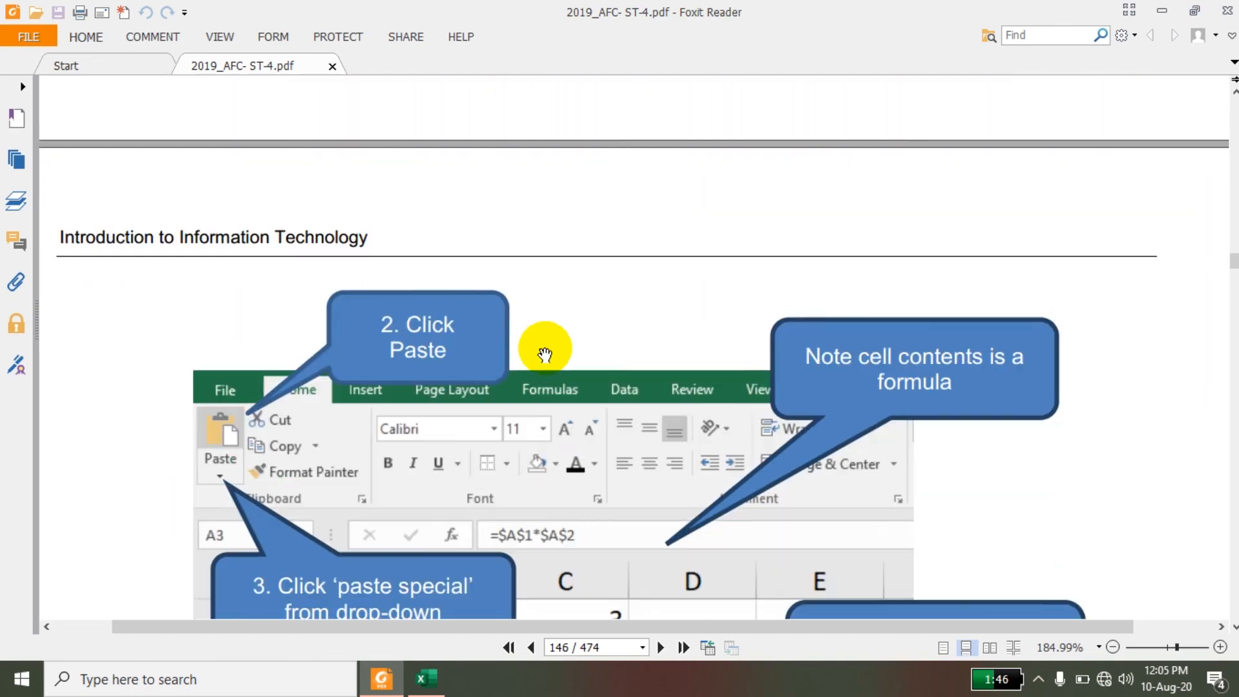
pyautogui.scroll(-15, 545, 354)
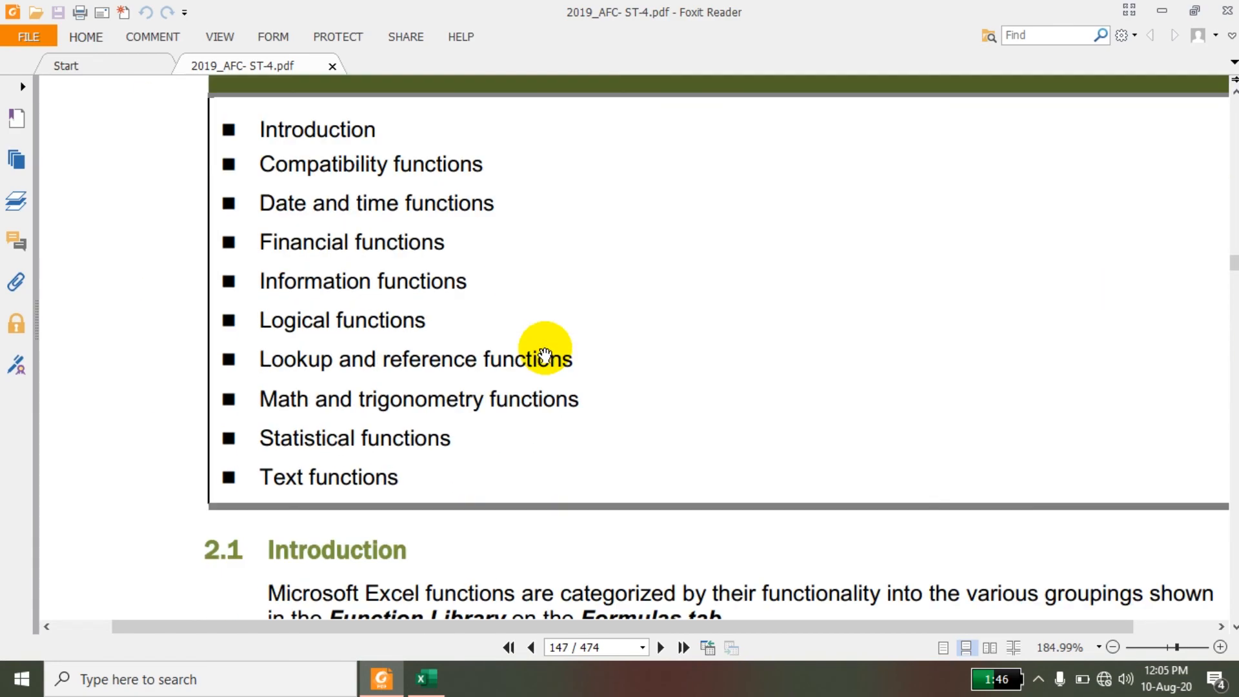
pyautogui.scroll(5, 546, 352)
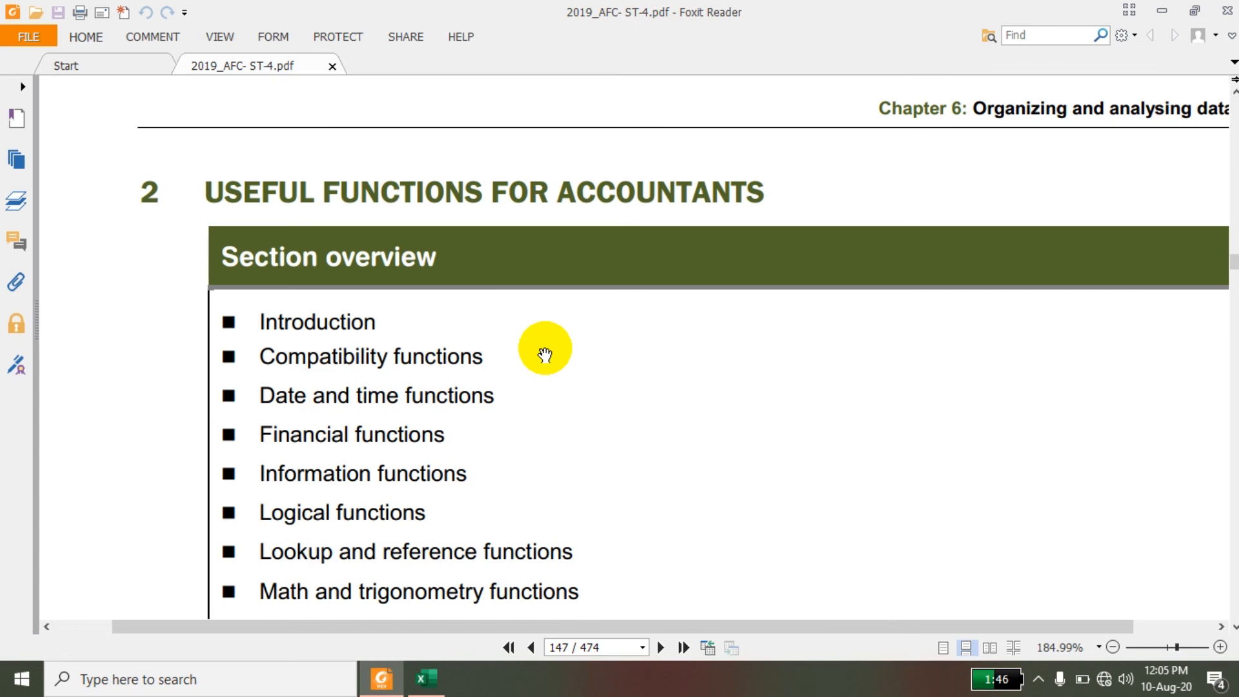
pyautogui.scroll(-3, 545, 354)
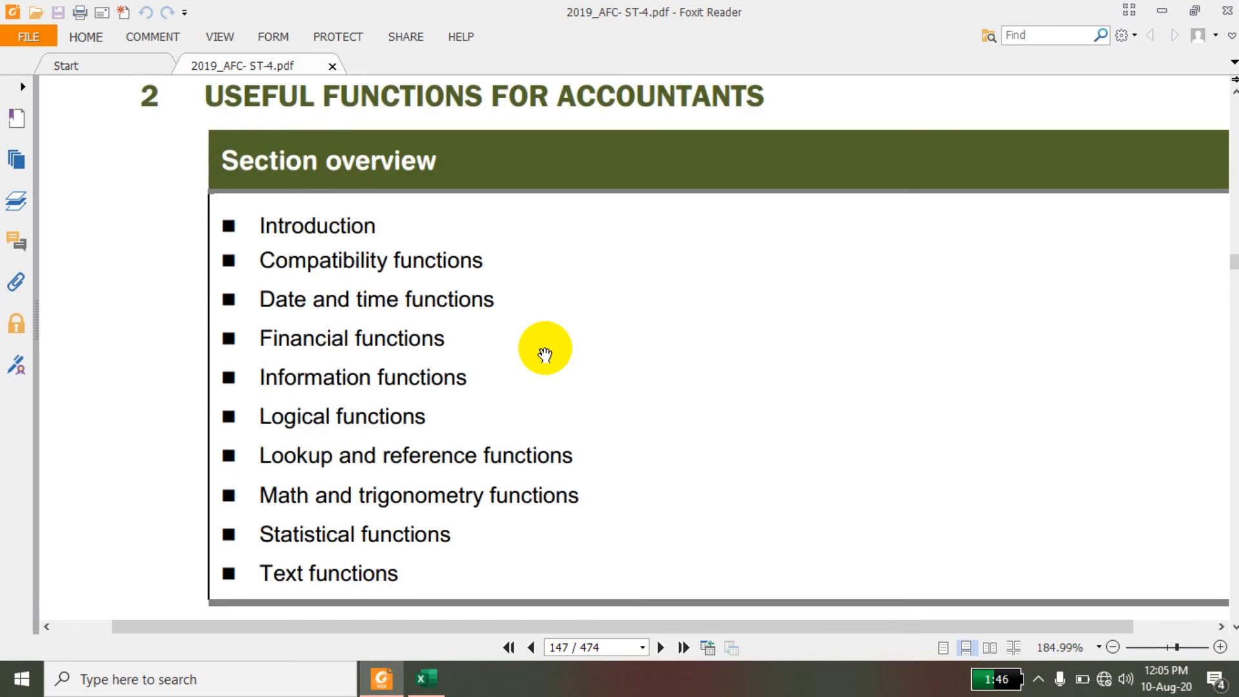
pyautogui.scroll(-10, 545, 354)
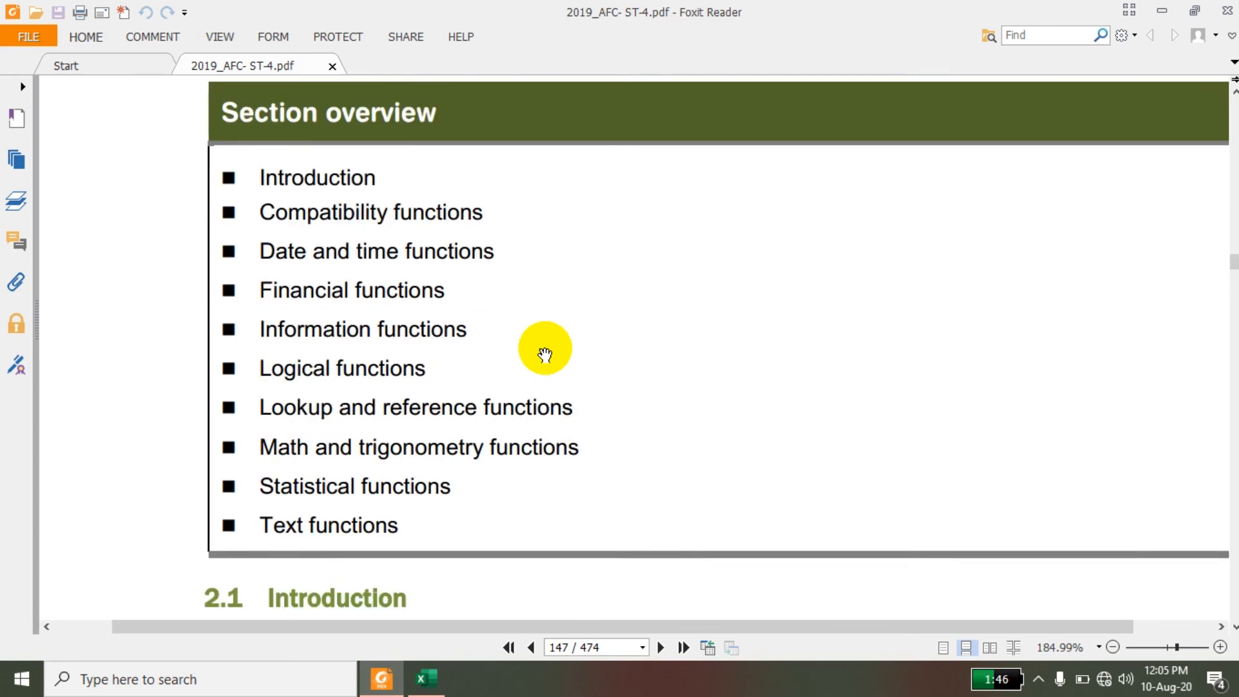
pyautogui.scroll(-20, 545, 354)
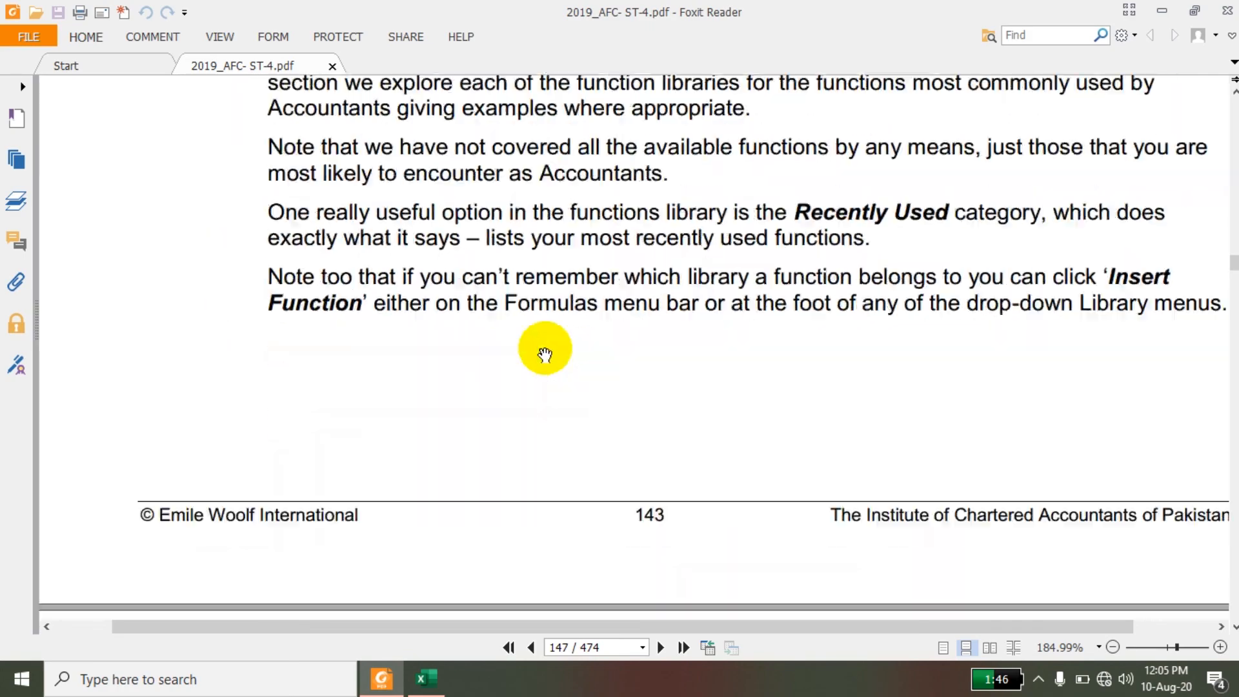
pyautogui.scroll(-20, 544, 353)
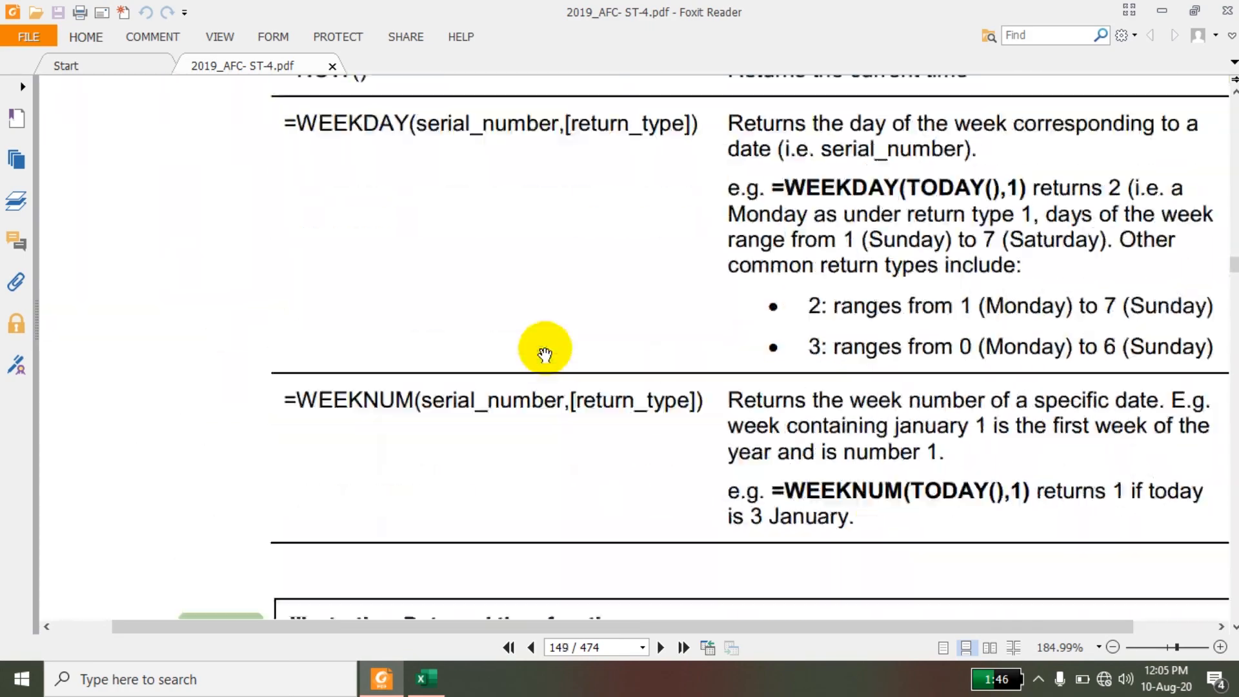
pyautogui.scroll(-20, 545, 354)
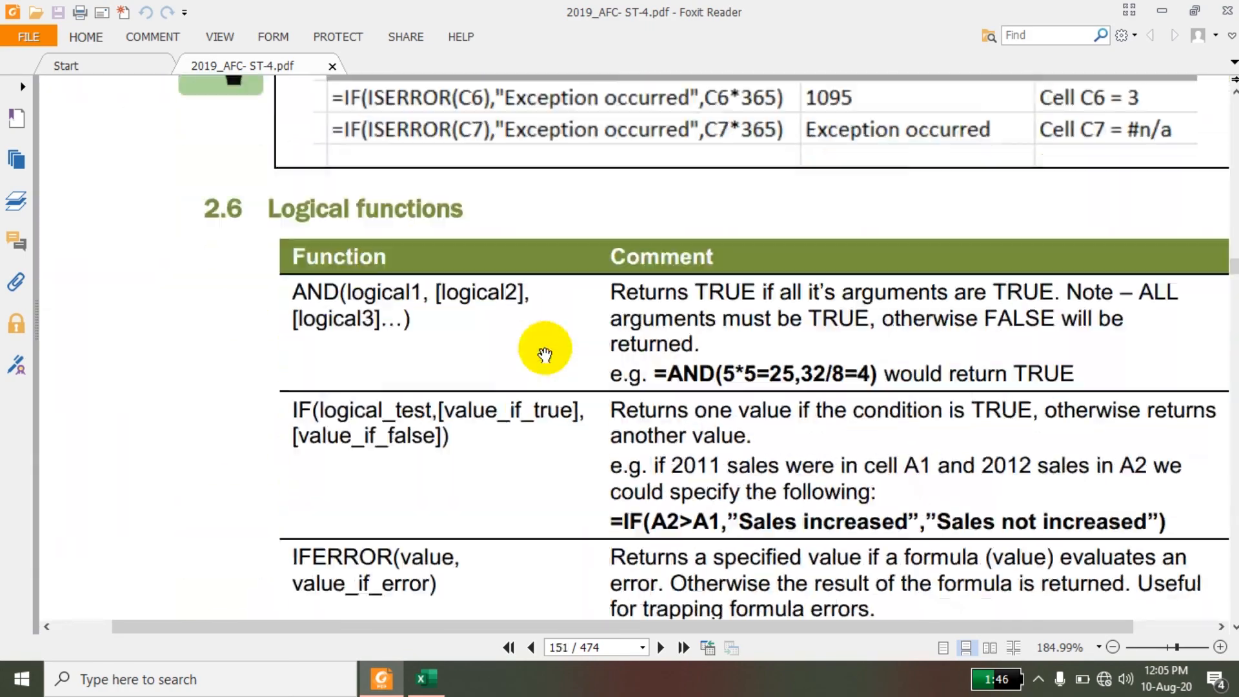